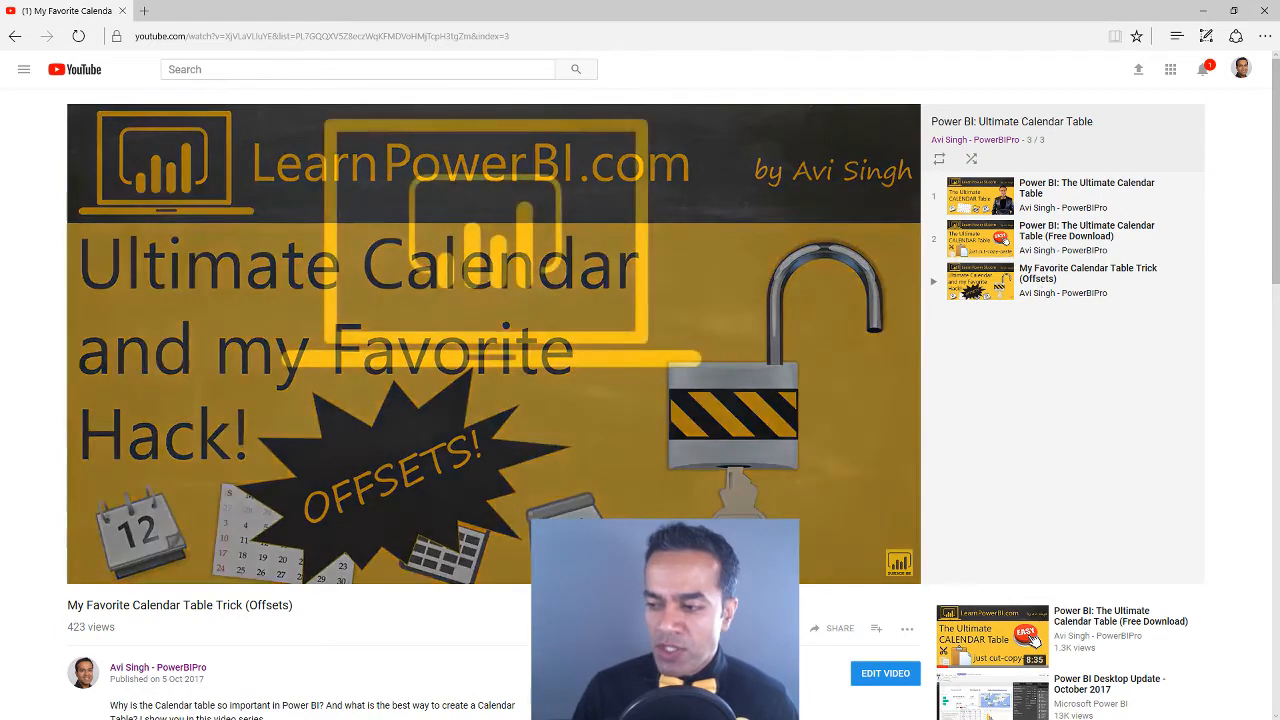
Switch to the Power BI Desktop report, close the YouTube video page behind it, and maximize the report window
key(alt+Tab)
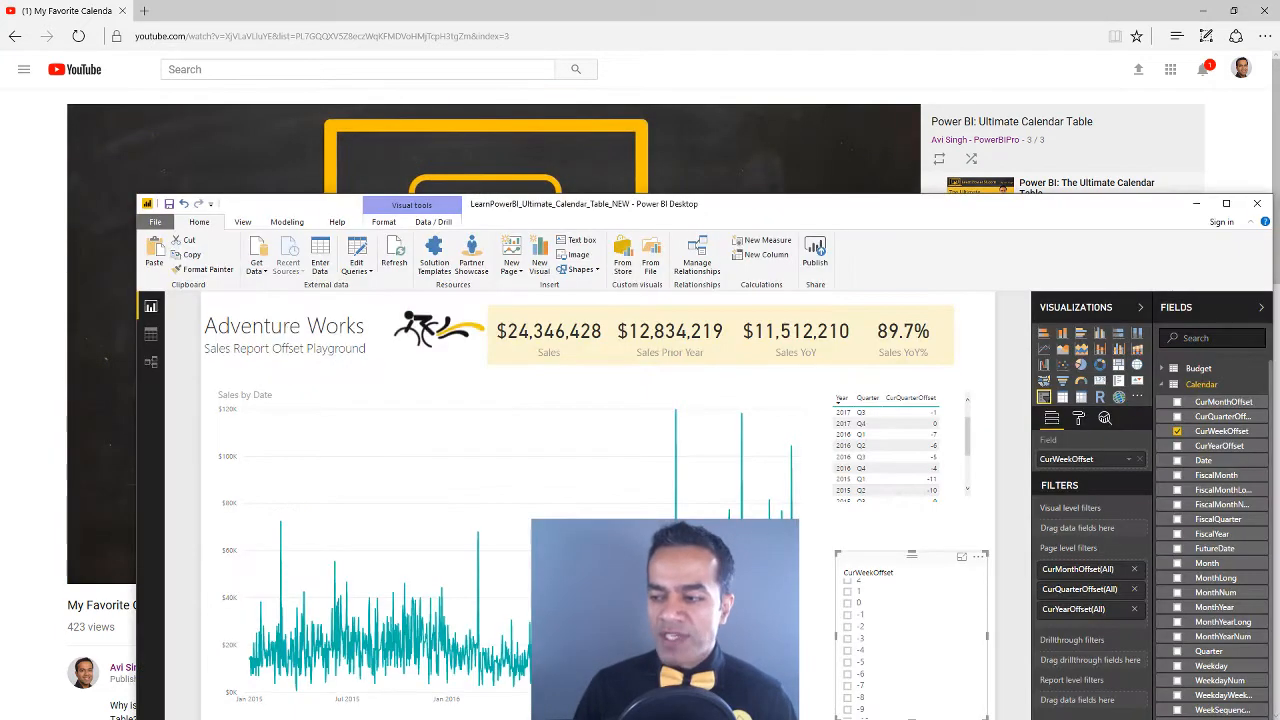
click(31, 582)
key(ctrl+w)
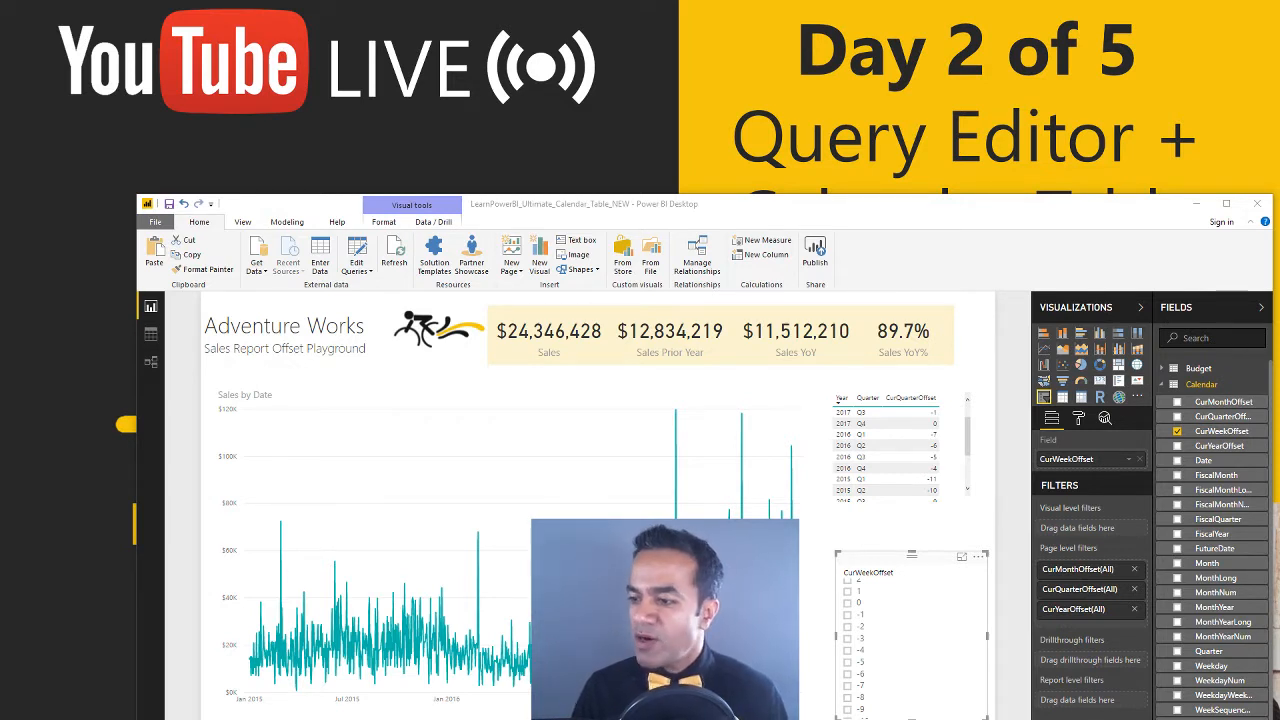
double_click(880, 215)
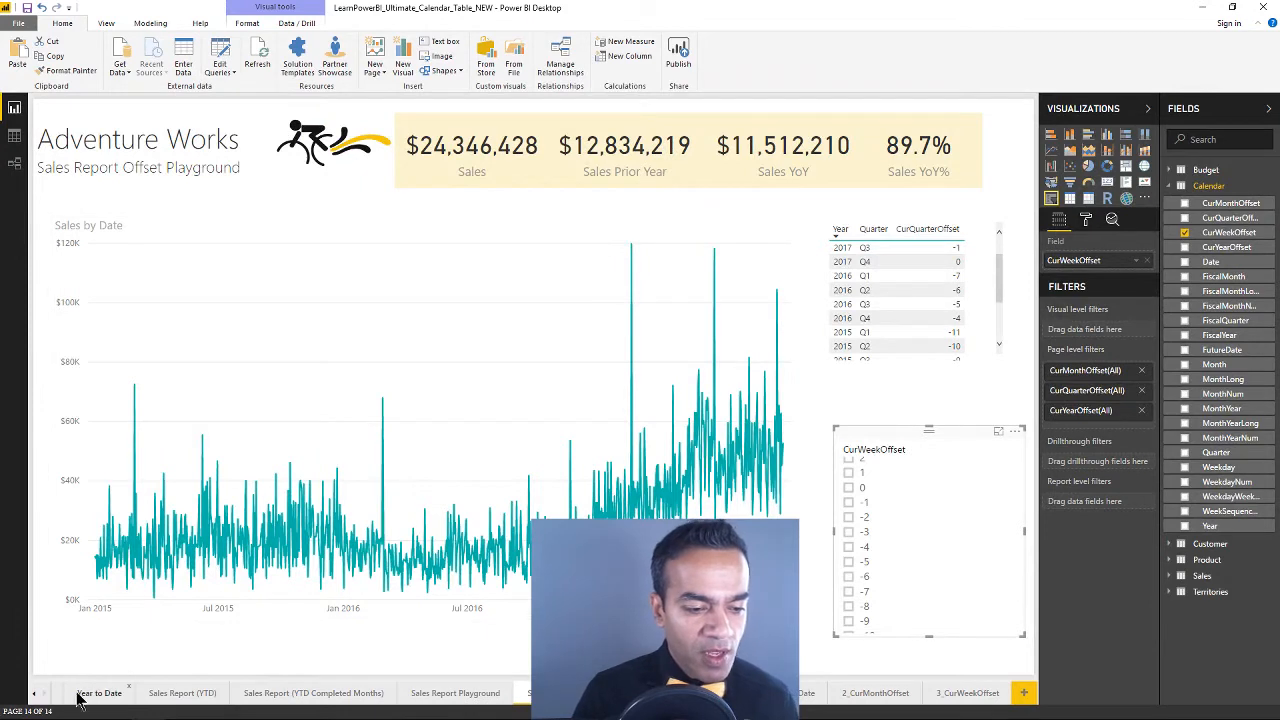
Open the Sales Report (YTD) page, examine its Sales and Sales Prior Year by Month chart in focus mode, and return to the report
click(35, 695)
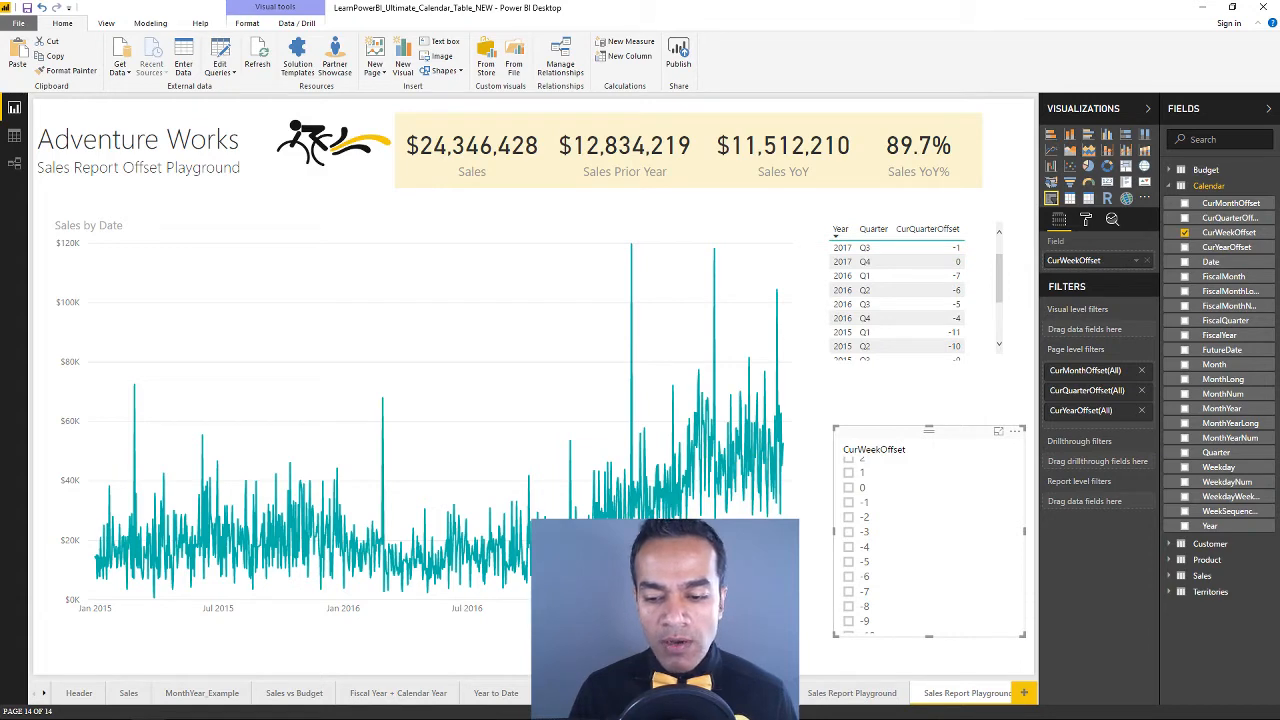
click(590, 693)
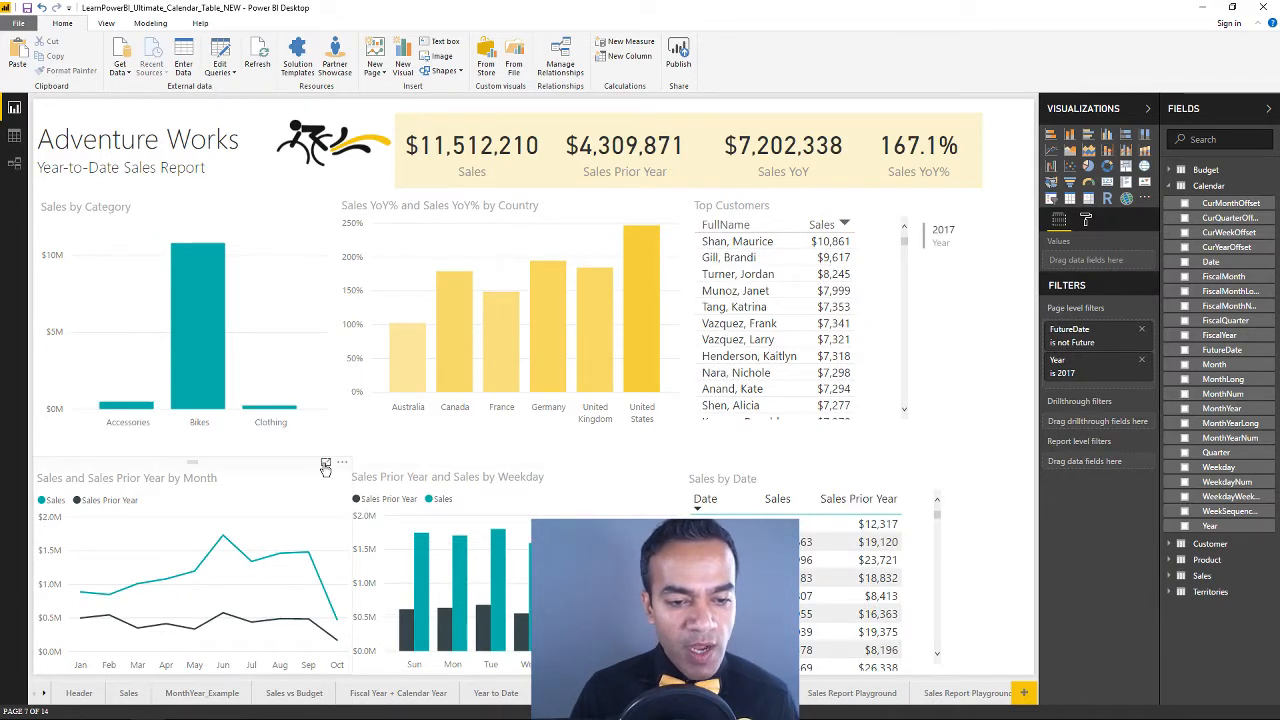
click(325, 463)
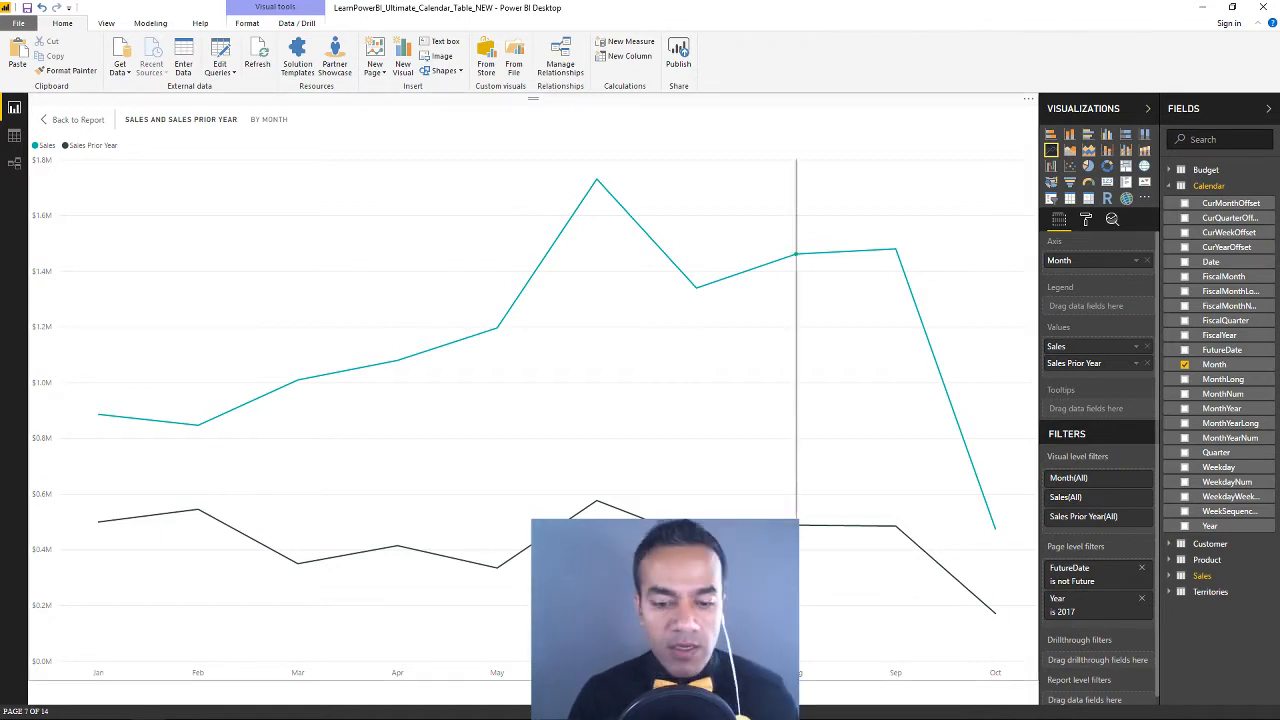
click(90, 122)
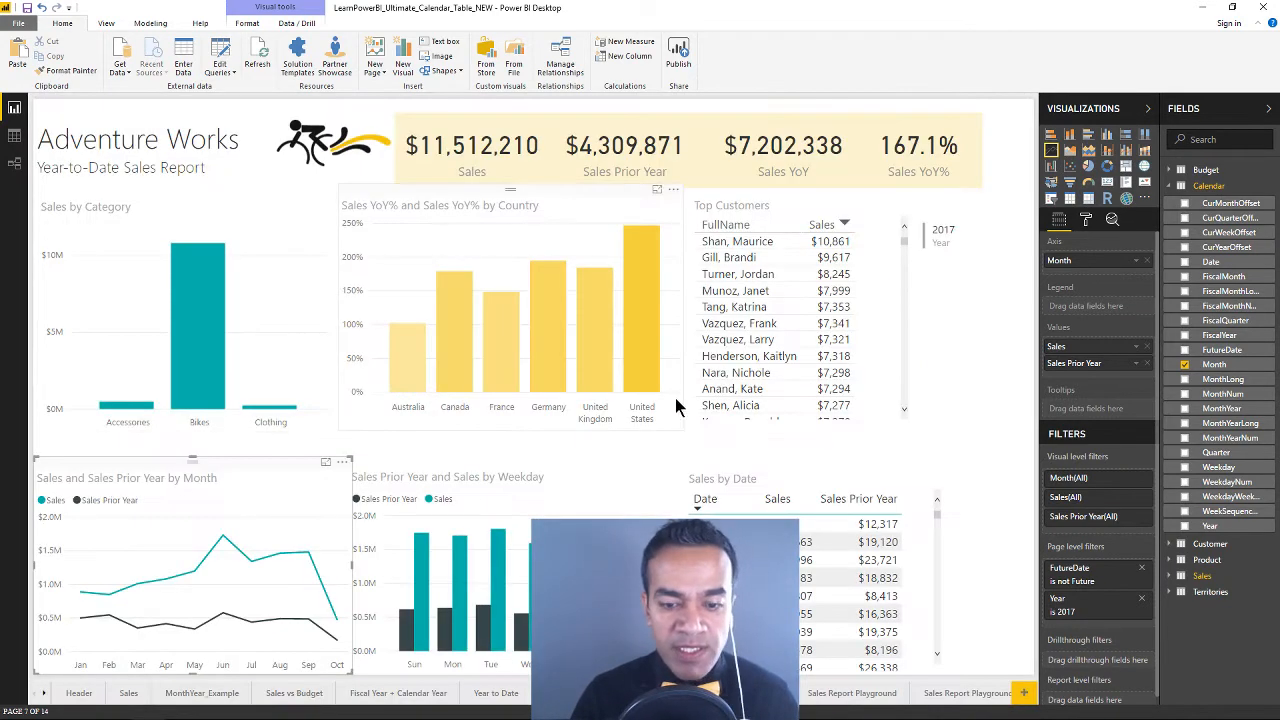
Review the monthly offsets on the 2_CurMonthOffset page and compare the Sales Report (YTD Completed Months) page
click(42, 697)
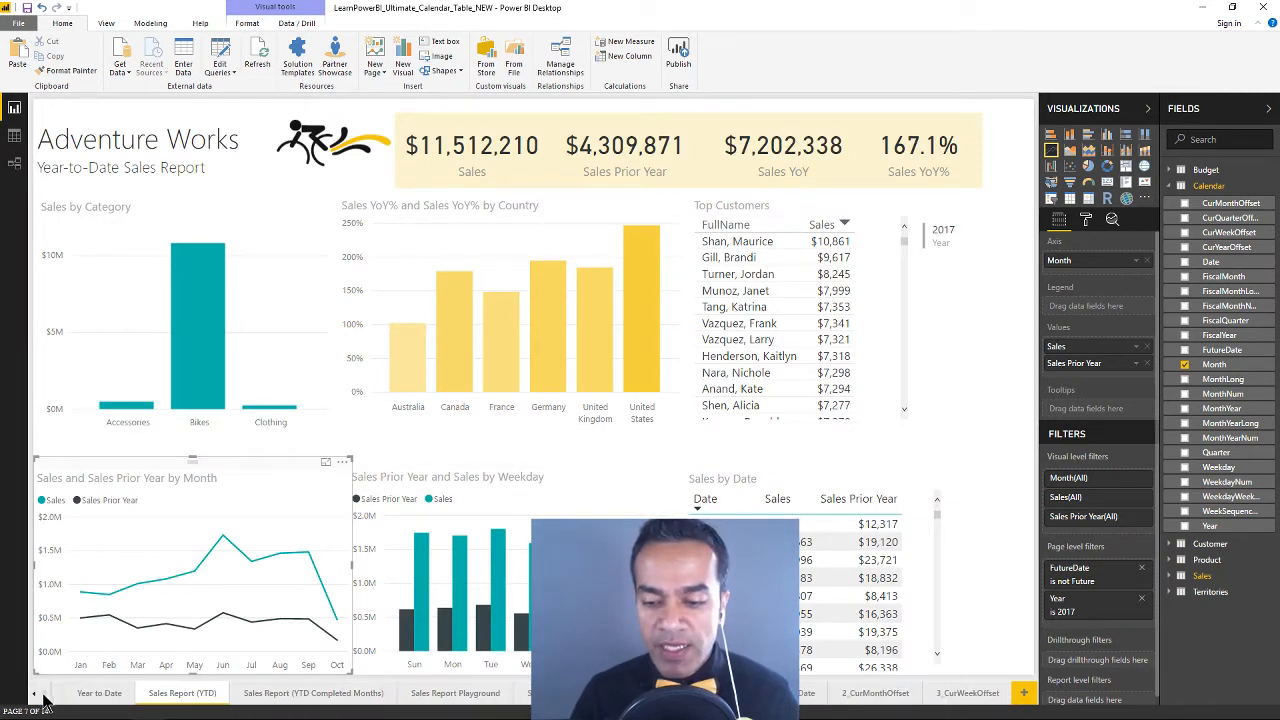
click(862, 697)
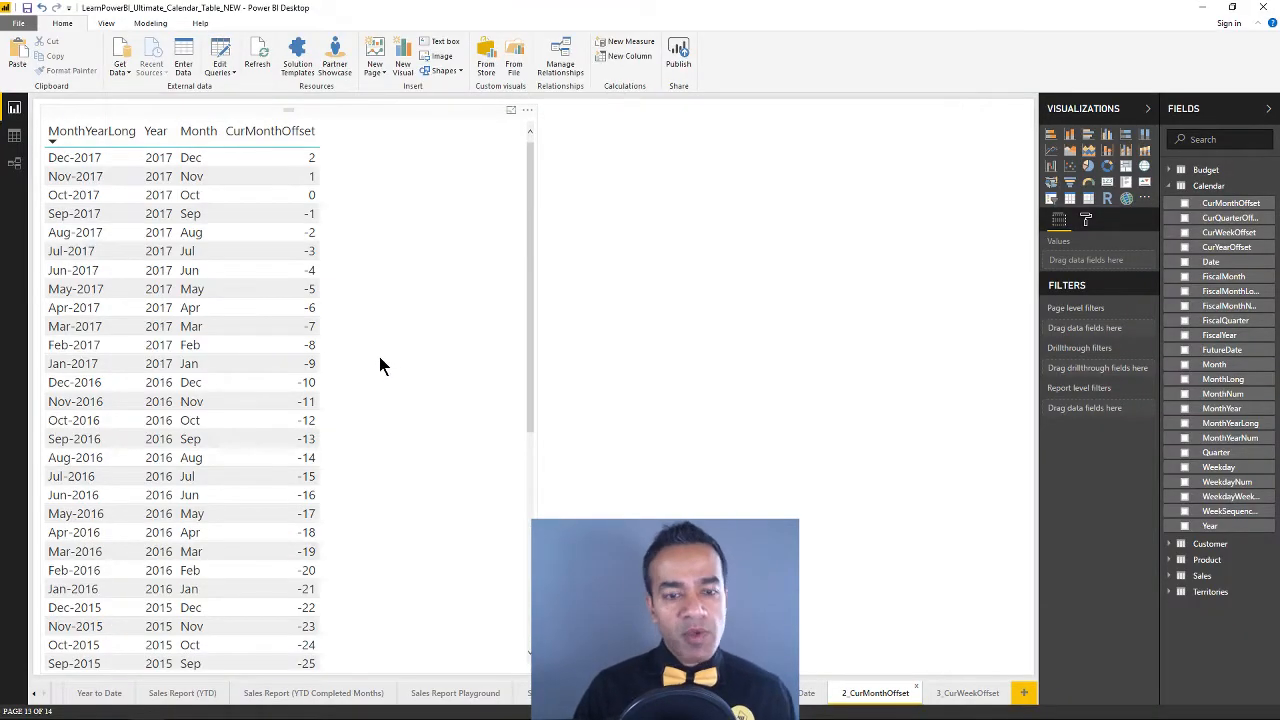
click(330, 693)
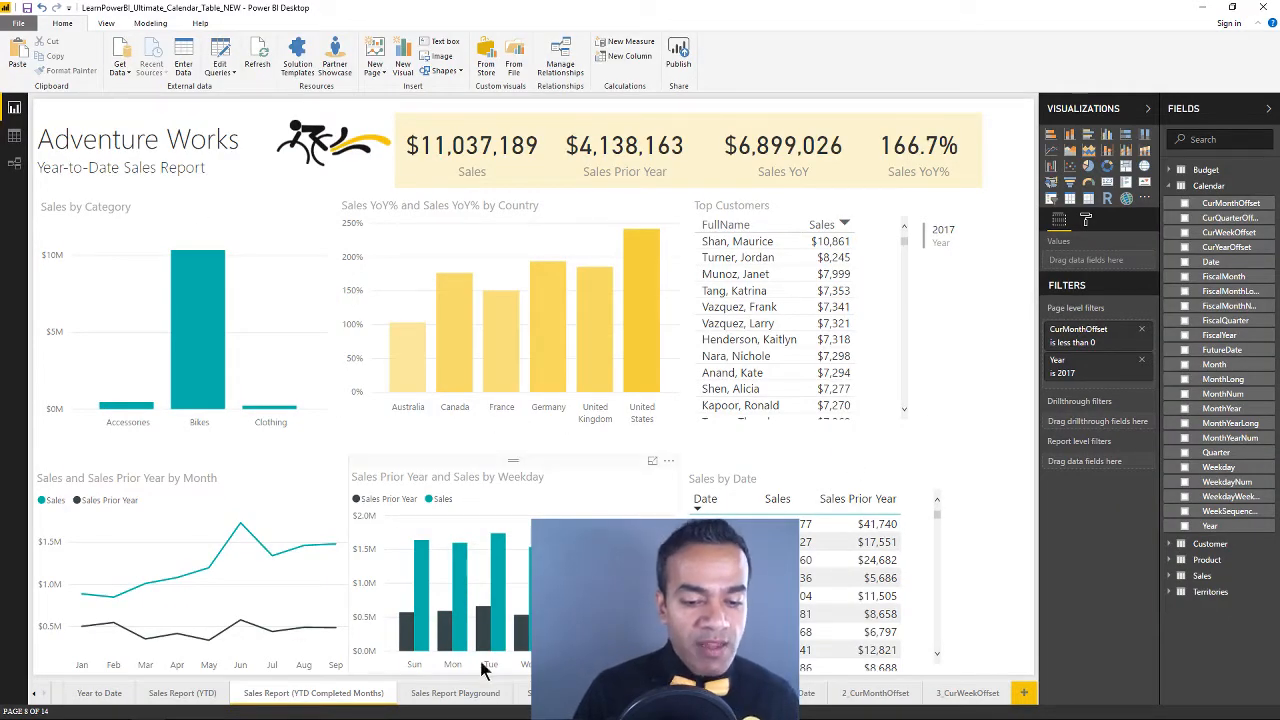
On the Sales Report Playground page, reposition the quarter offset table and widen it to fit its columns
click(446, 693)
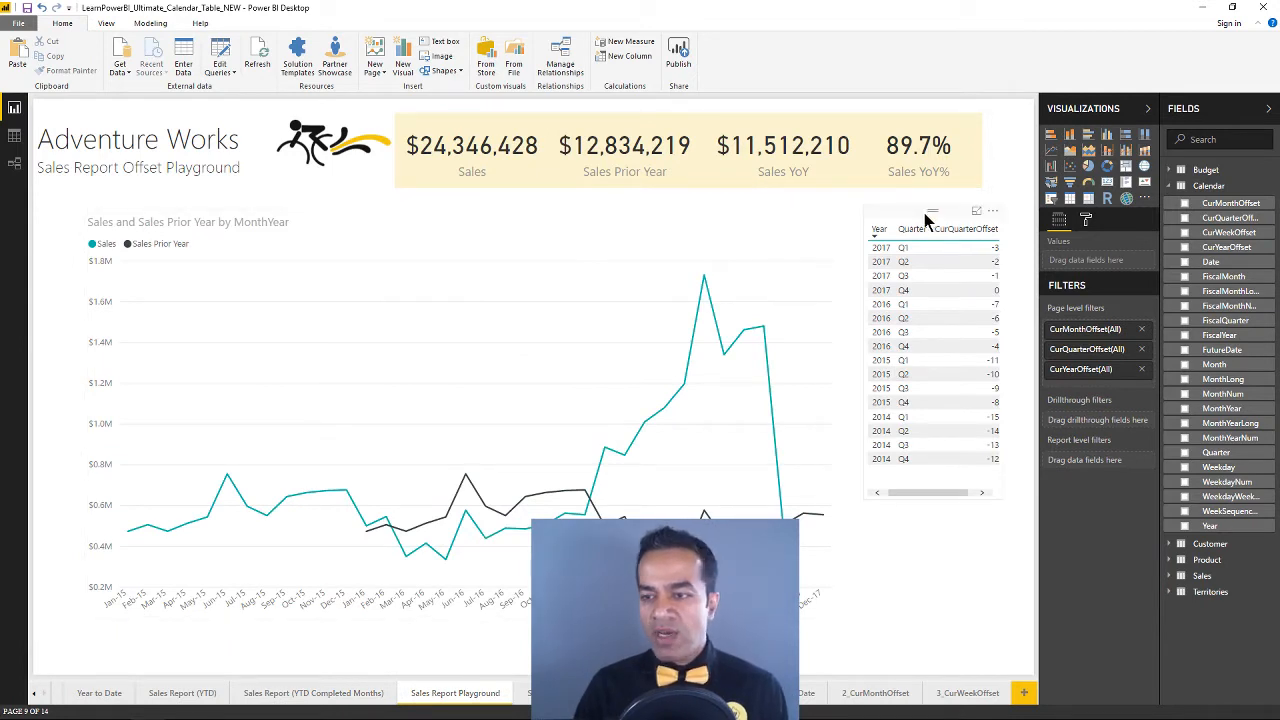
drag(929, 219, 947, 204)
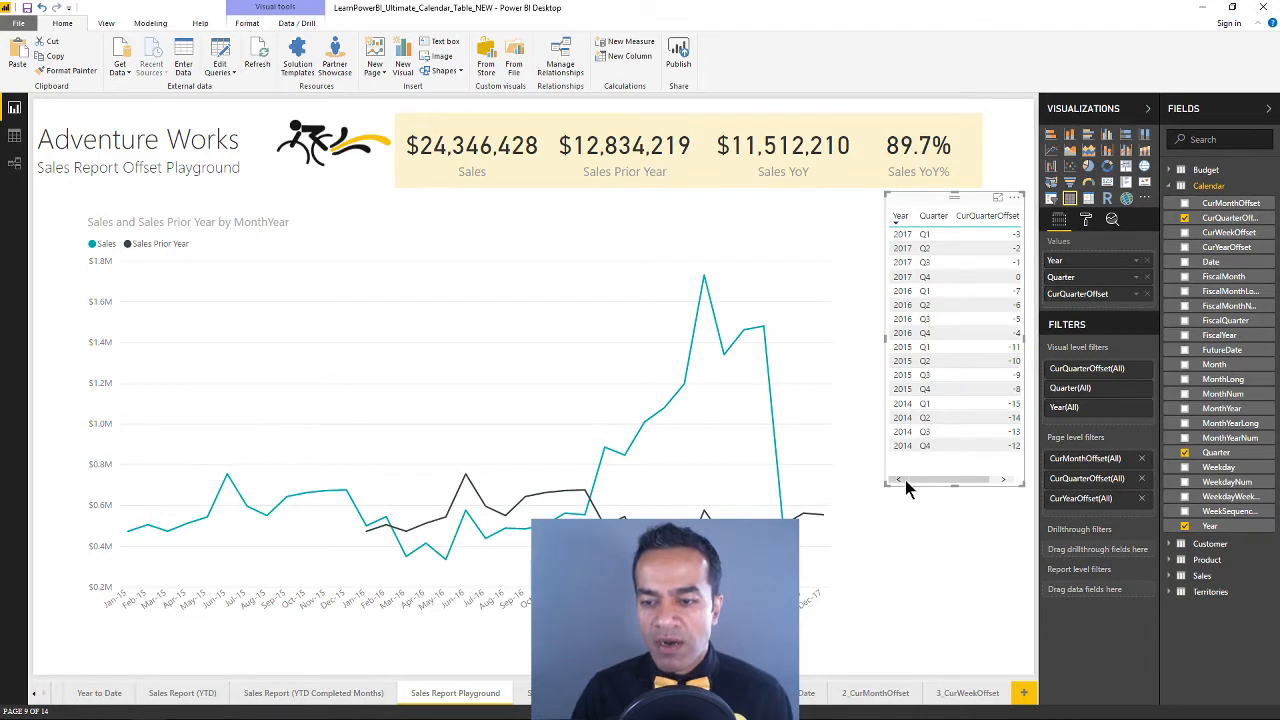
drag(883, 487, 867, 484)
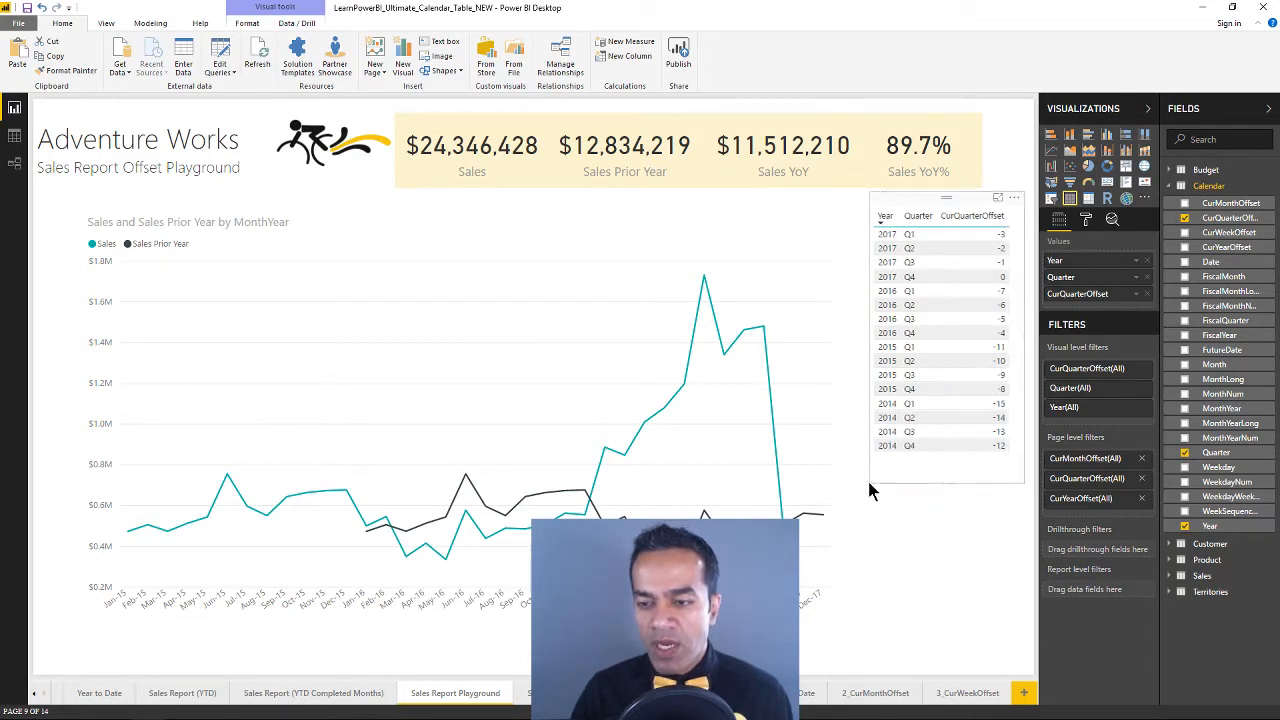
Apply a page-level filter where CurYearOffset is 0 to view the current year, and clear that filter again
click(1142, 408)
click(1142, 408)
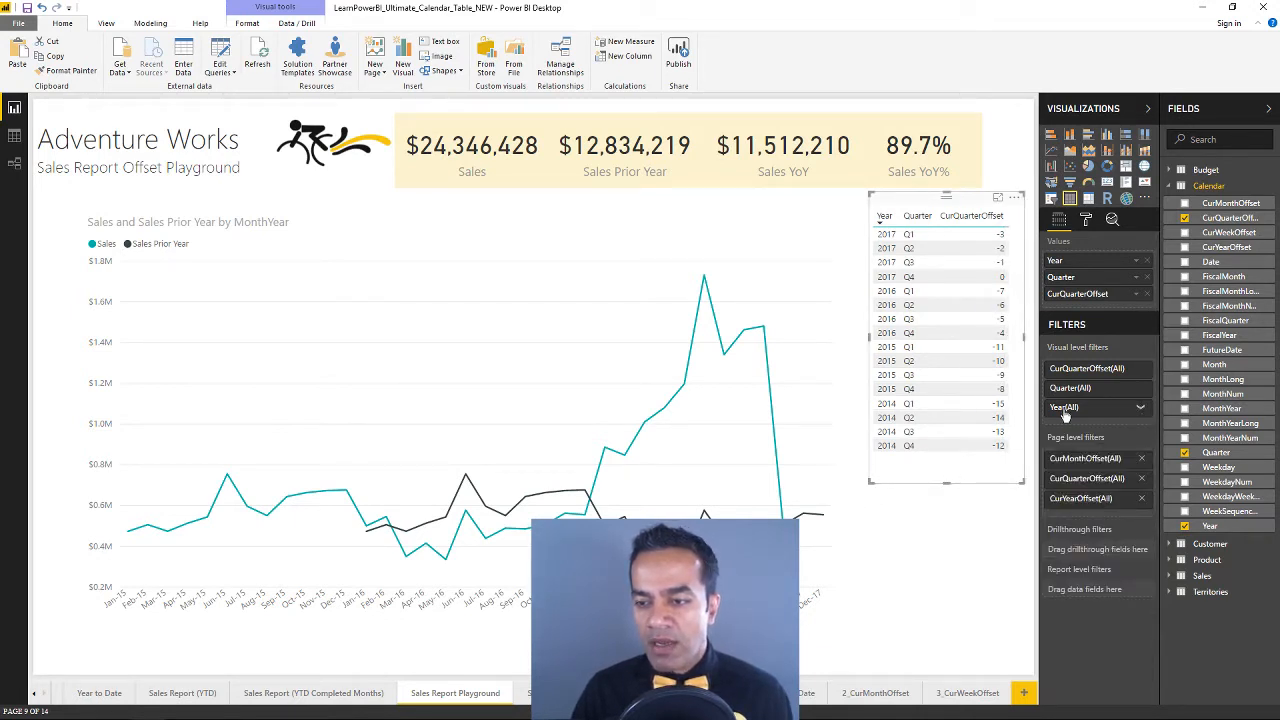
click(1127, 500)
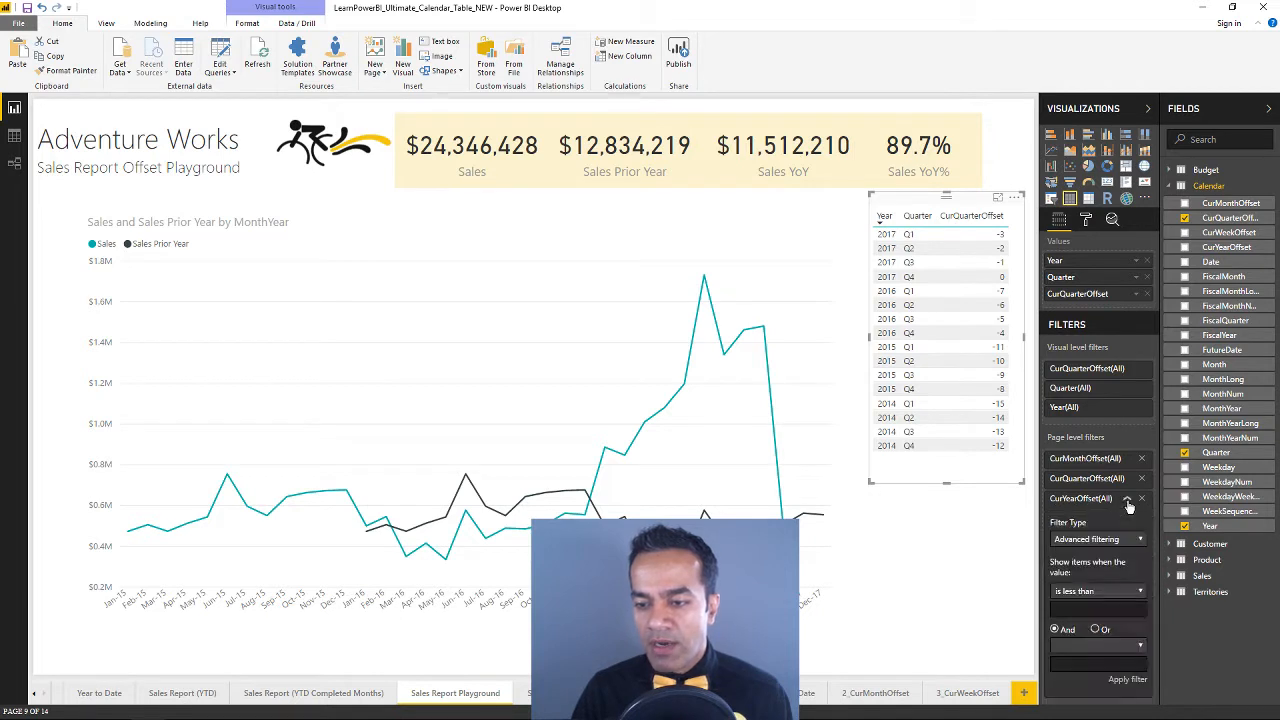
click(1085, 596)
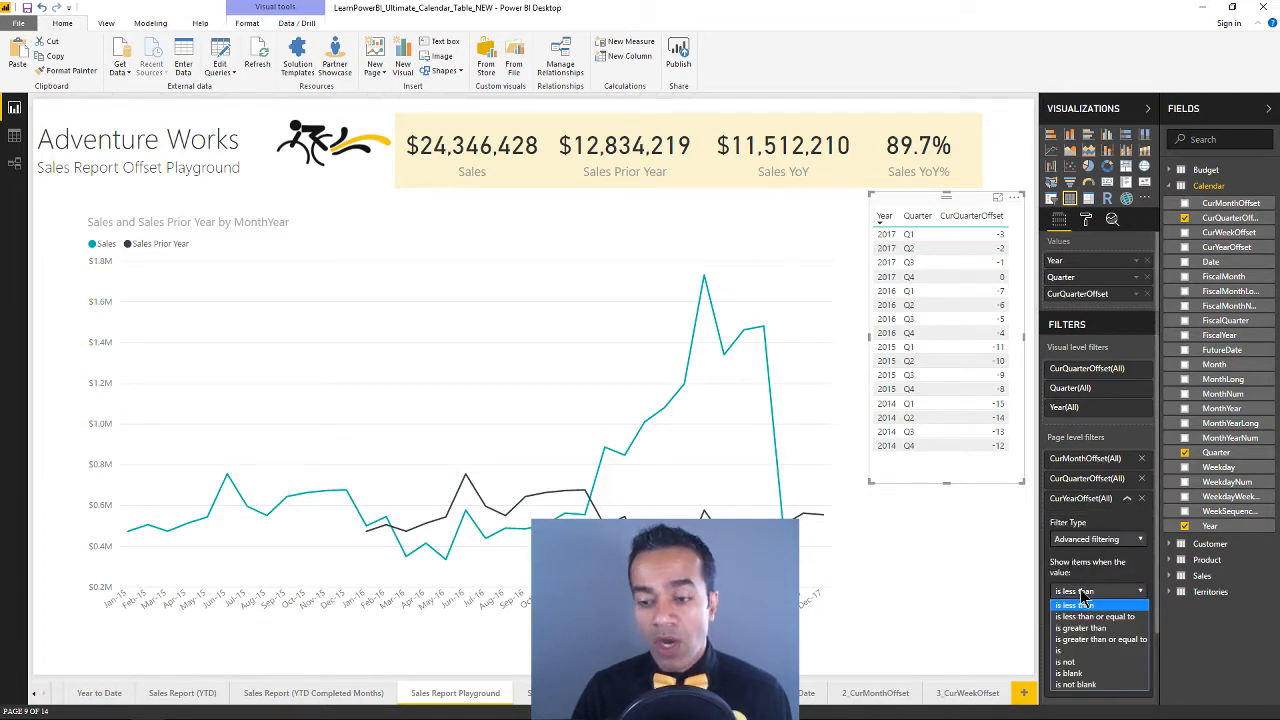
click(1062, 650)
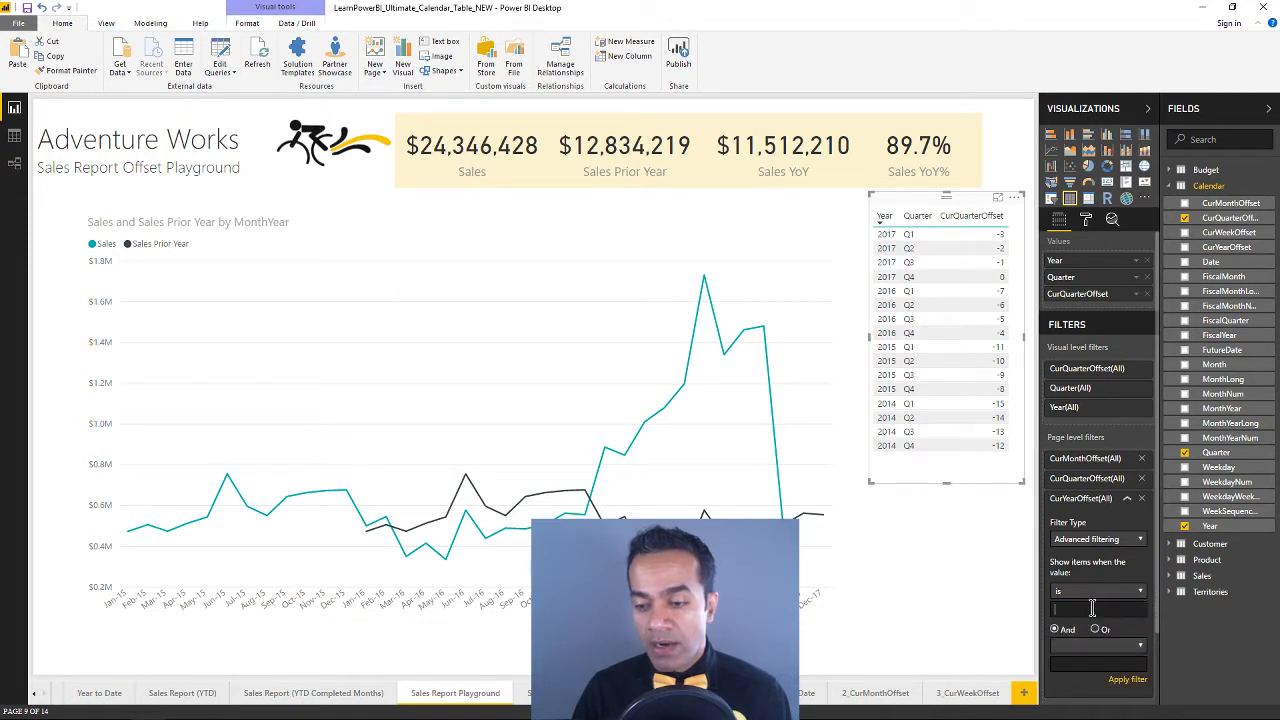
click(1092, 608)
text(0)
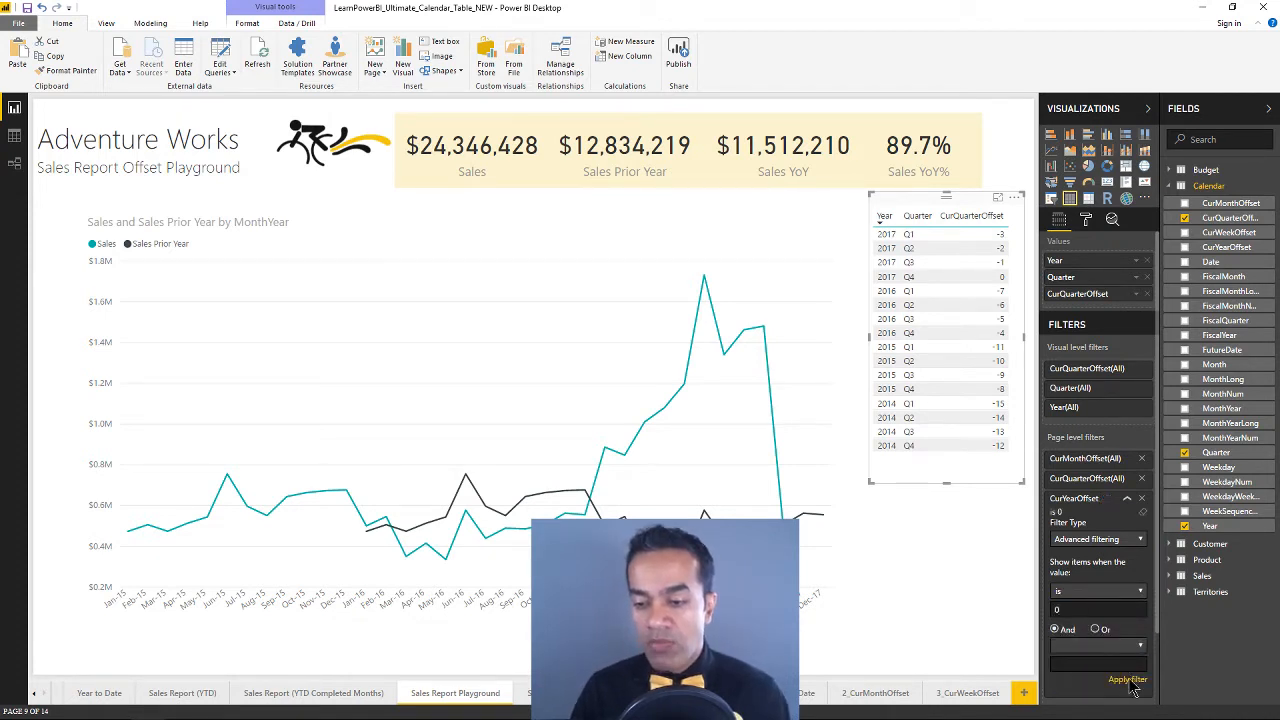
click(1129, 678)
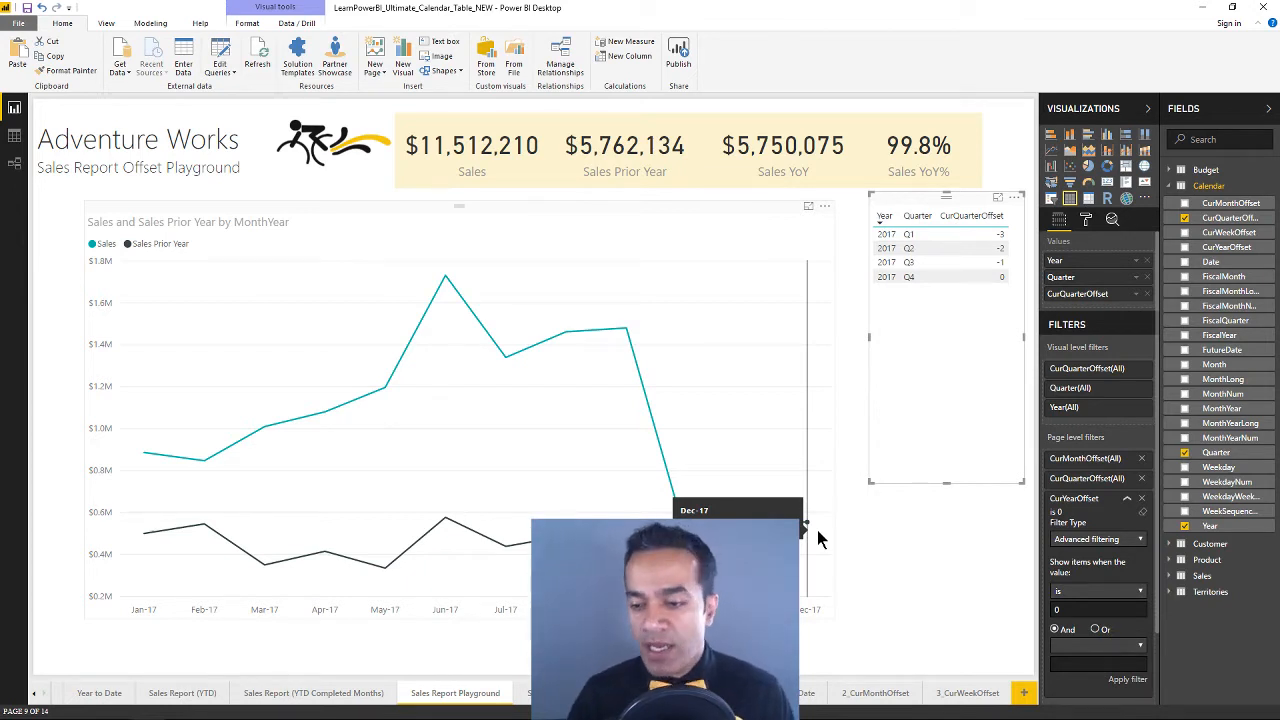
click(1142, 511)
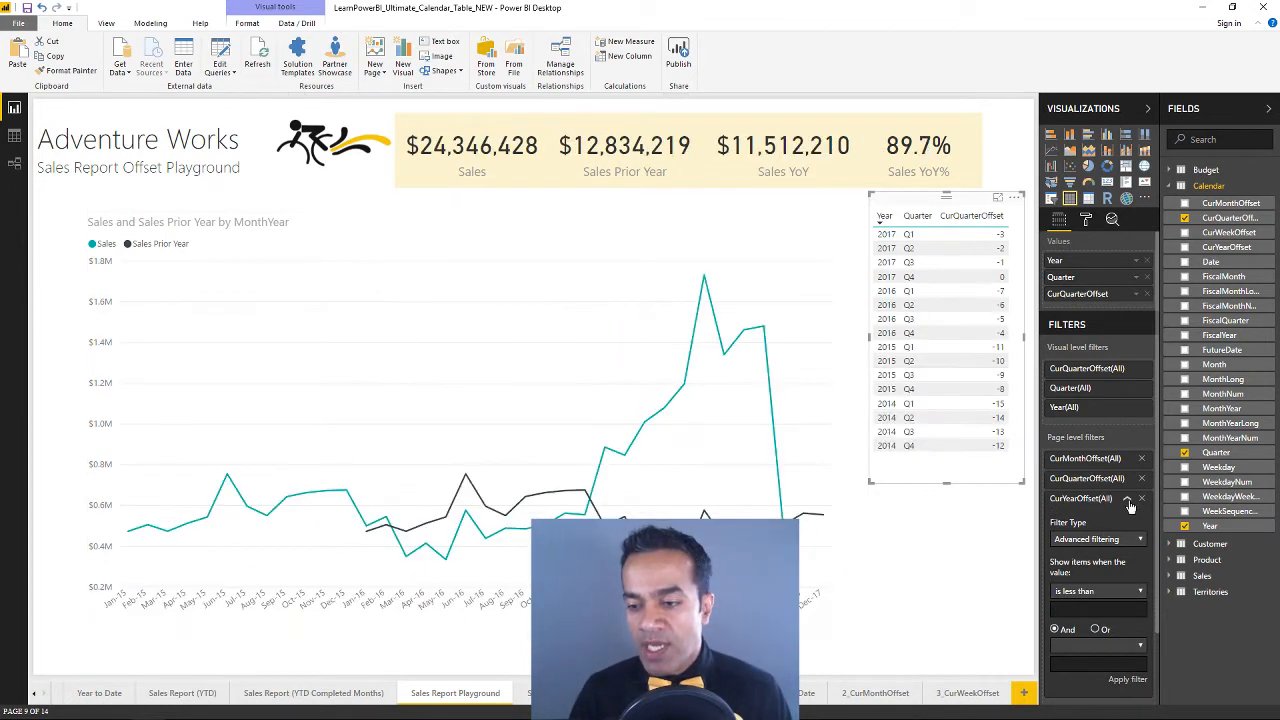
click(1127, 499)
Enter page-level CurMonthOffset filter conditions of is less than -1 and is greater than -3
click(1128, 460)
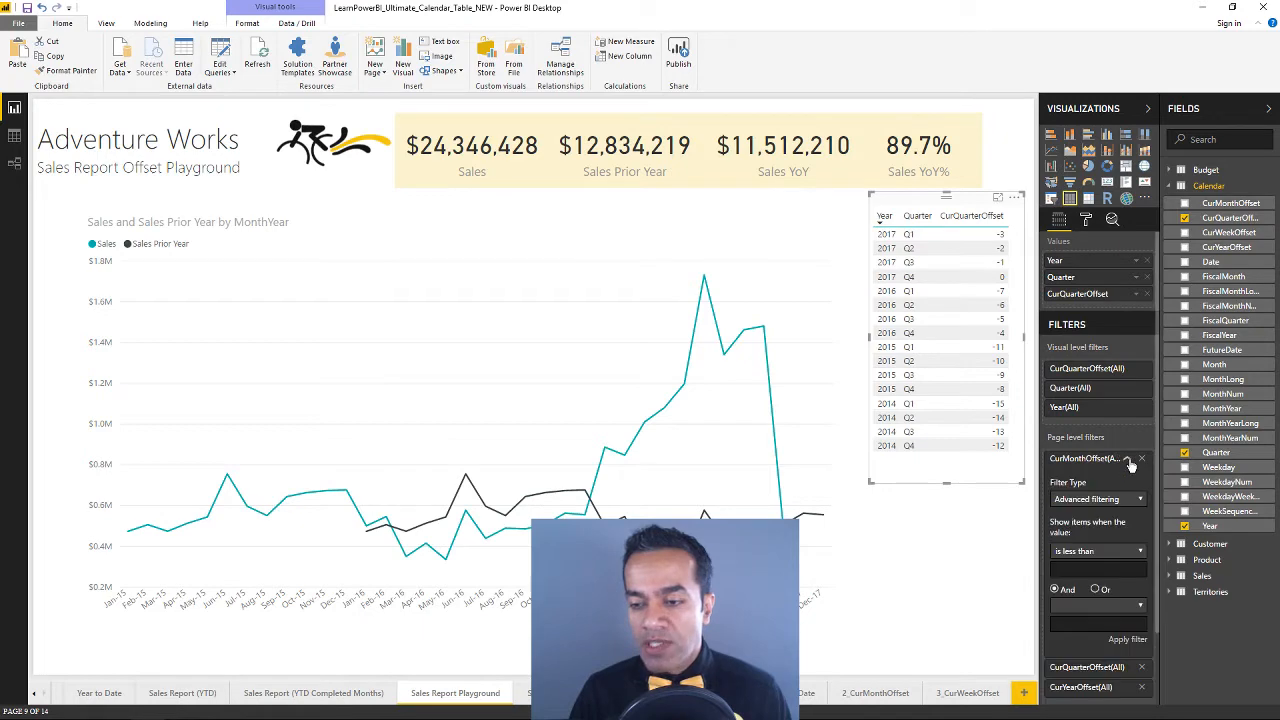
scroll(1103, 545, down, 1)
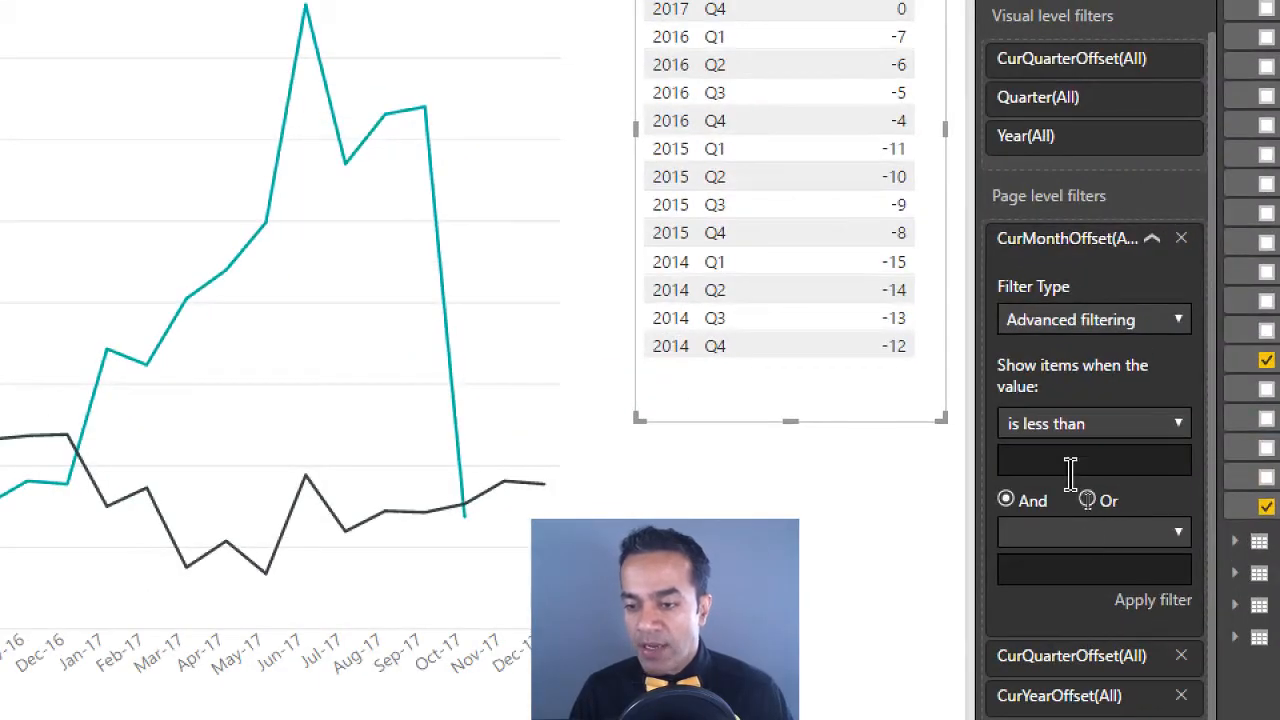
click(1088, 501)
click(1088, 428)
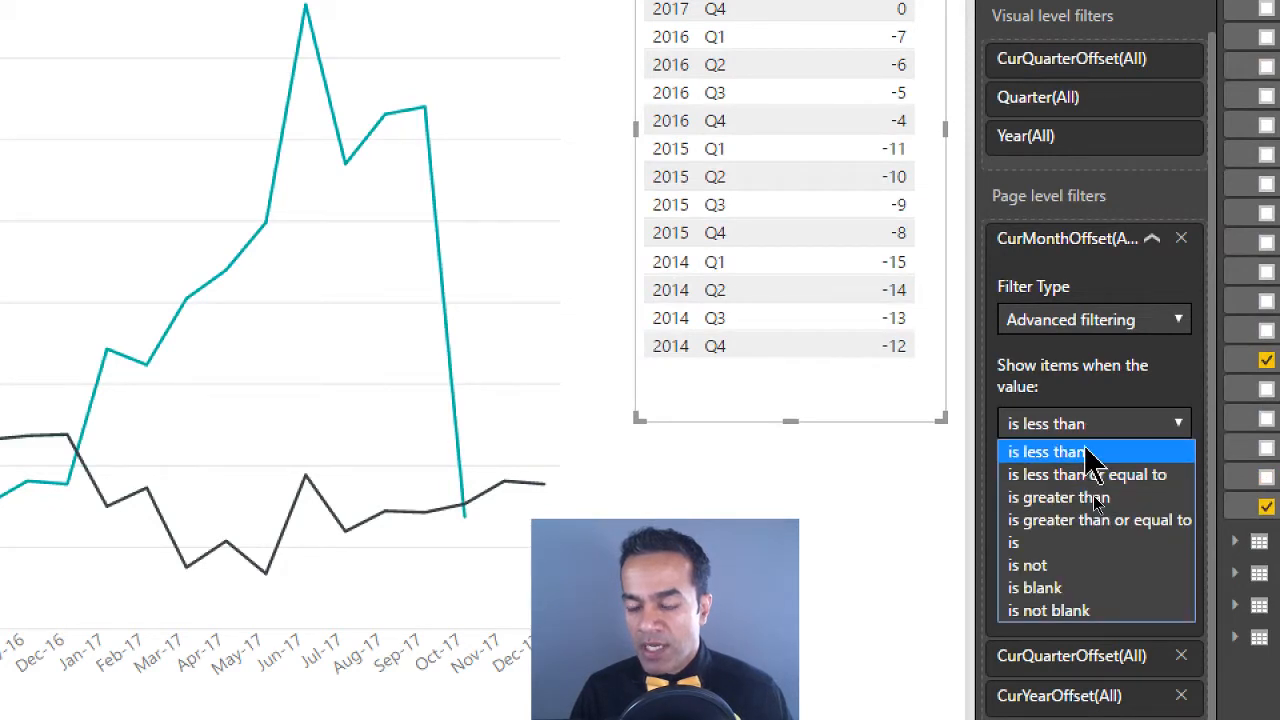
click(1083, 451)
click(1065, 464)
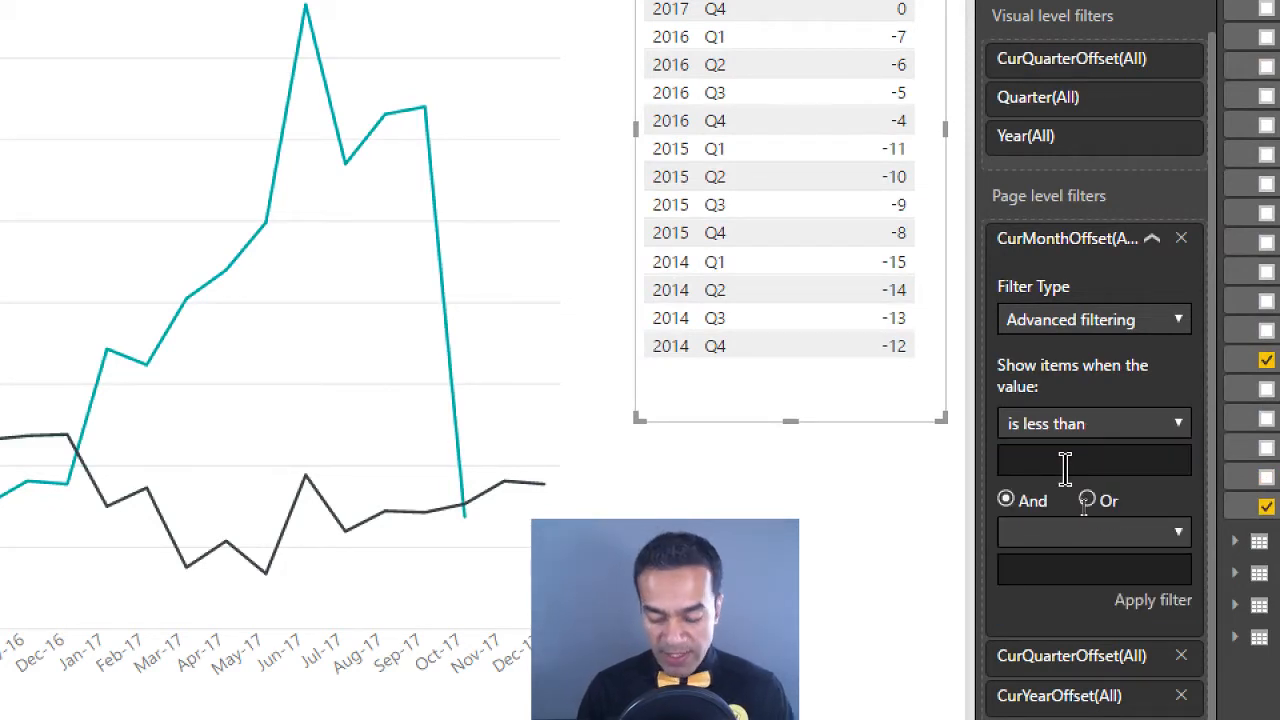
text(-1)
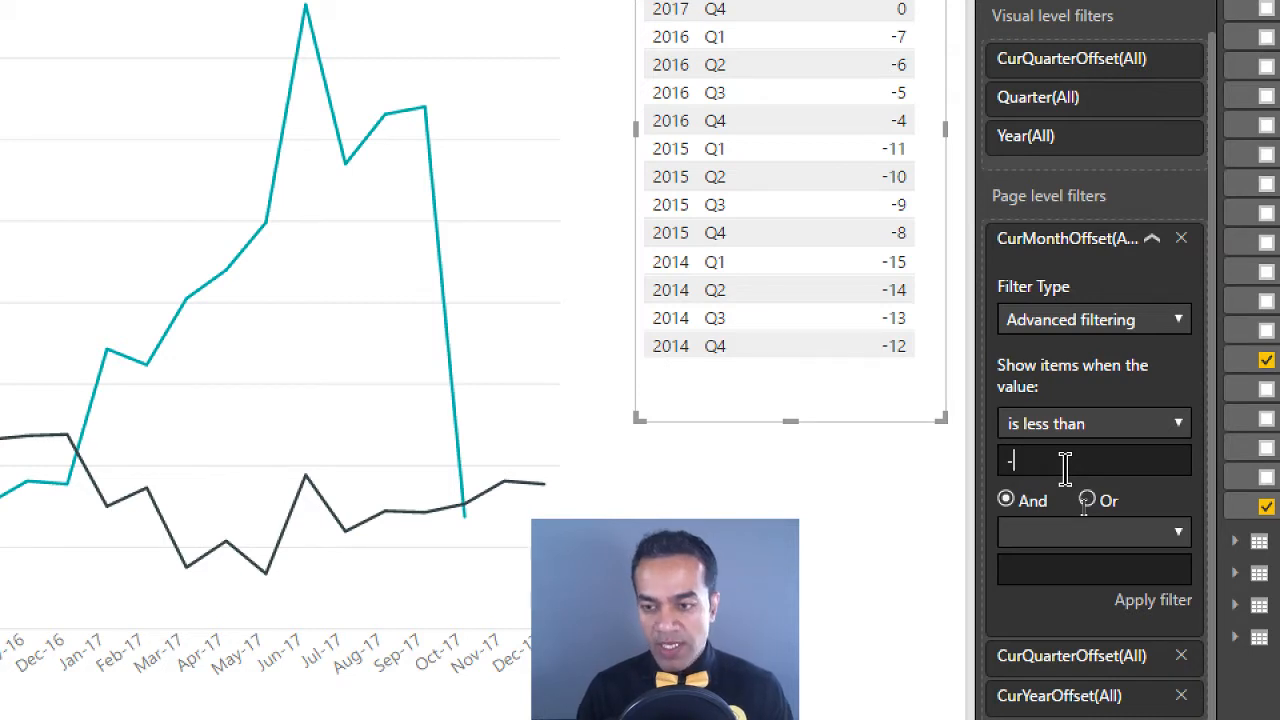
click(1078, 540)
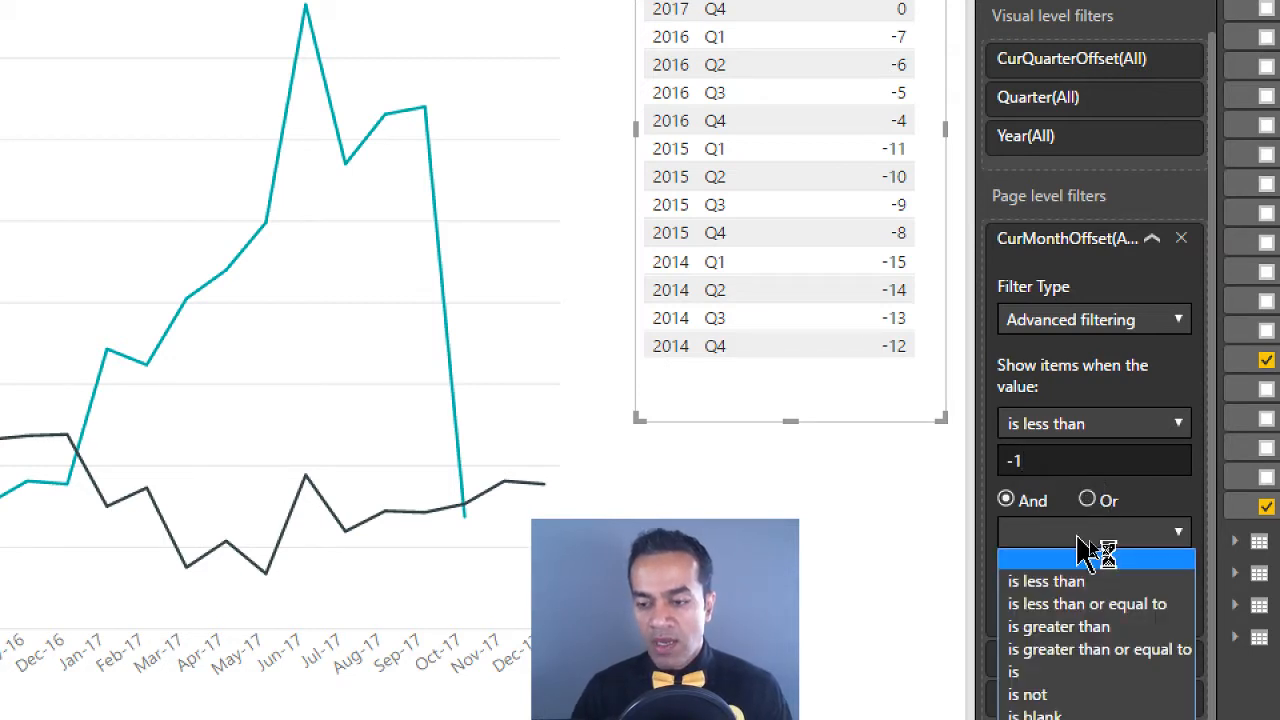
click(1110, 623)
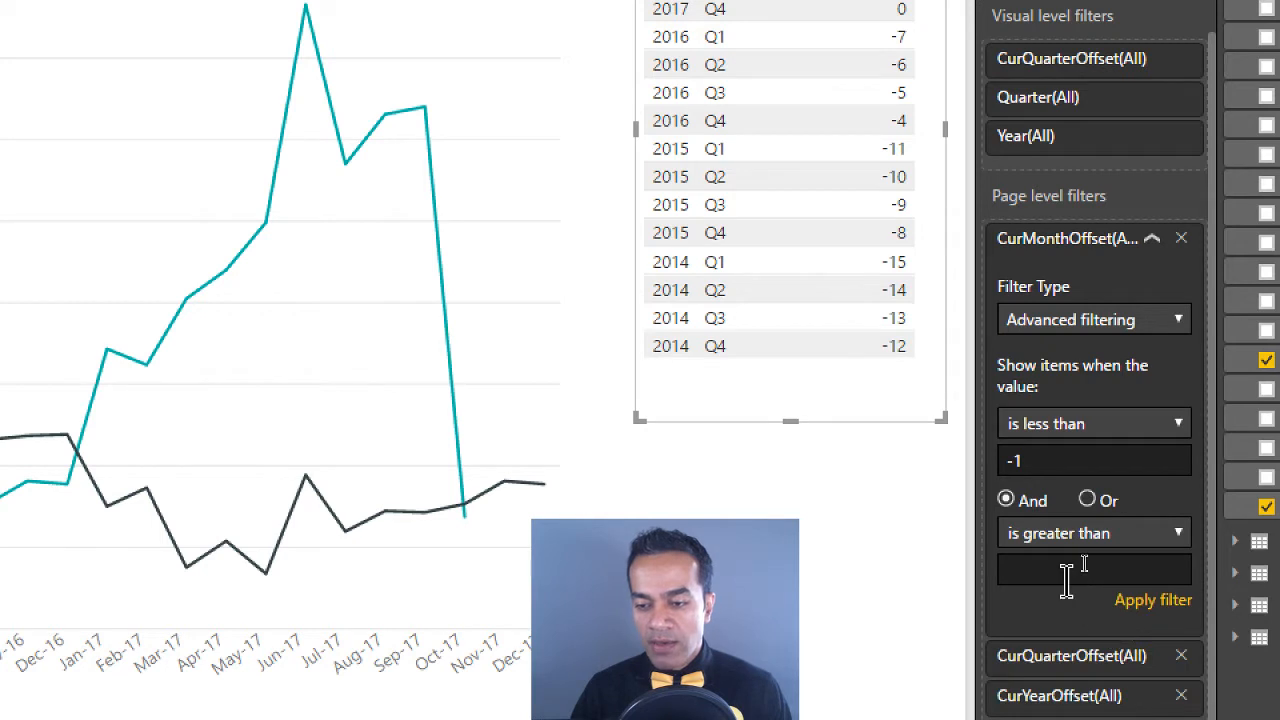
click(1065, 576)
text(-3)
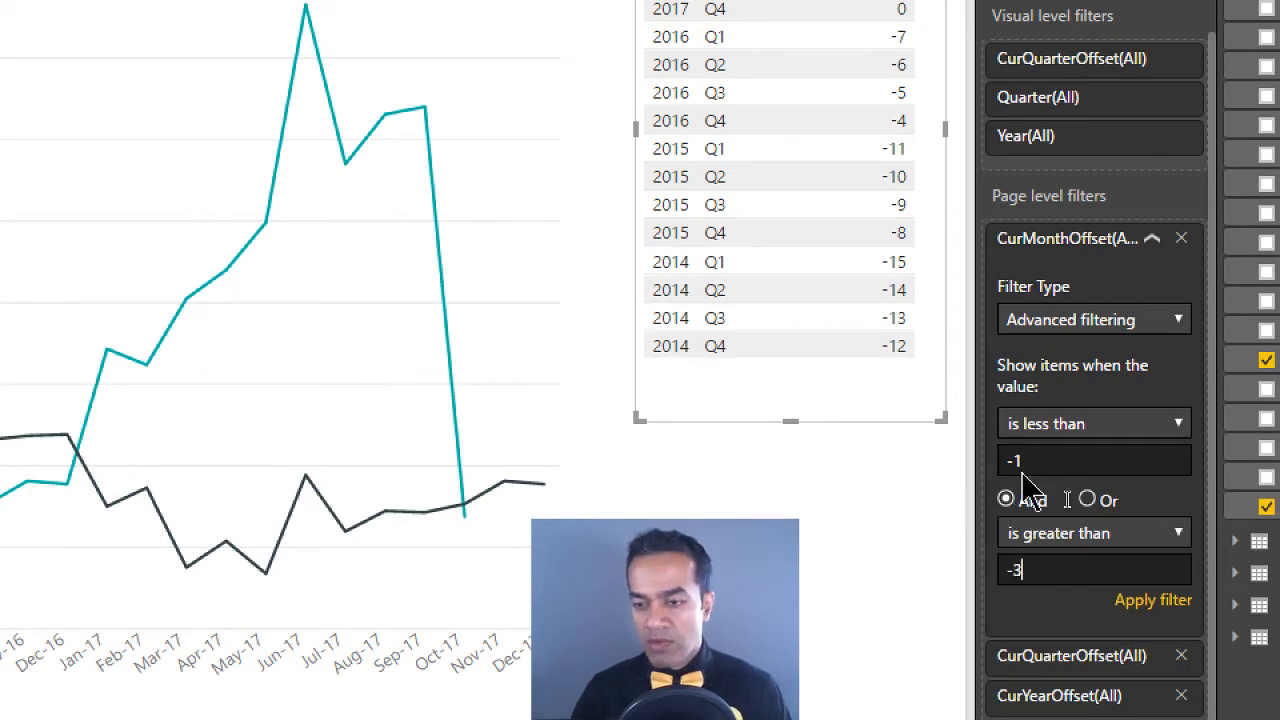
Make both CurMonthOffset conditions inclusive, less than or equal to -1 and greater than or equal to -3, and apply the filter
click(1052, 428)
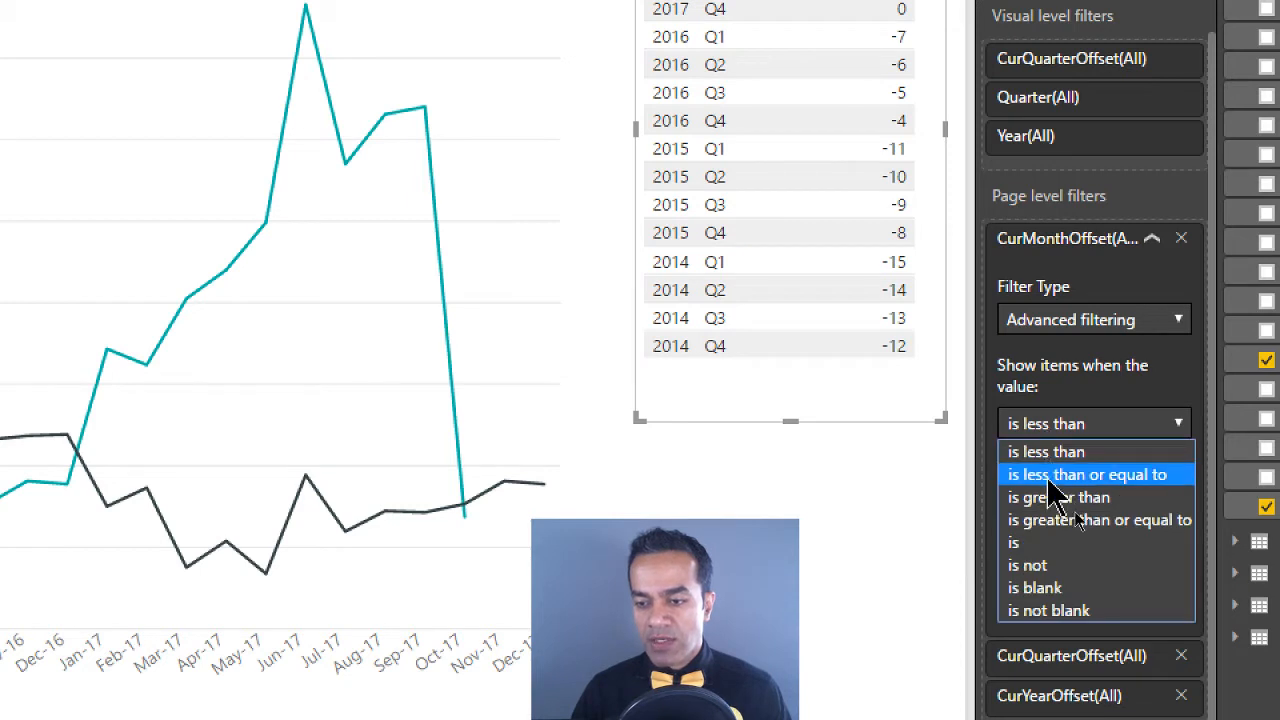
click(1055, 476)
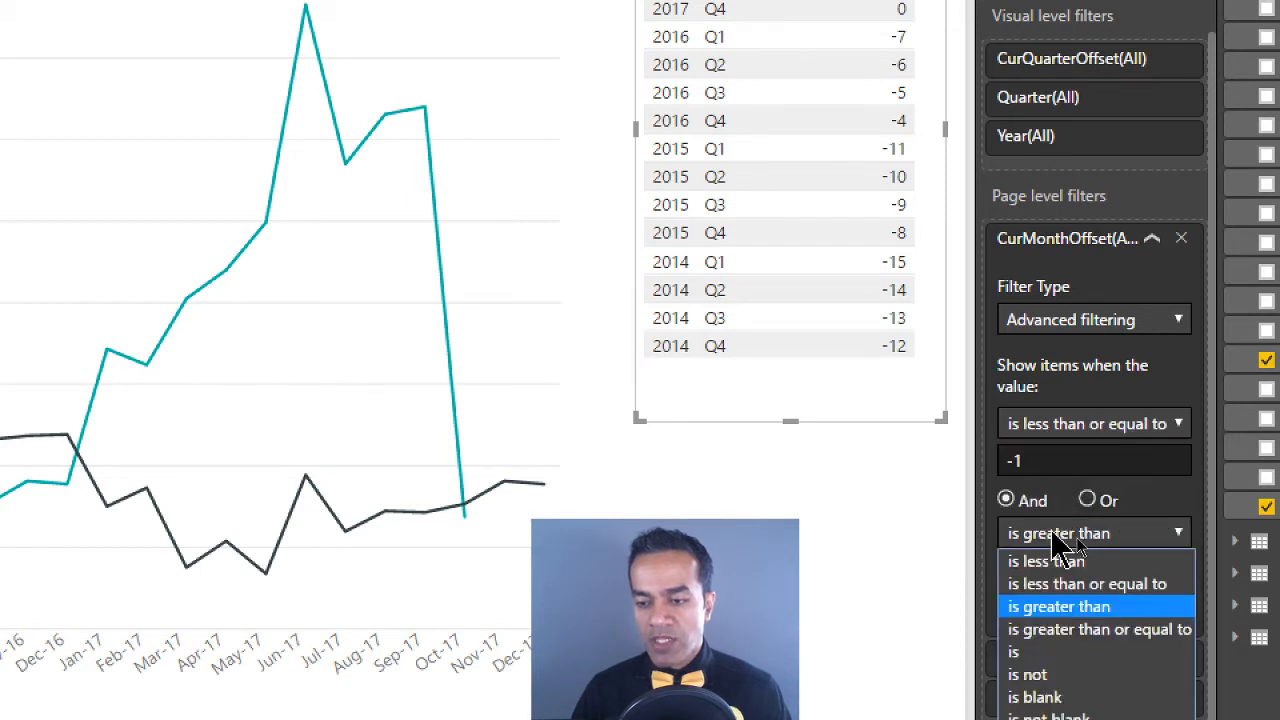
click(1080, 630)
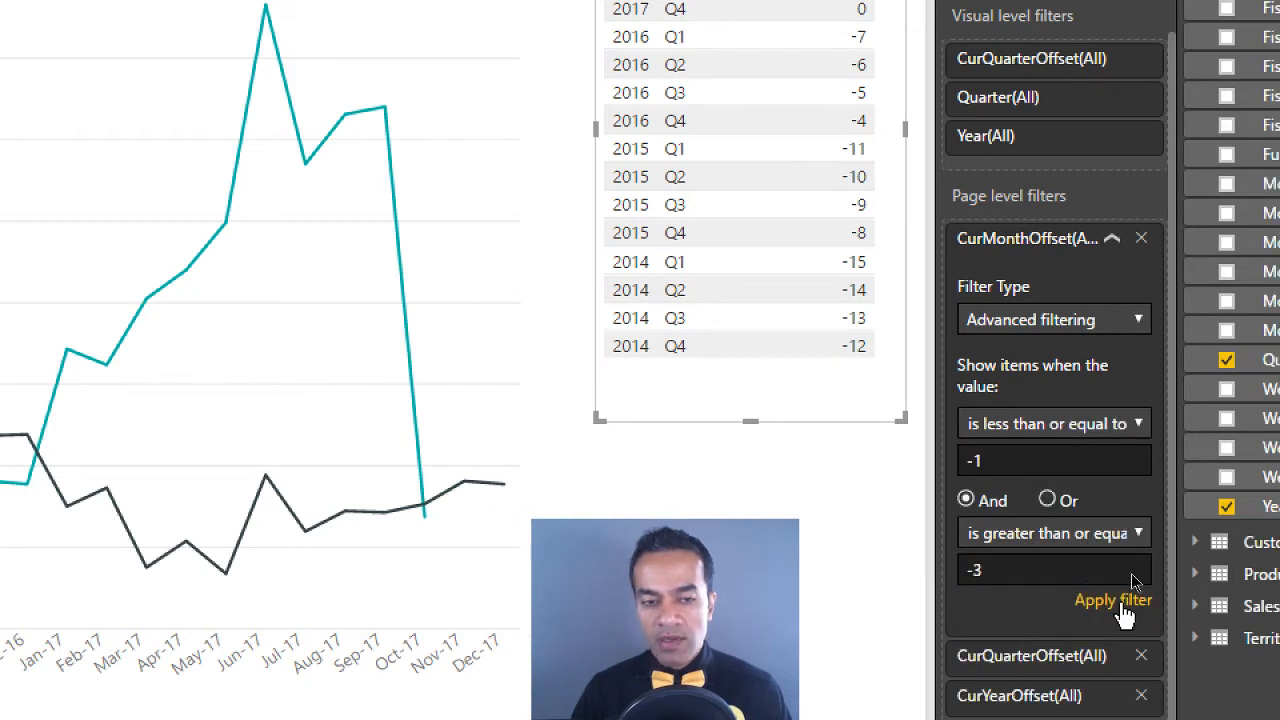
click(1113, 601)
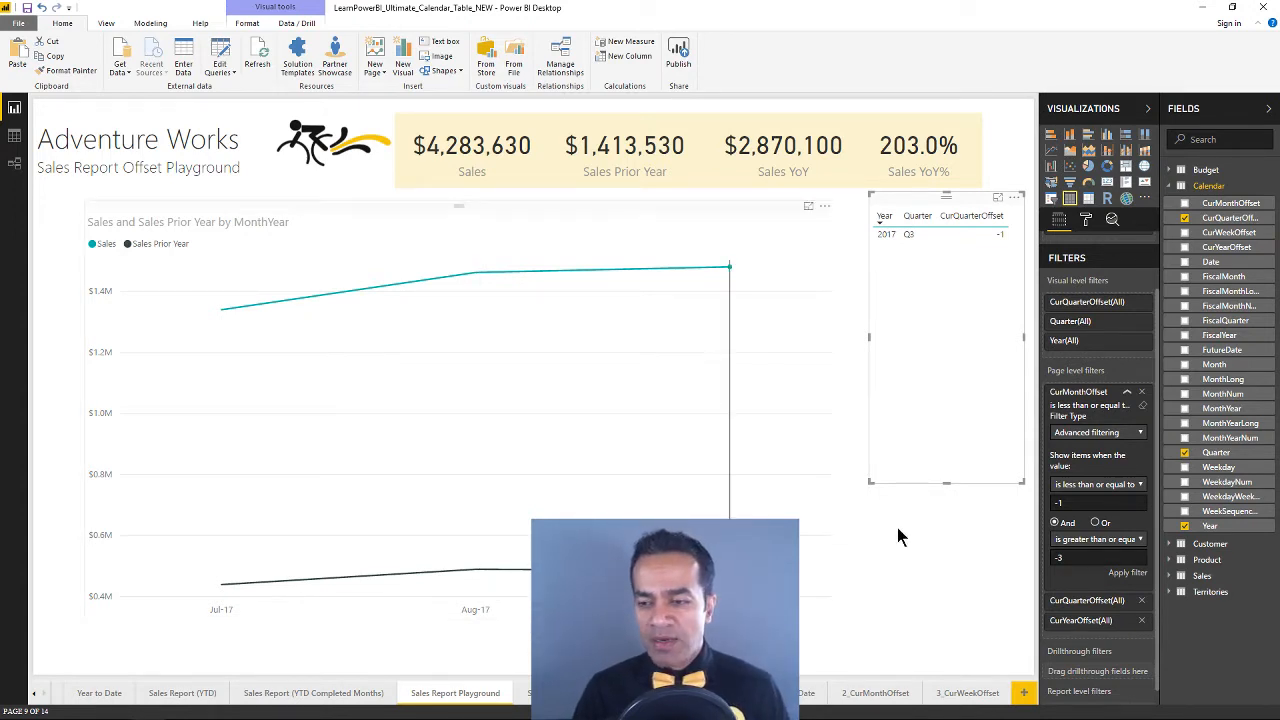
click(953, 505)
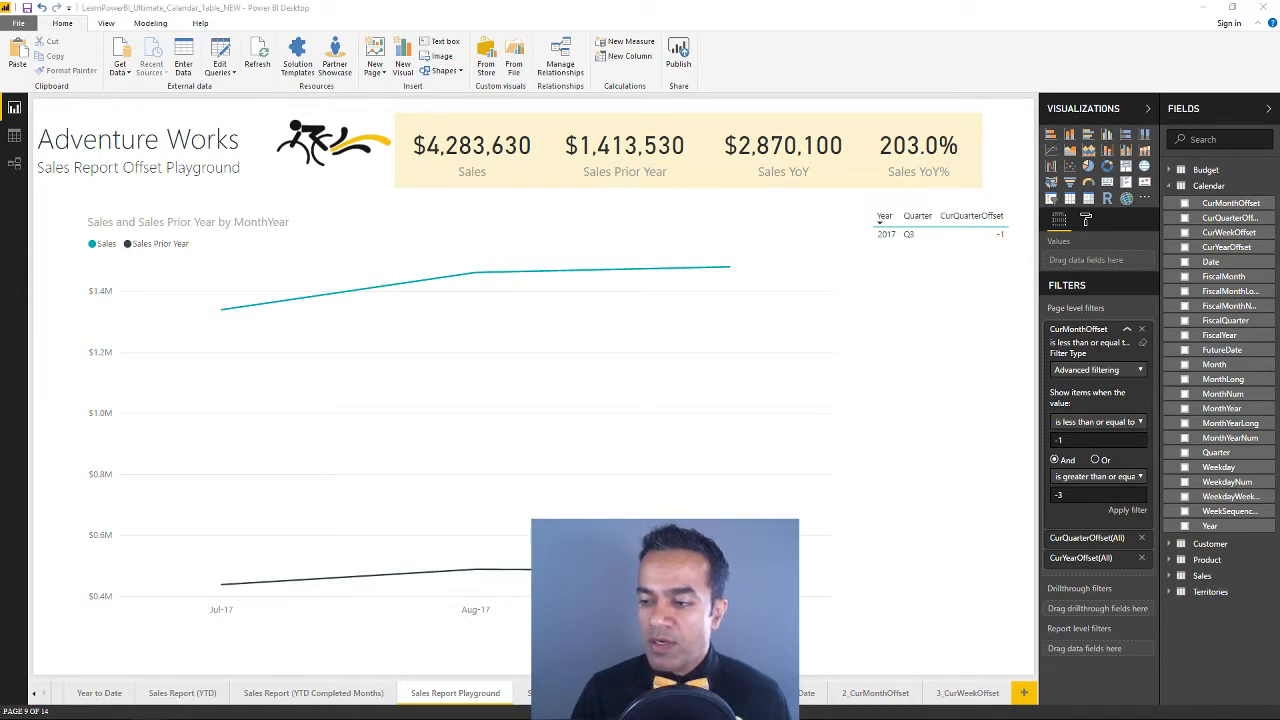
Bring the blank web browser window onto this screen, maximize it, and activate its address field
drag(1279, 142, 719, 127)
double_click(722, 115)
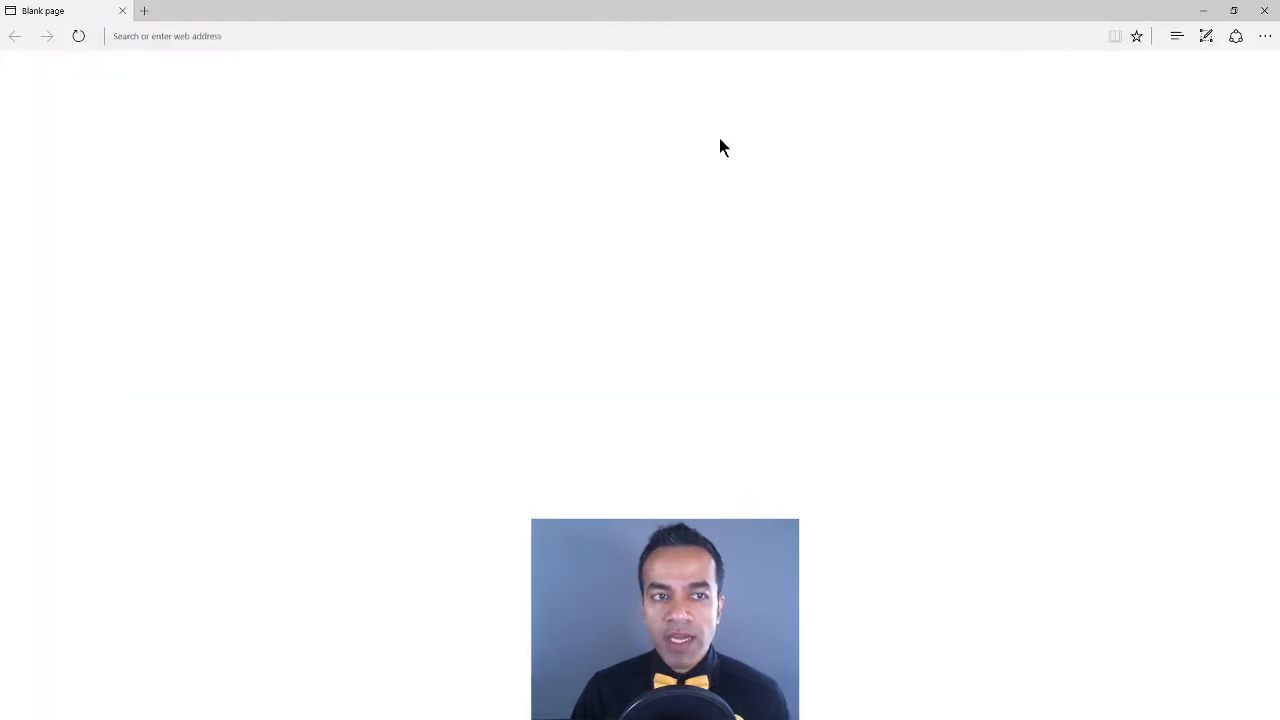
click(217, 36)
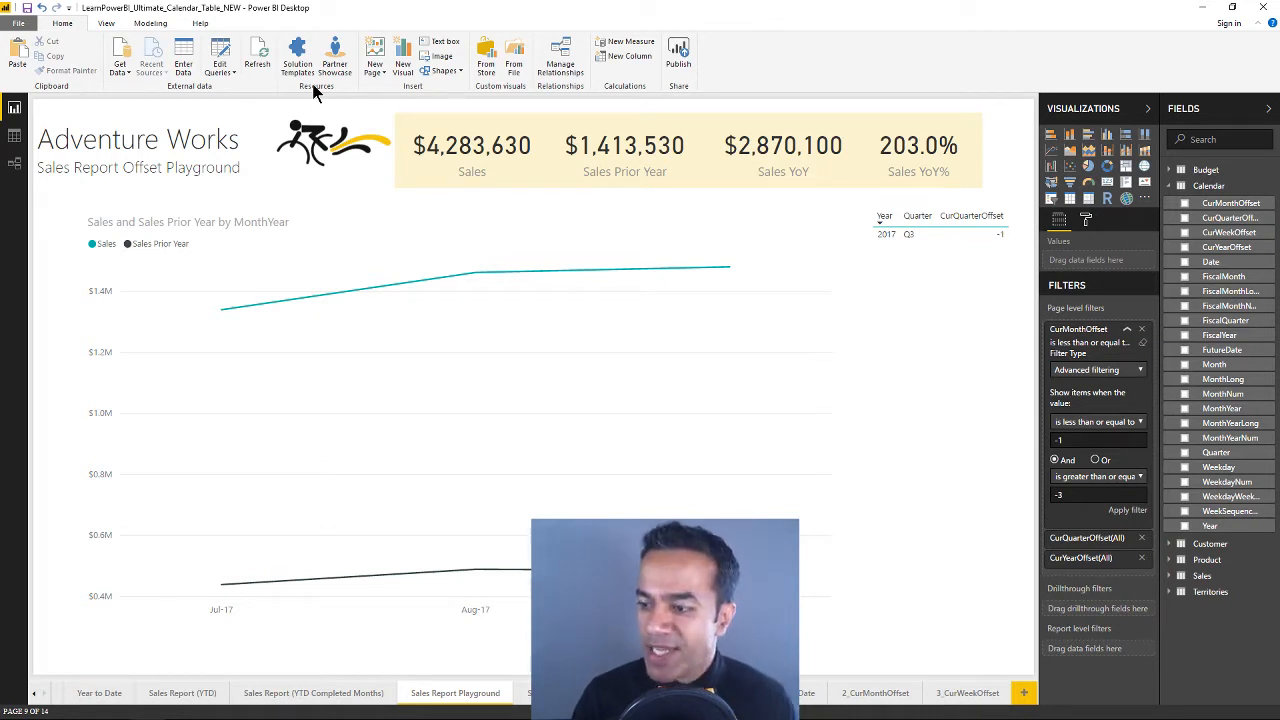
Switch to the web browser and open the channel page youtube.com/PowerBIPro
key(alt+Tab)
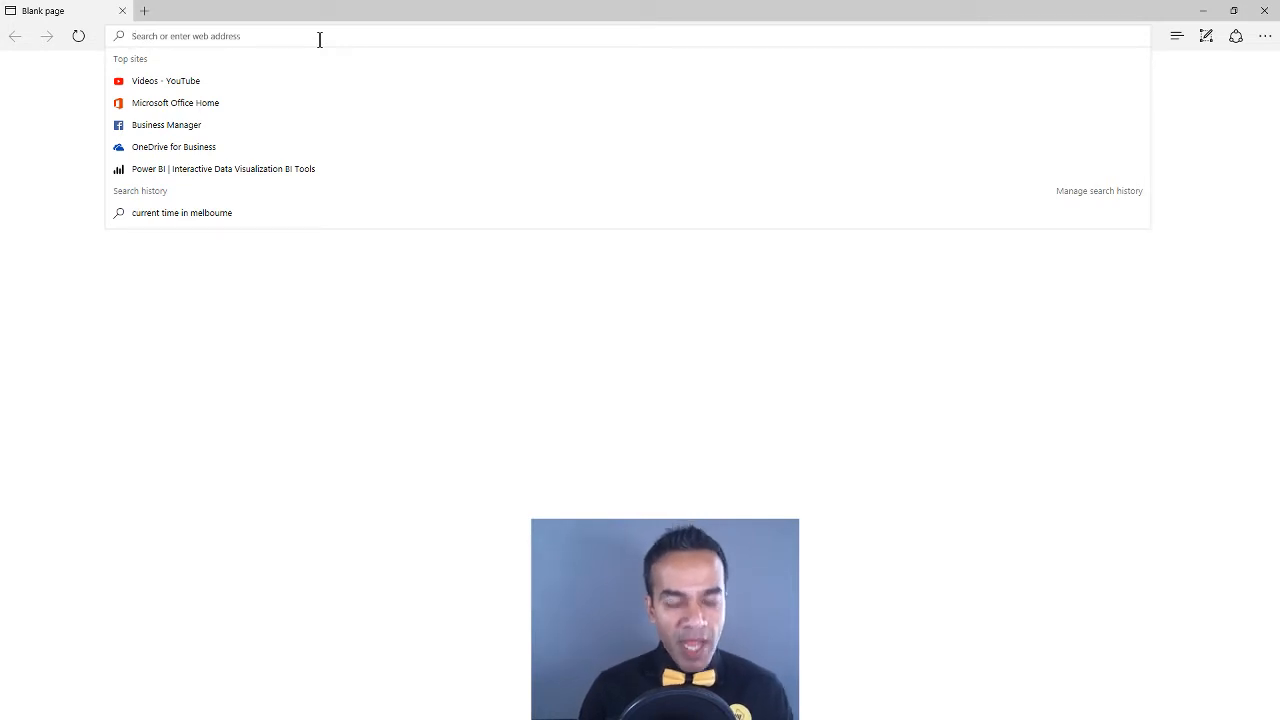
text(you)
key(Down)
key(Down)
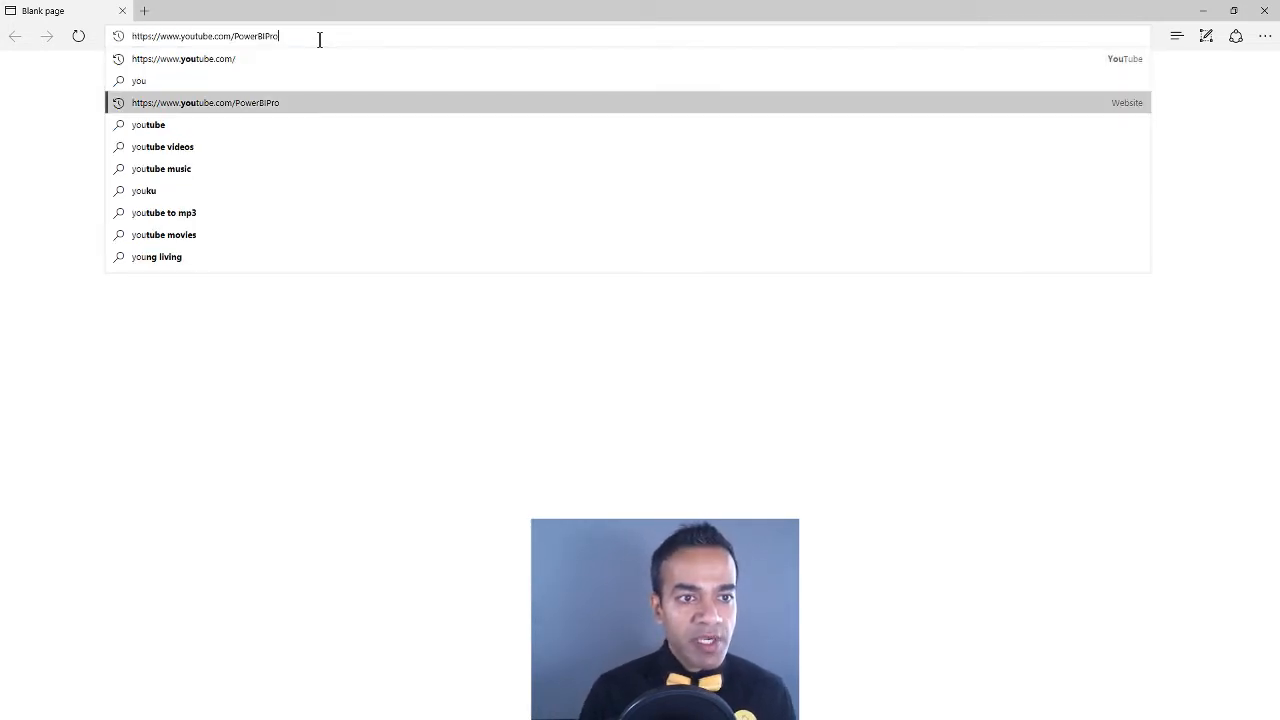
key(Return)
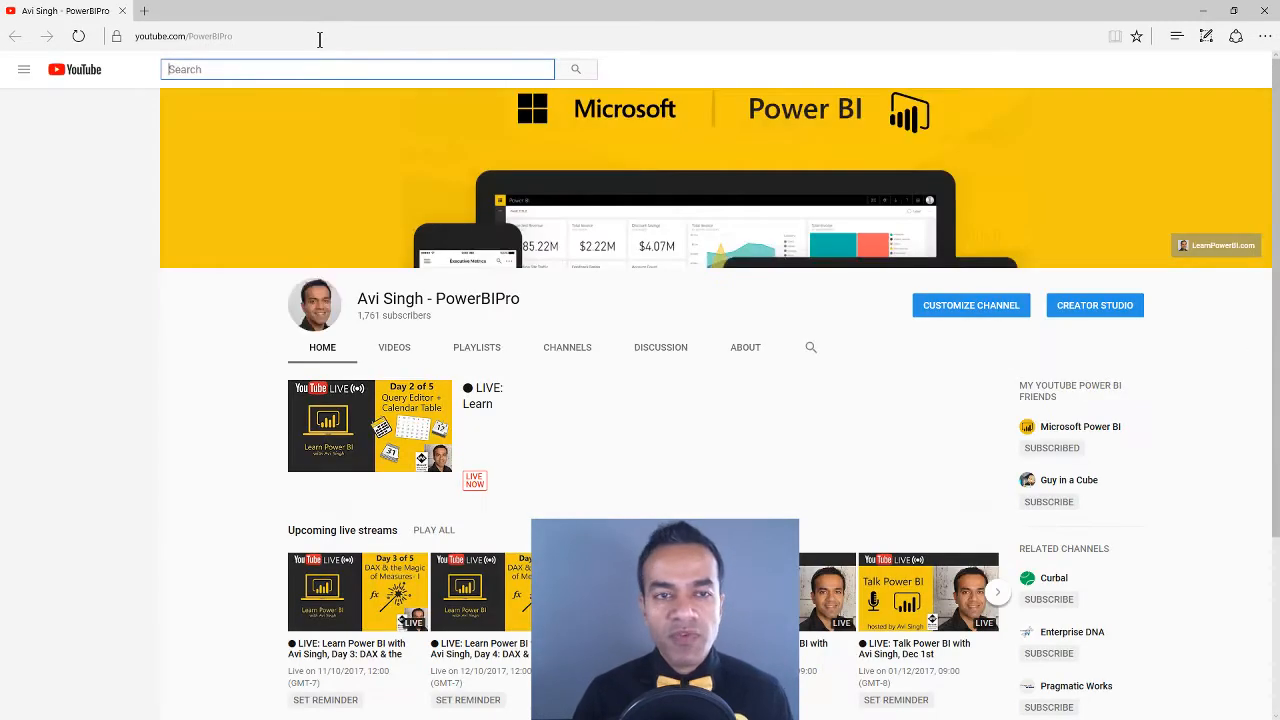
Find the "Power BI: Ultimate Calendar Table" playlist on the channel page and open it
scroll(518, 375, down, 1)
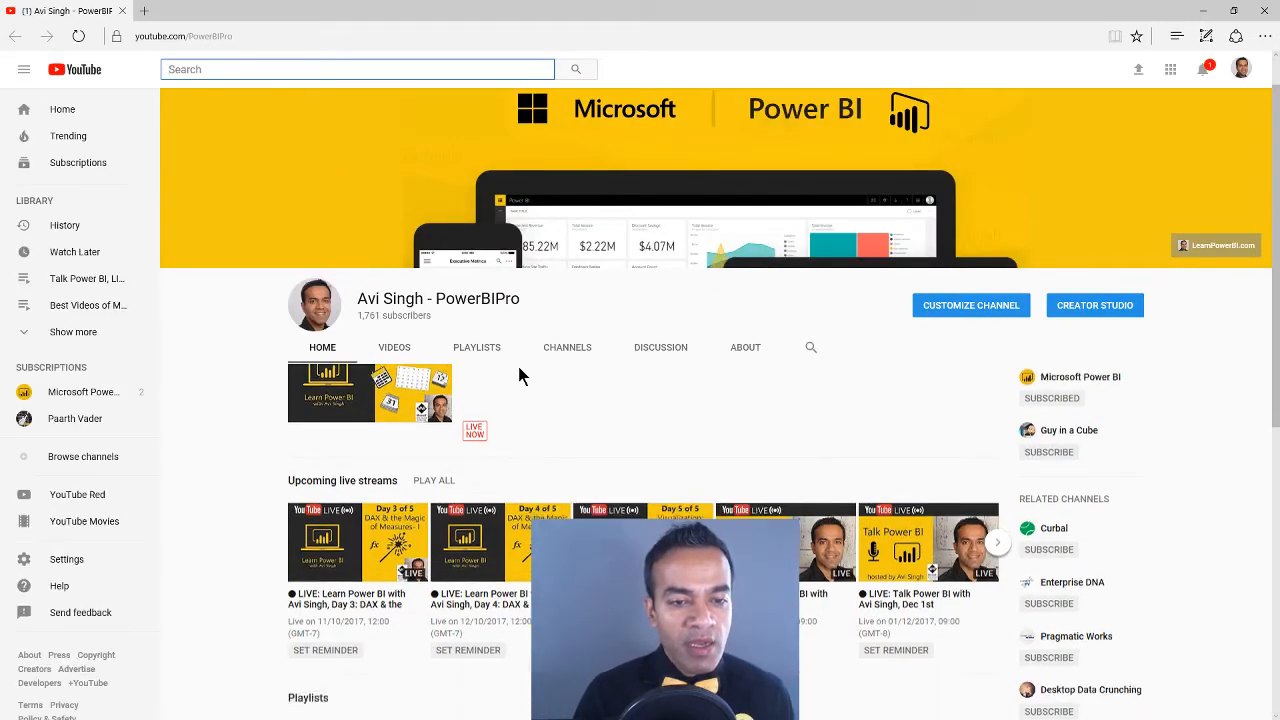
scroll(537, 425, down, 3)
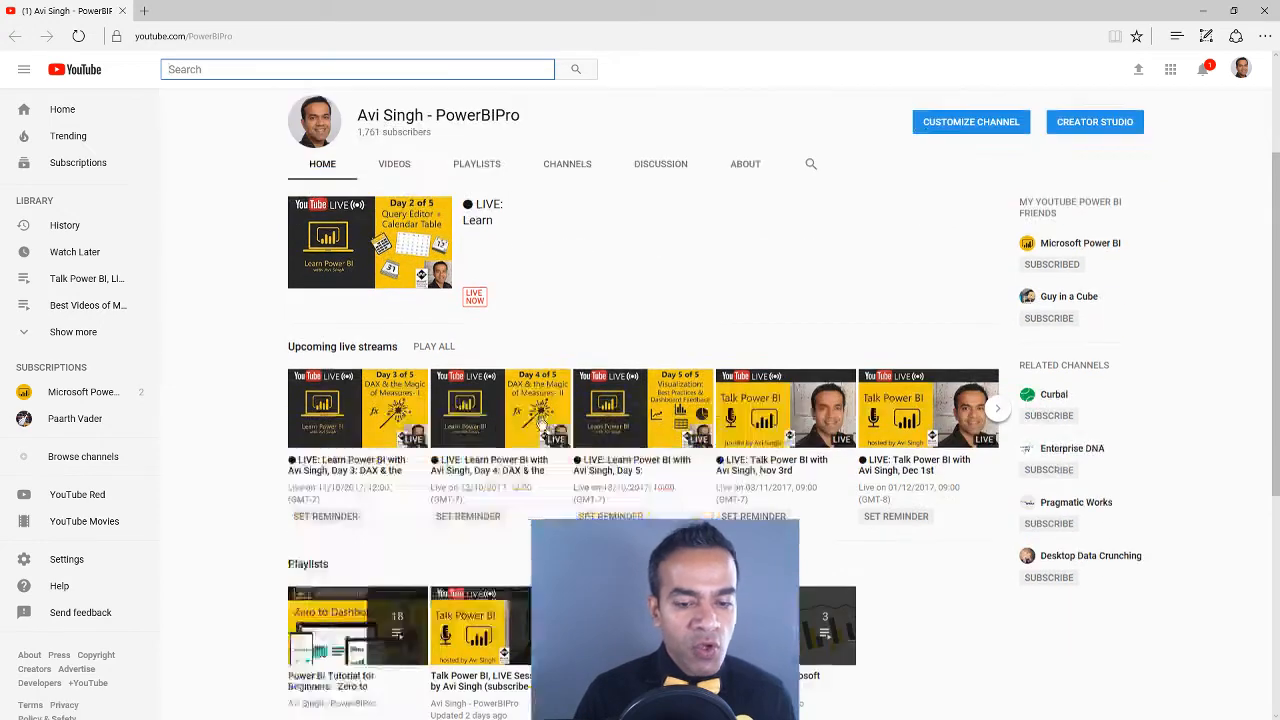
click(605, 460)
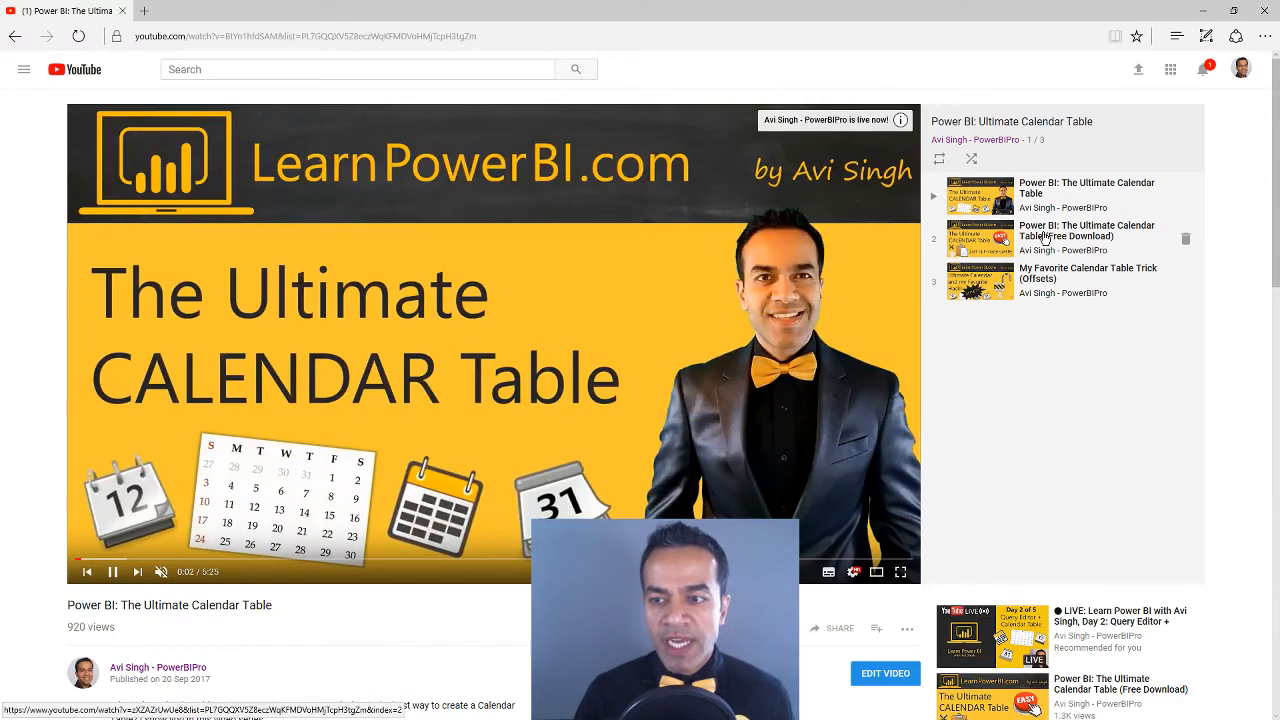
Open the playlist video "Power BI: The Ultimate Calendar Table (Free Download)" and locate the calendar table download link in its description
click(1043, 236)
scroll(318, 523, down, 1)
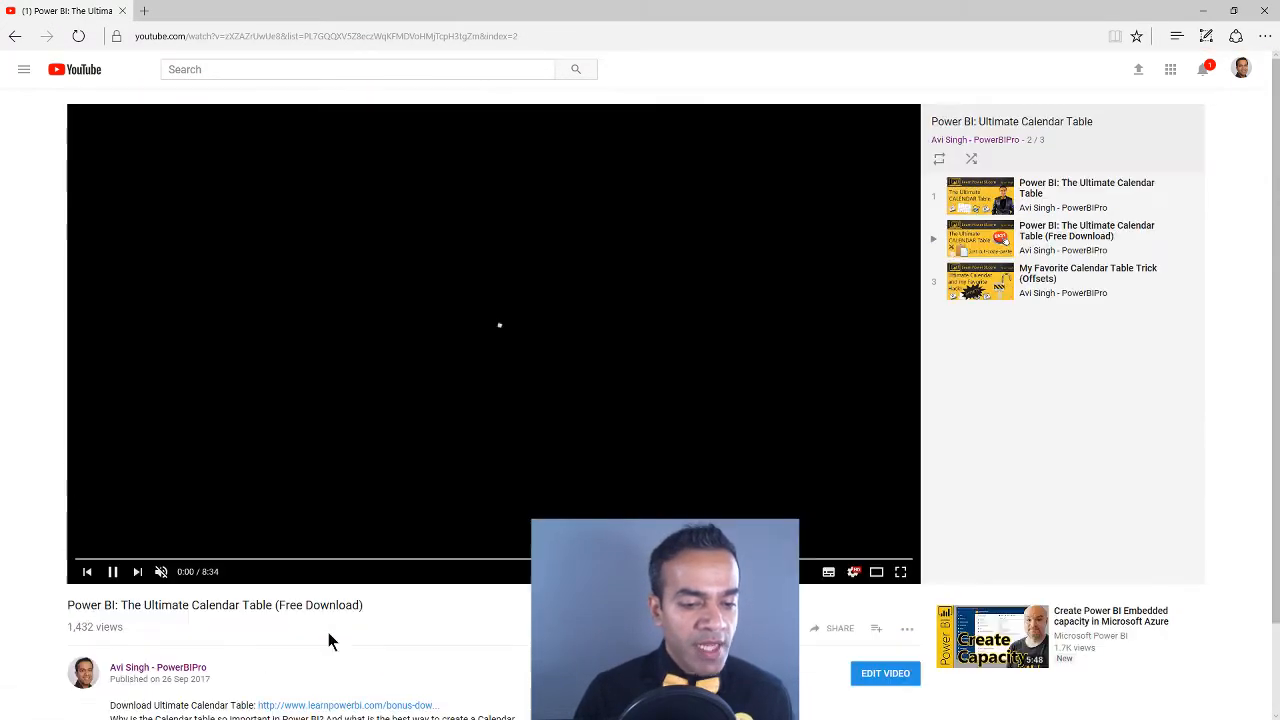
scroll(362, 662, down, 1)
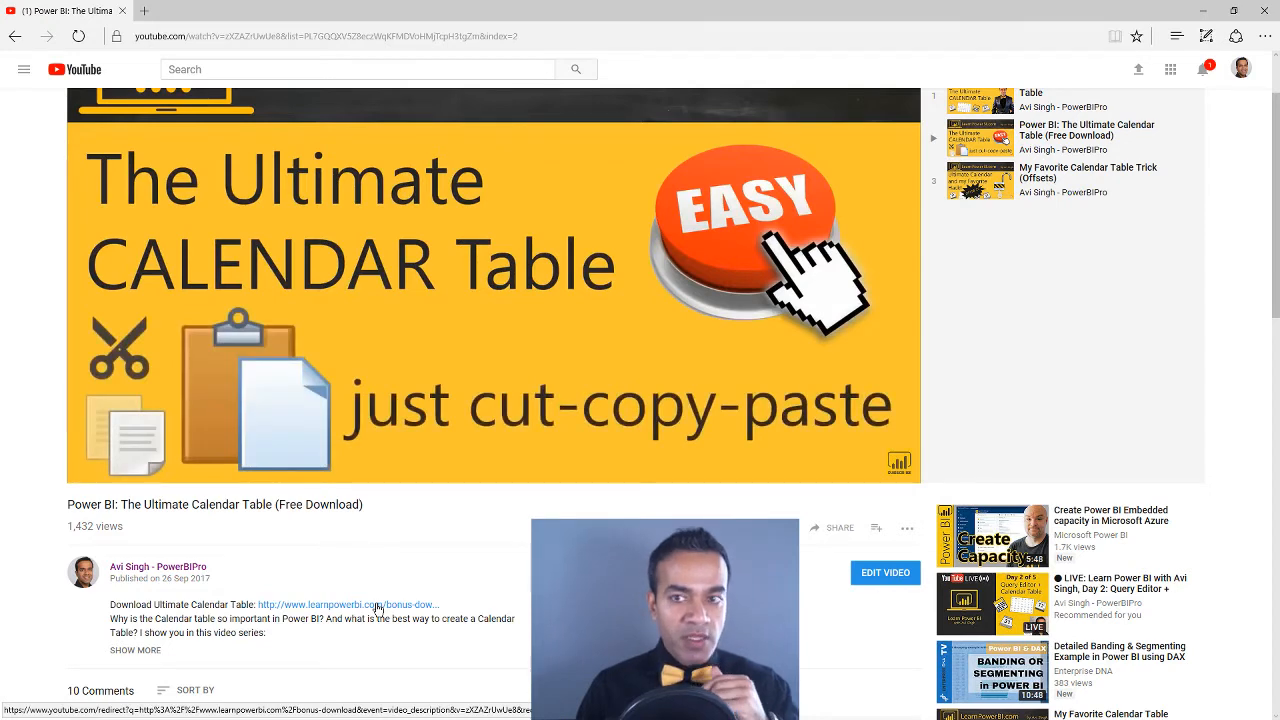
scroll(441, 557, up, 1)
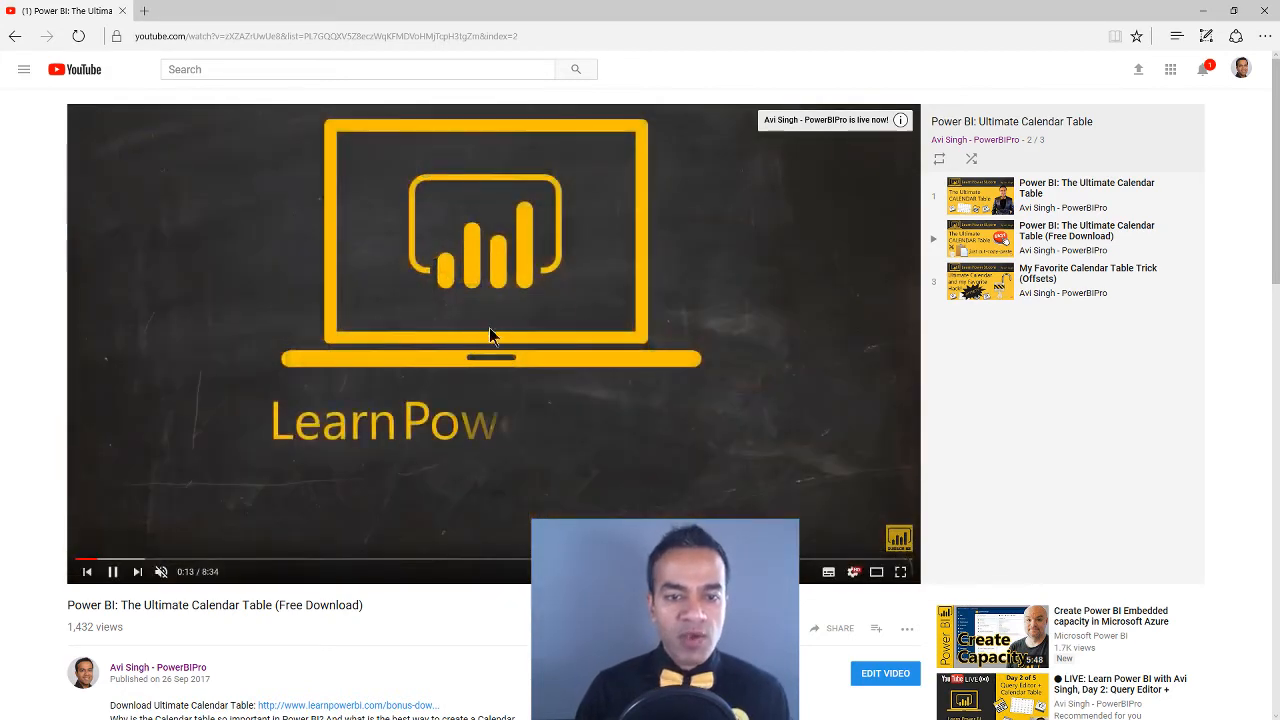
Go back to the playlist's first video, close the browser tab, and return to the Power BI Desktop report
click(15, 38)
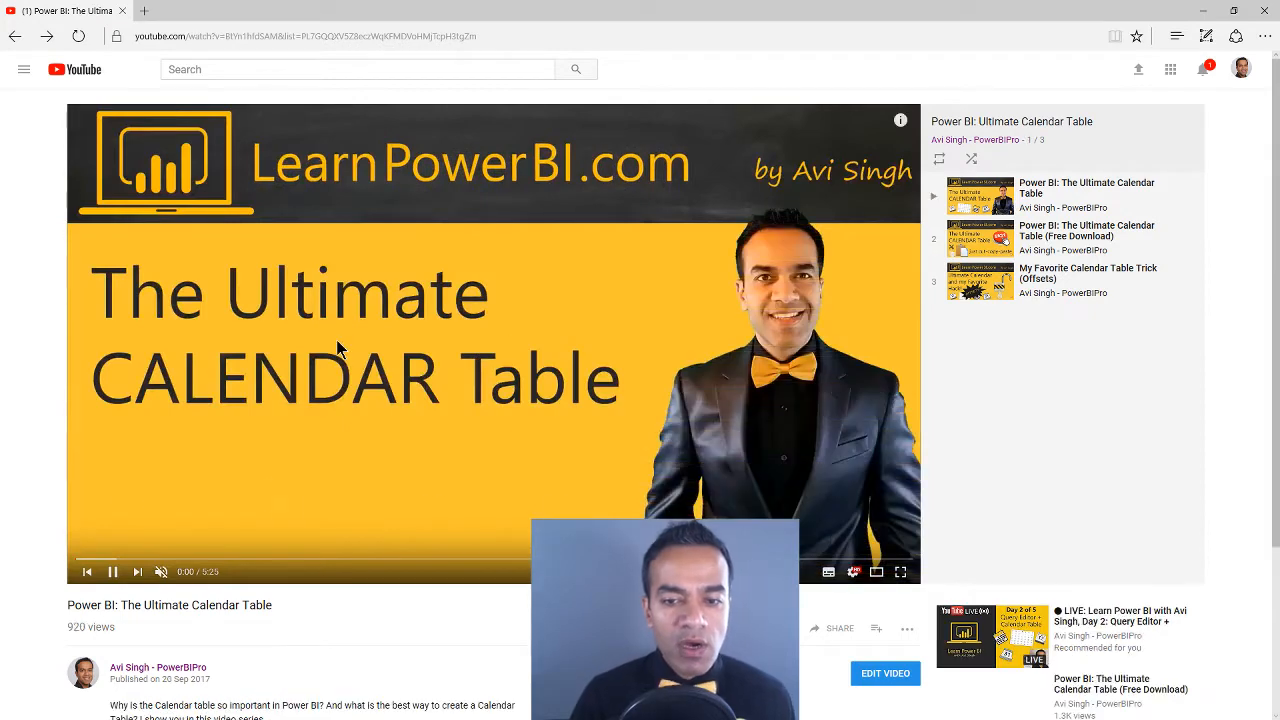
click(122, 11)
mouse_move(808, 289)
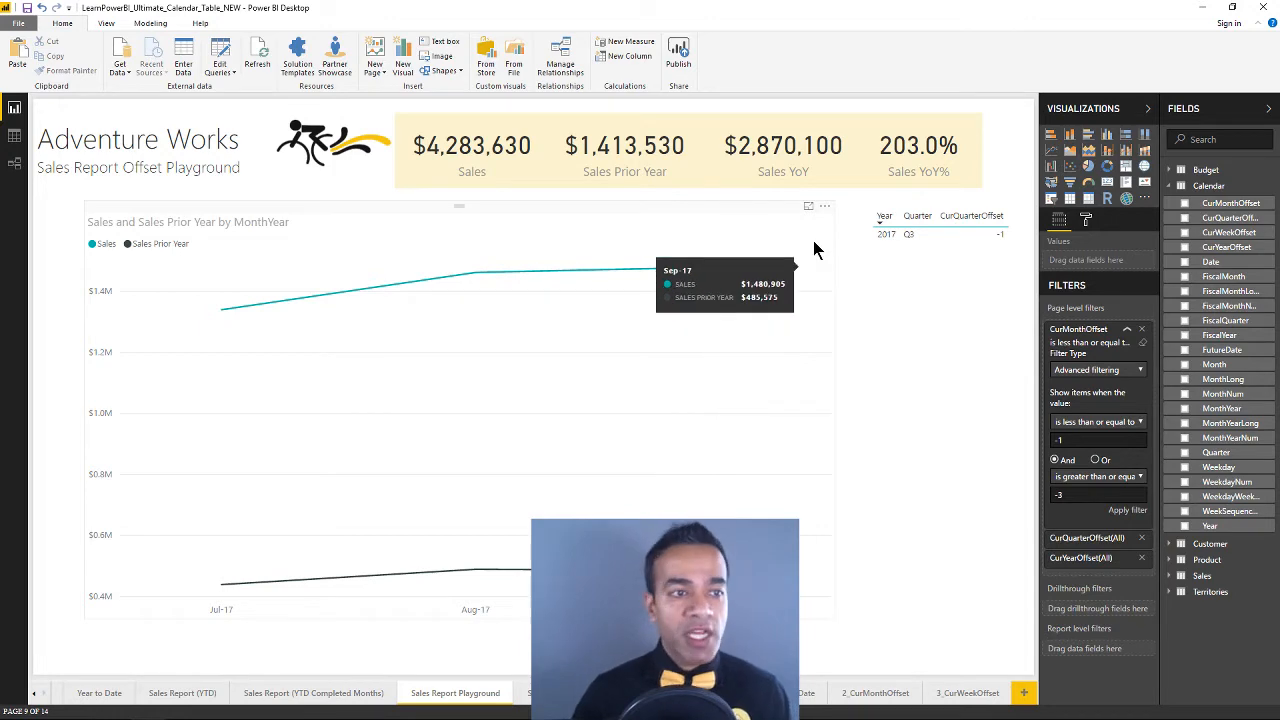
Show the modeling commands in Data view, revisit the report page, and return to the Budget table's data
click(14, 135)
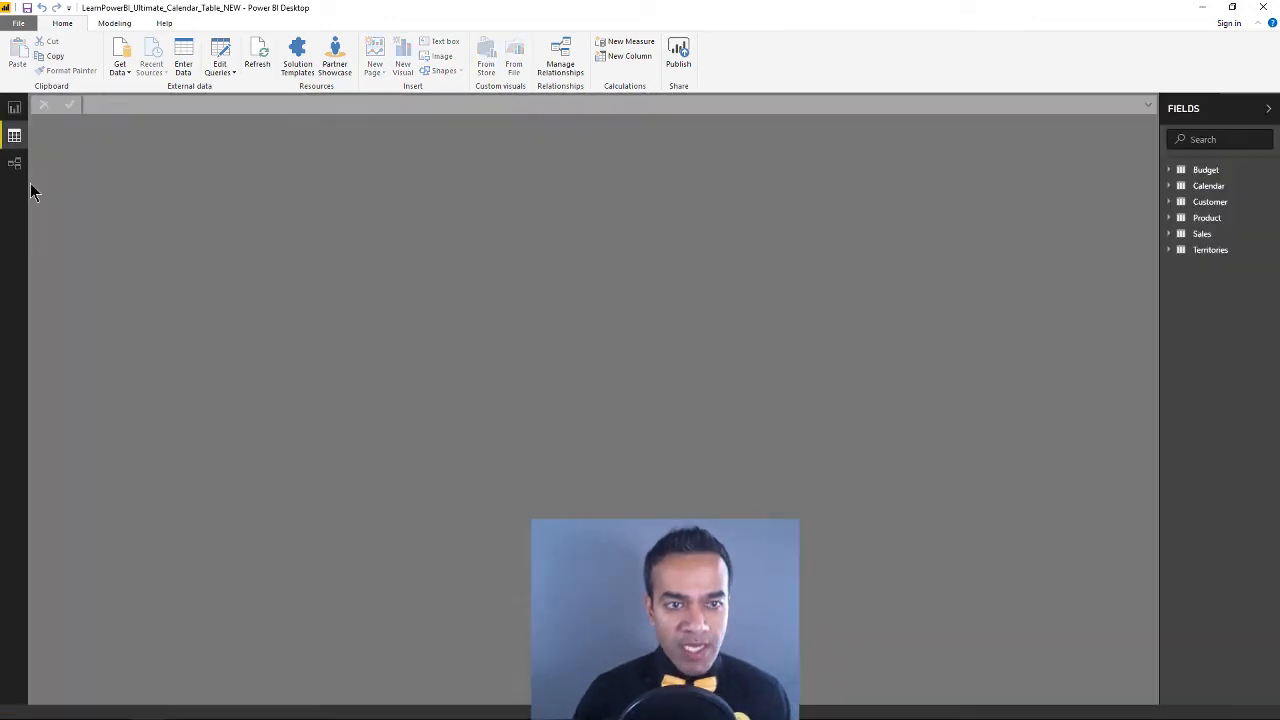
click(114, 23)
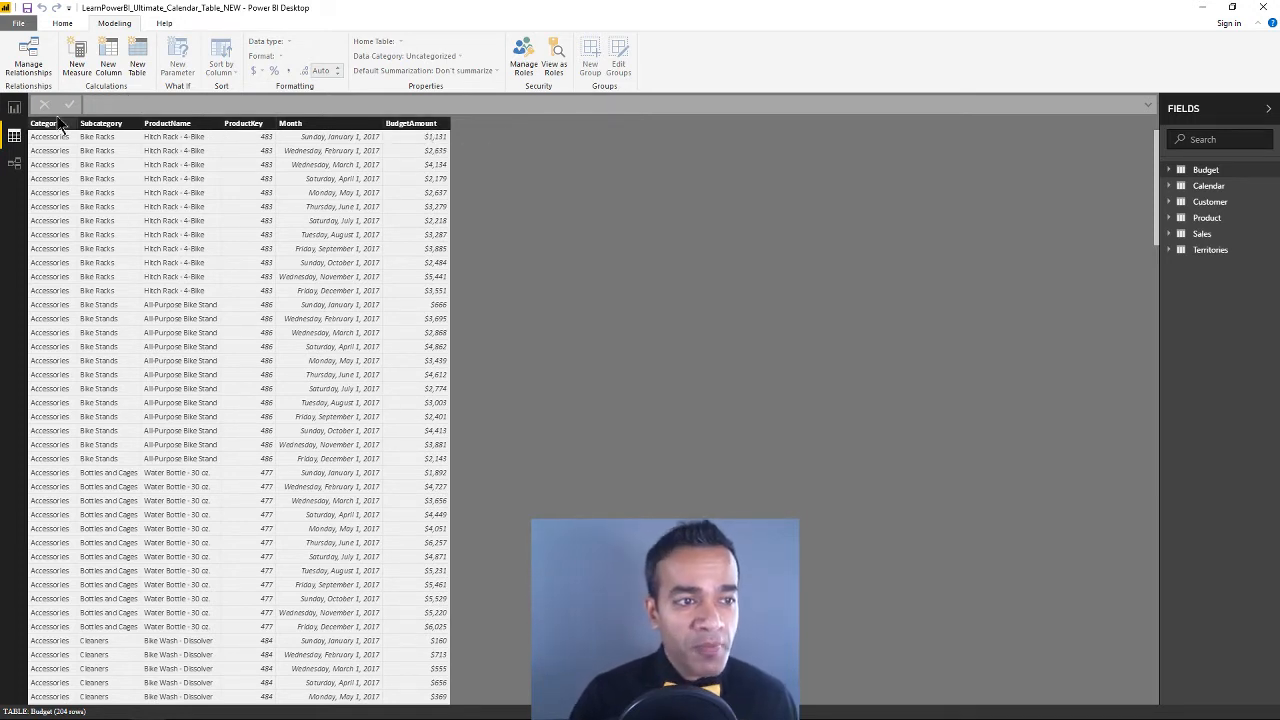
click(13, 109)
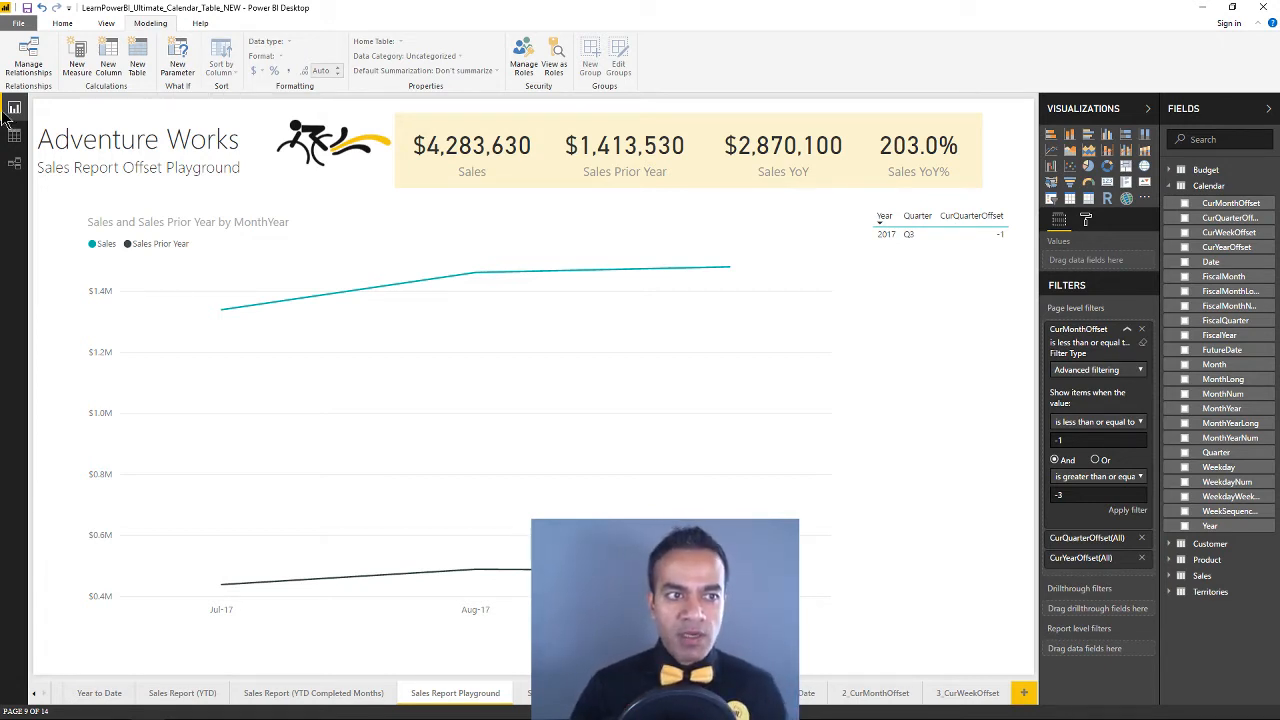
click(16, 140)
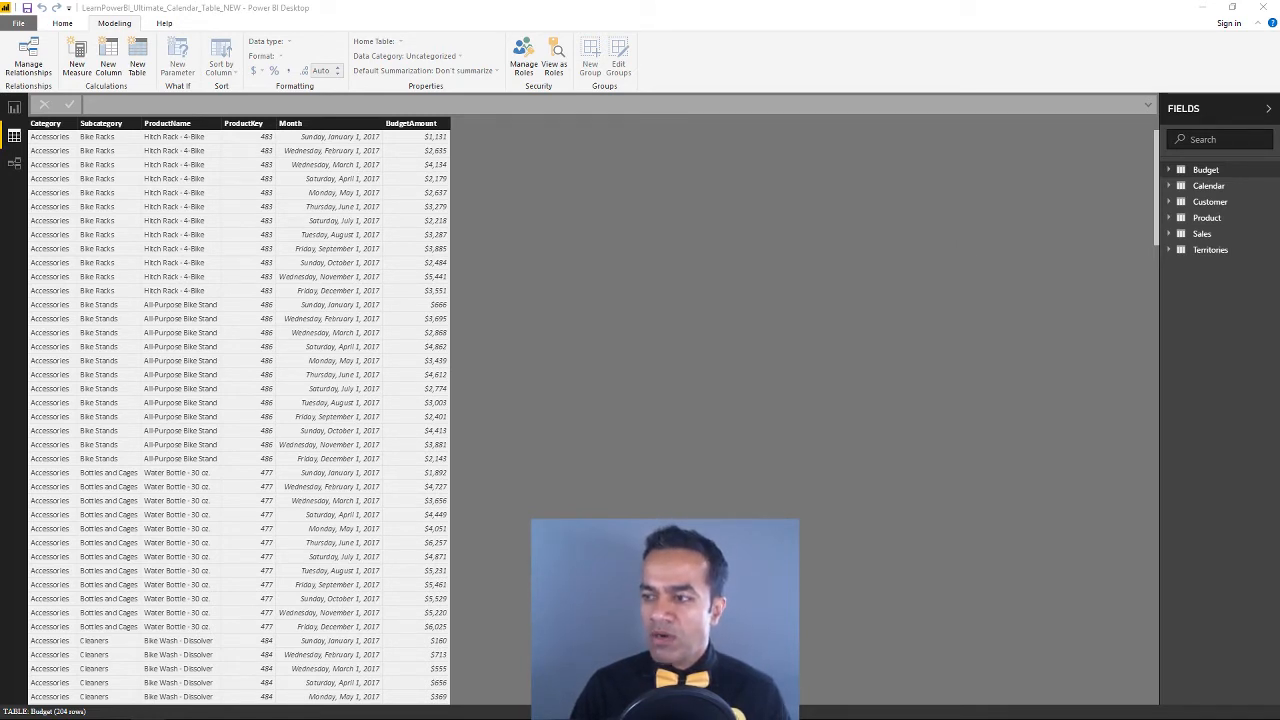
Bring the YouTube channel window onto this screen, maximize it, and open the "Power BI Tutorial for Beginners - Zero to Dashboard" playlist
drag(1279, 125, 523, 110)
double_click(523, 110)
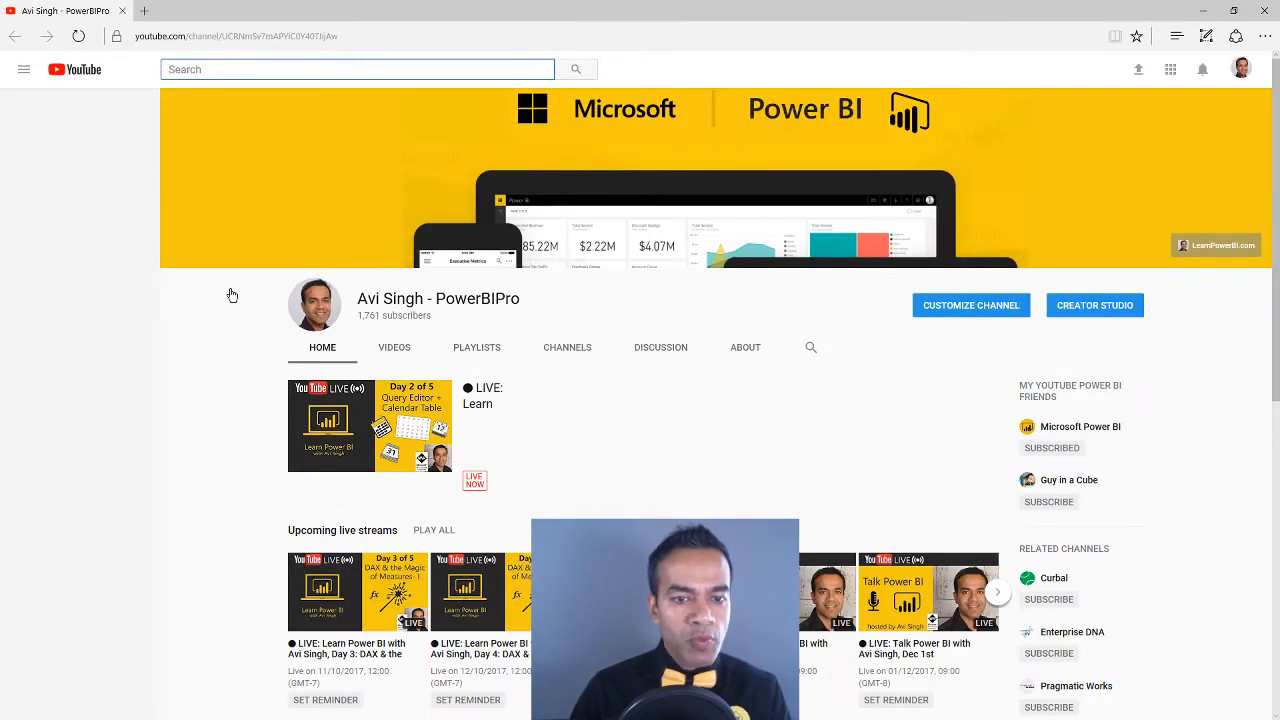
scroll(207, 418, down, 4)
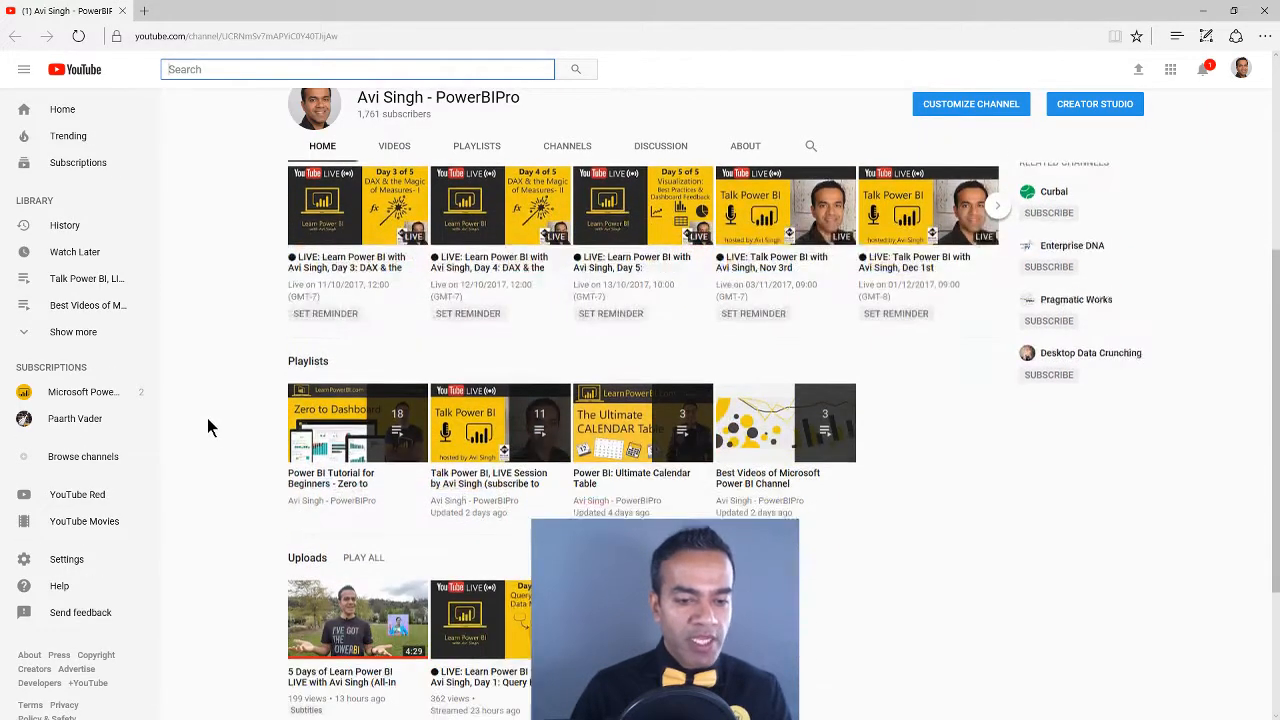
click(329, 467)
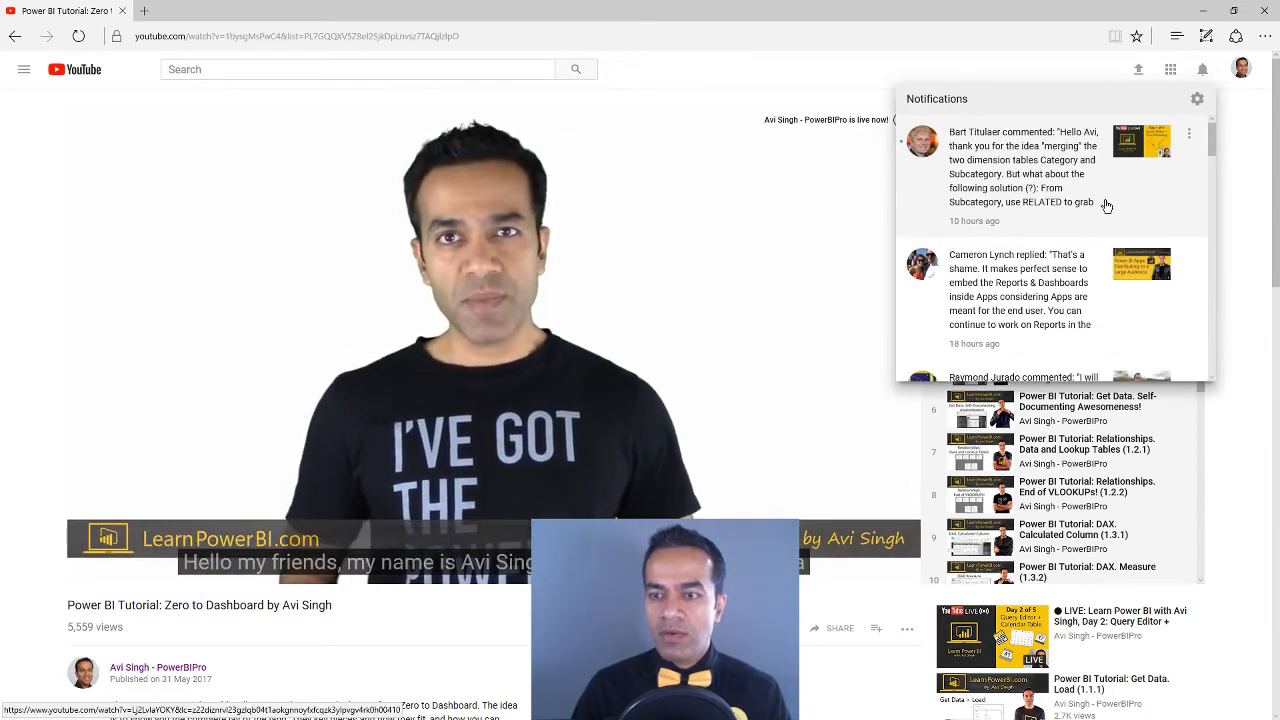
Look through the notifications for the comment about measures versus calculated columns, and open it in the video's comment section
scroll(1083, 220, down, 4)
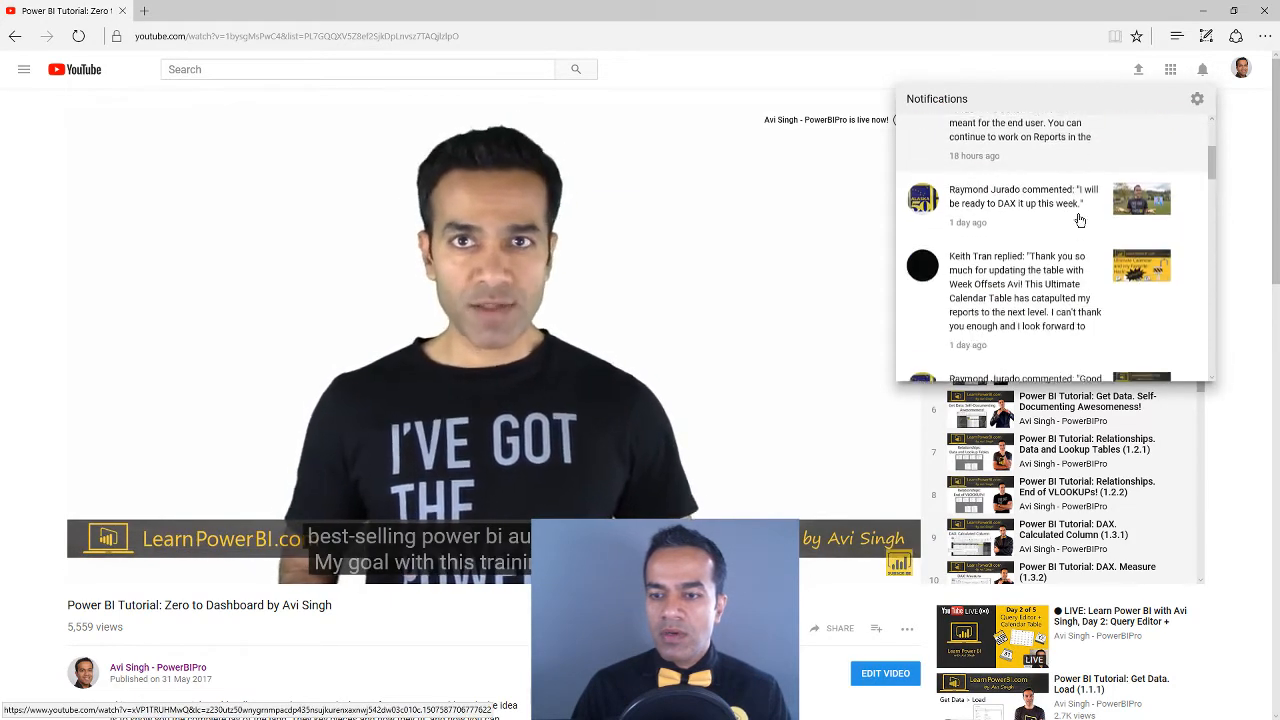
scroll(1080, 220, down, 6)
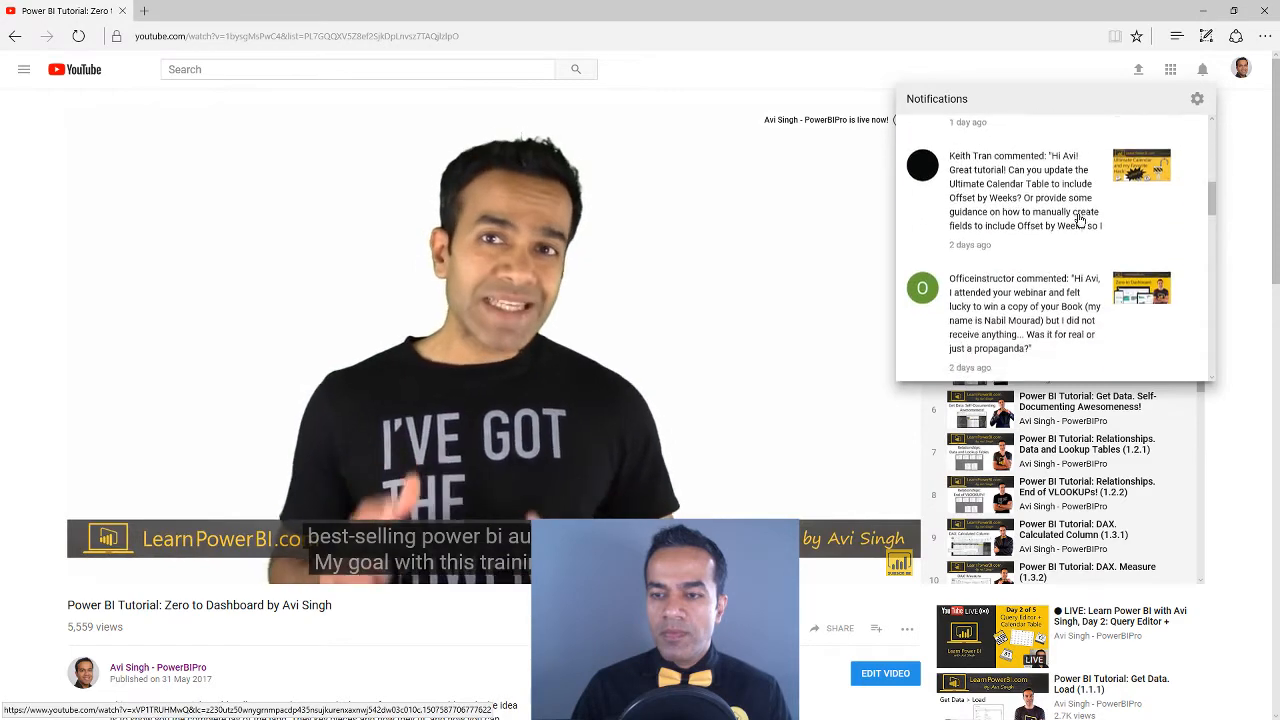
scroll(1078, 217, down, 3)
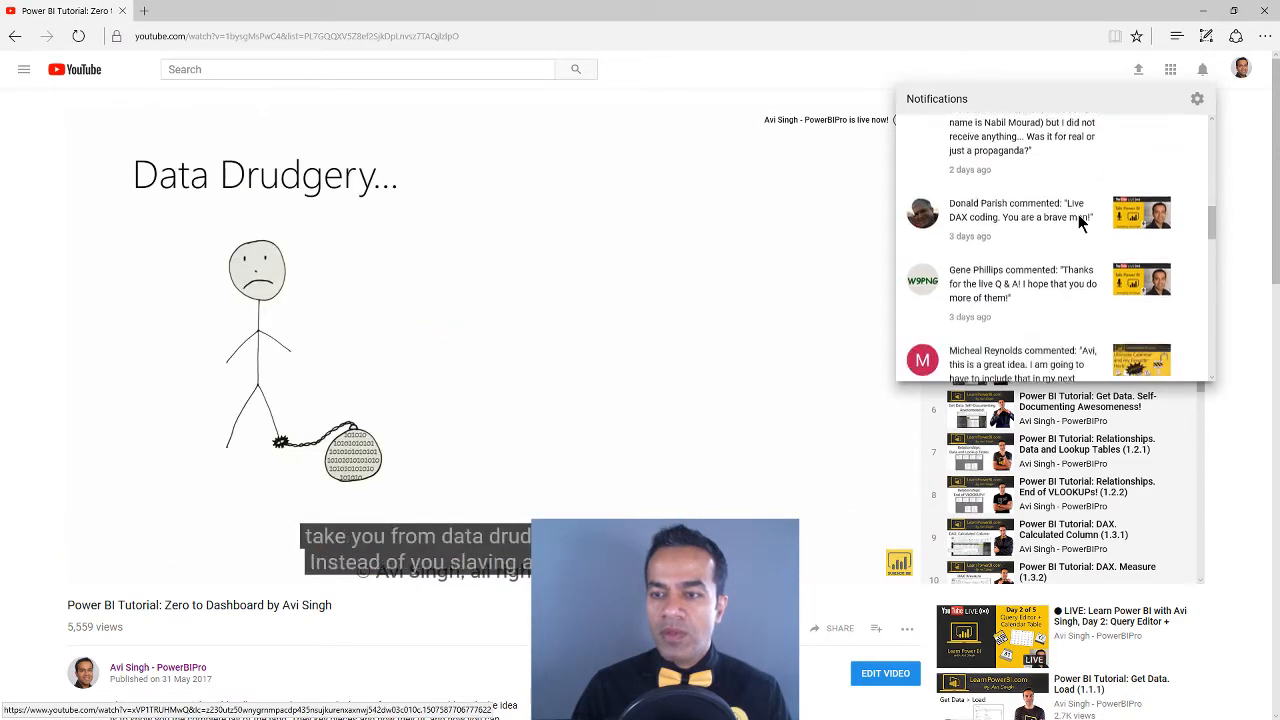
scroll(1066, 226, down, 5)
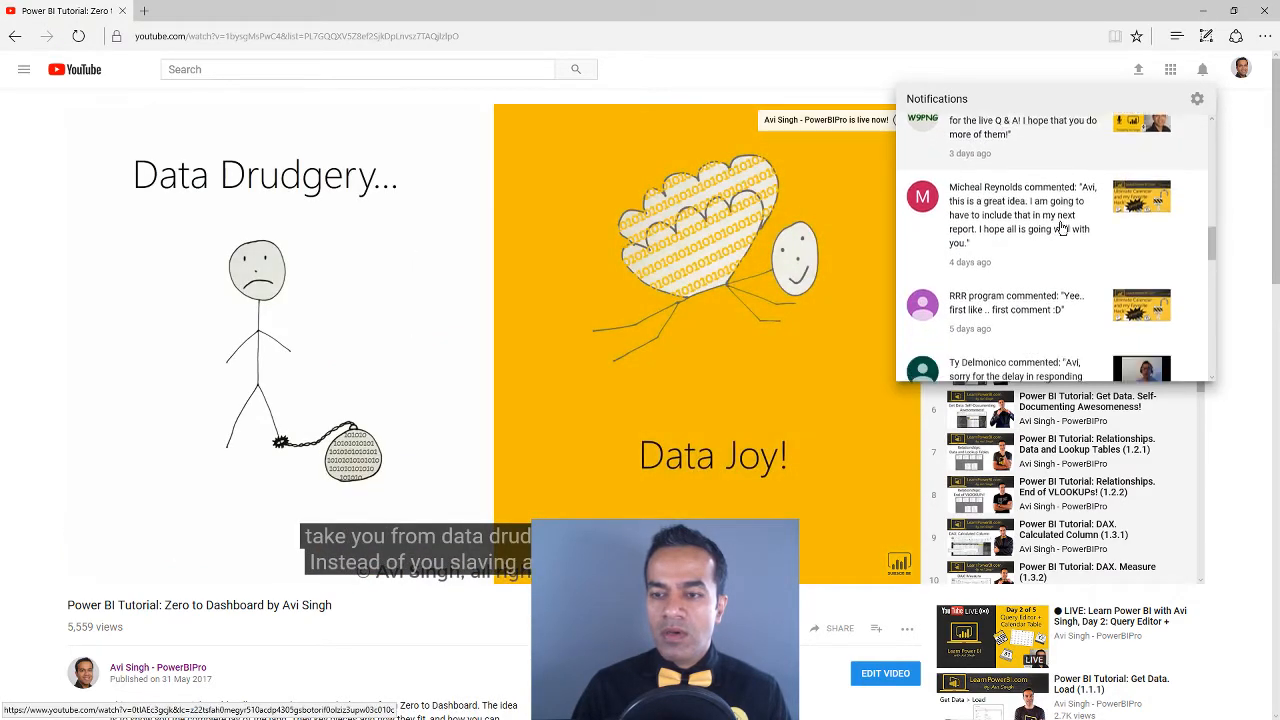
scroll(1062, 228, down, 5)
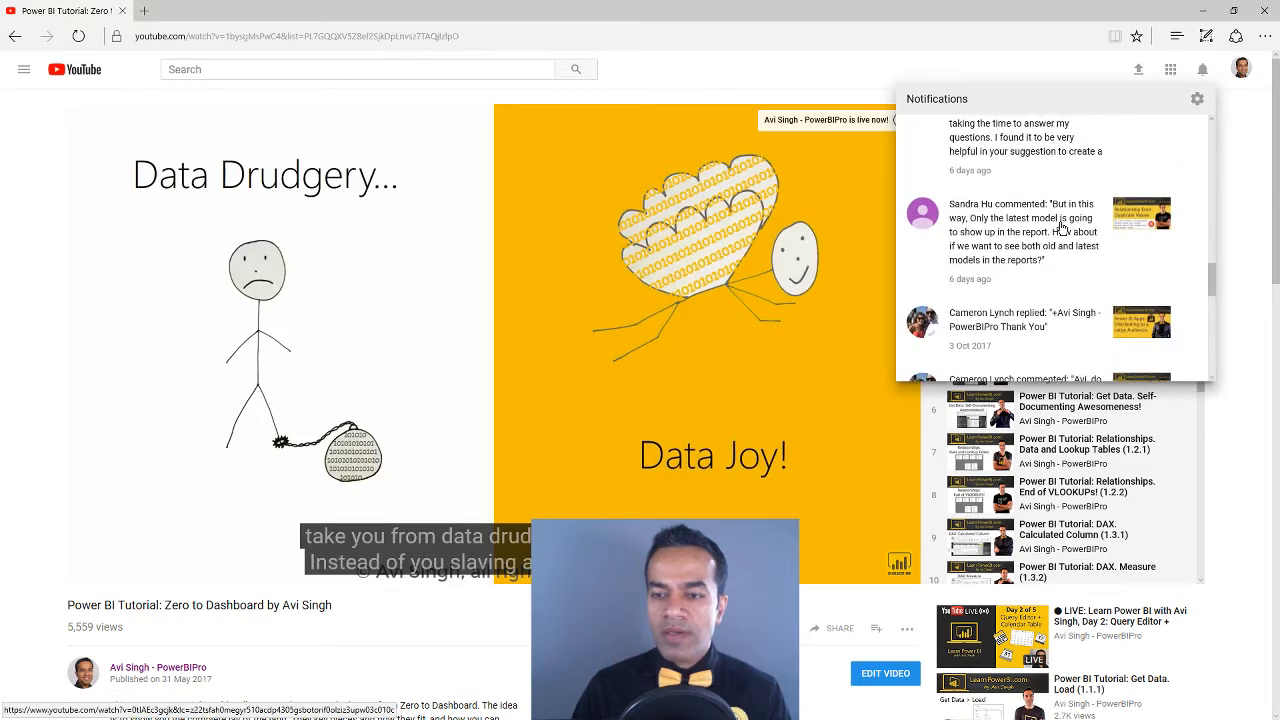
scroll(1057, 250, down, 5)
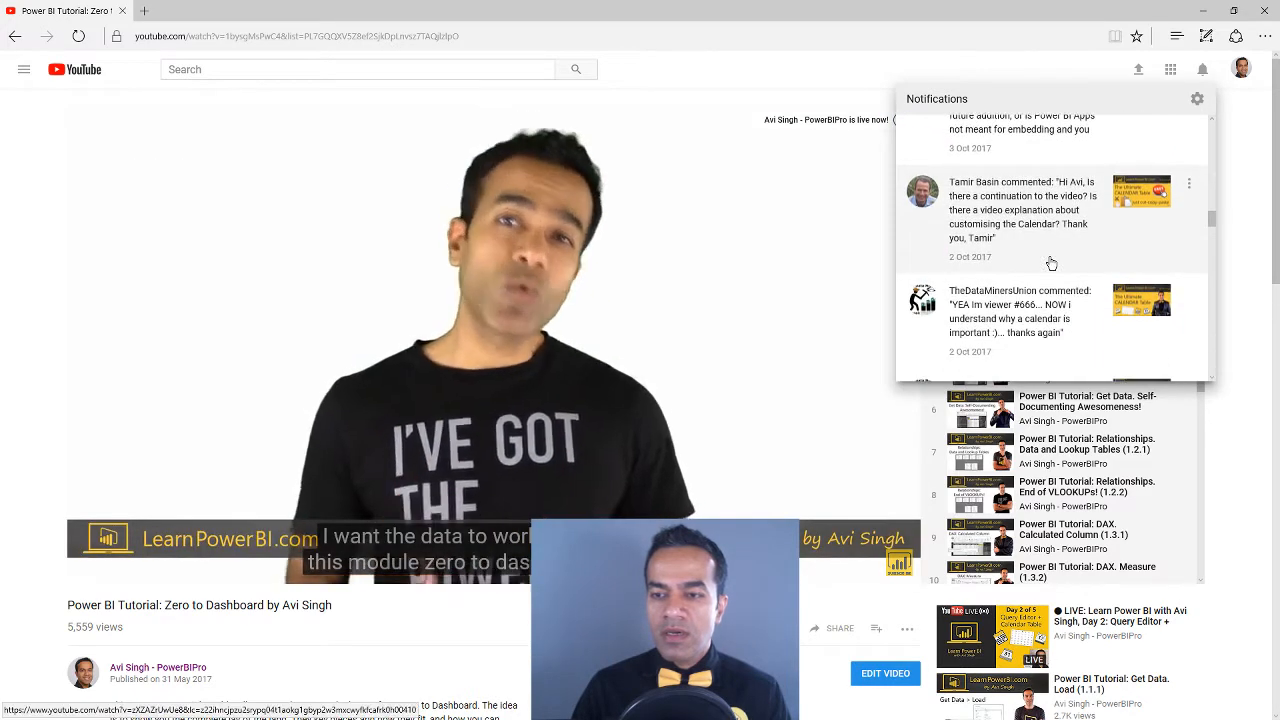
scroll(1051, 263, down, 4)
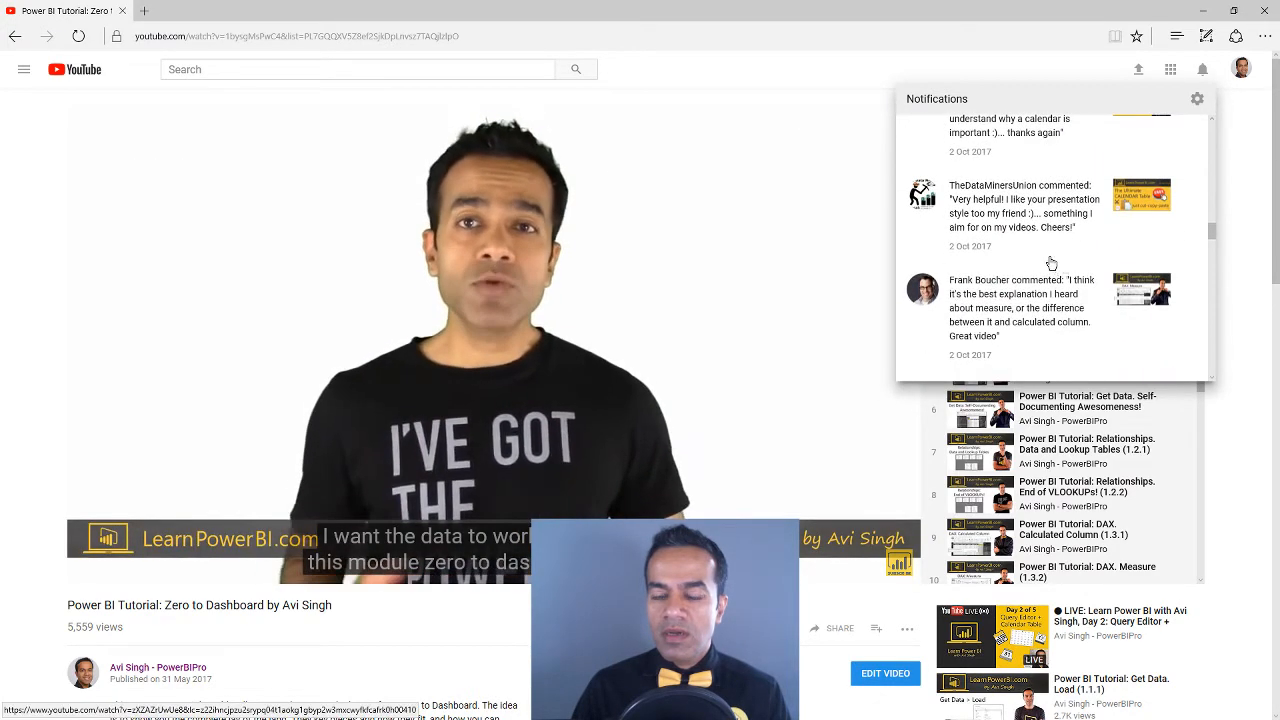
click(1051, 263)
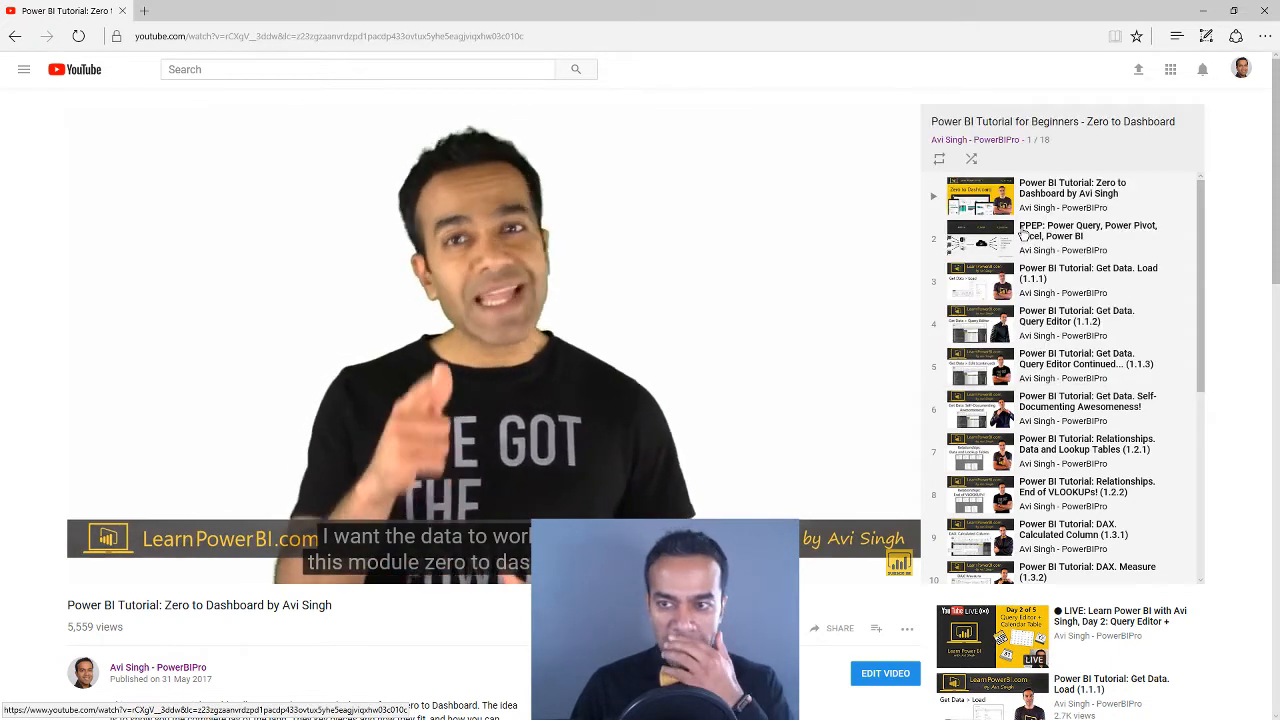
scroll(411, 328, down, 3)
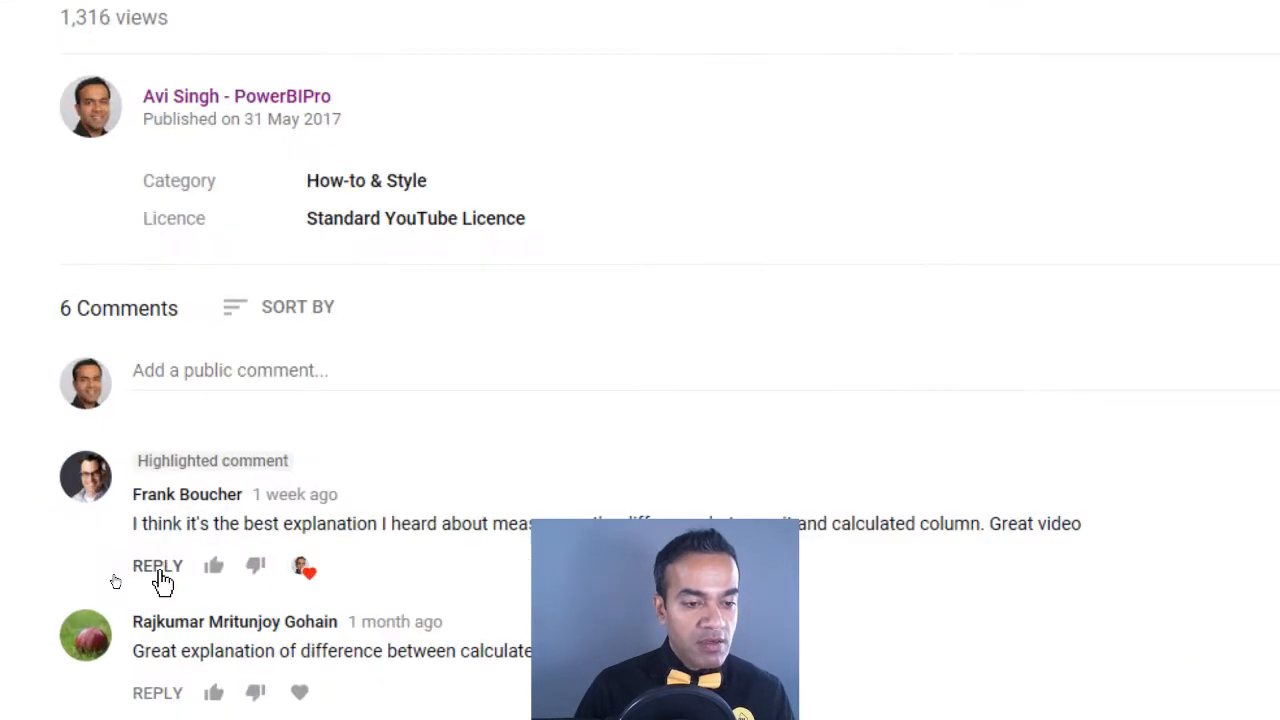
click(329, 570)
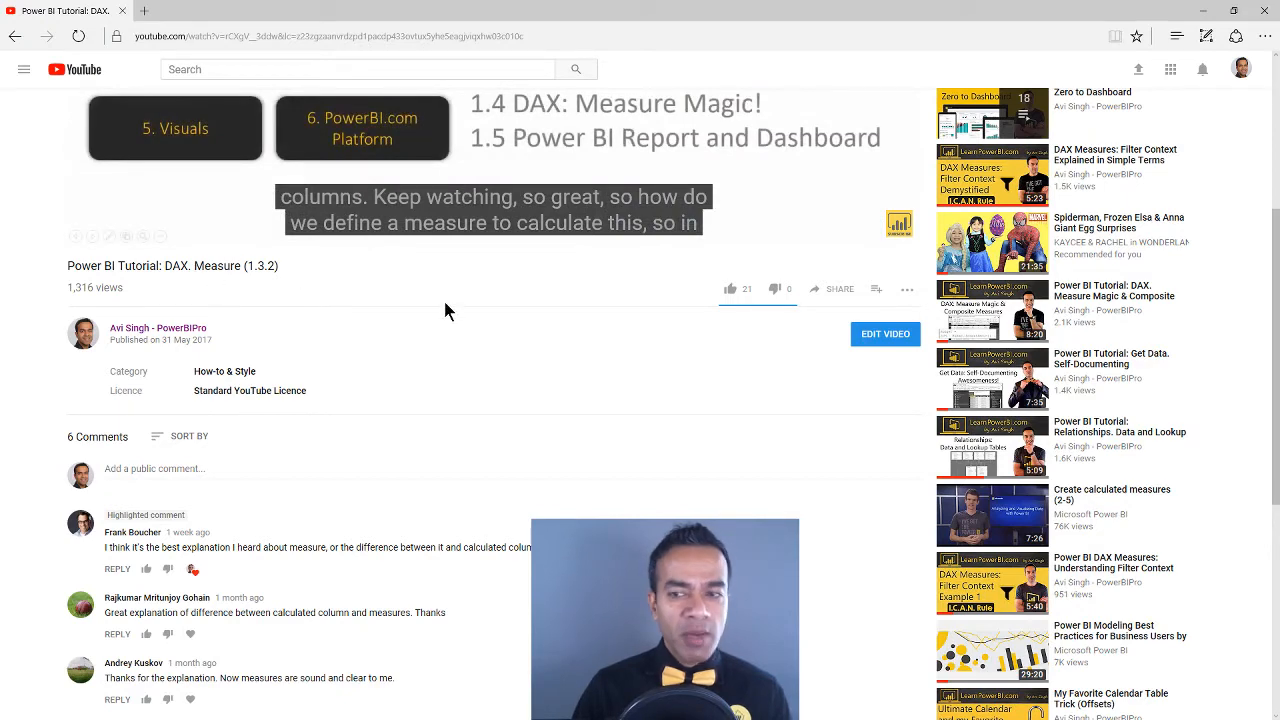
Open the PowerBIPro channel page from the video and minimize the browser to return to Power BI Desktop
scroll(445, 311, up, 3)
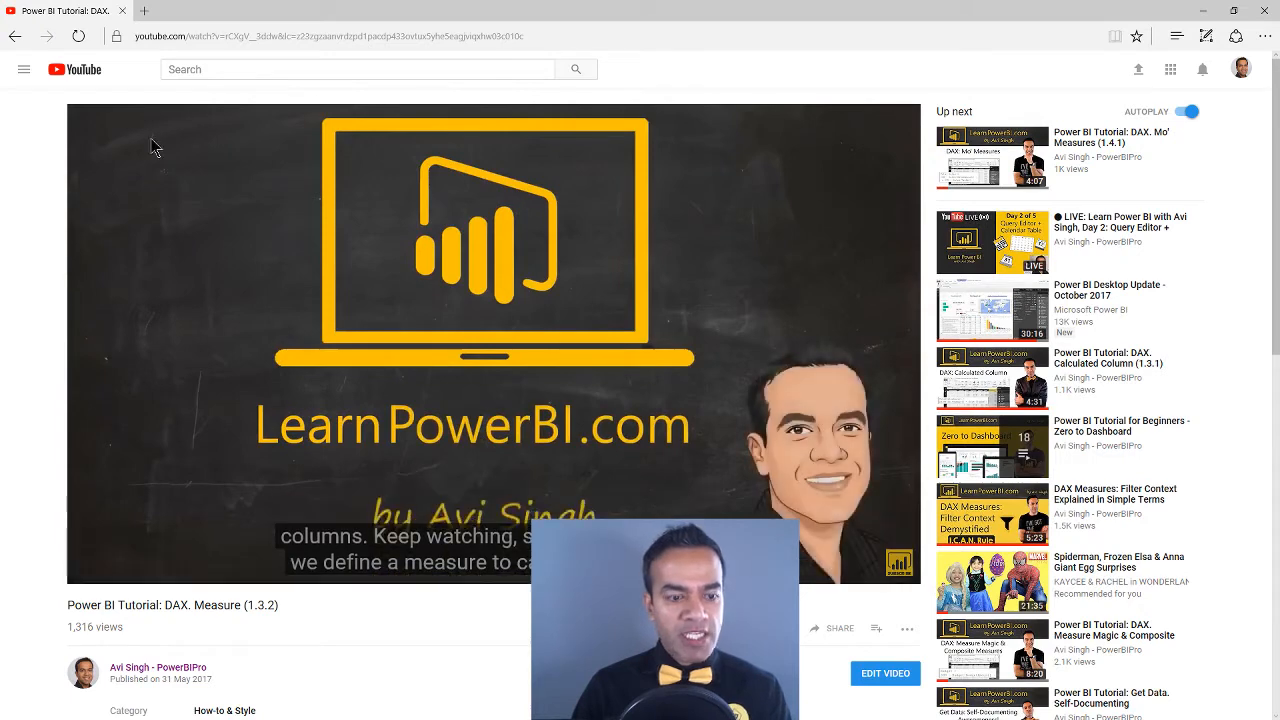
click(160, 668)
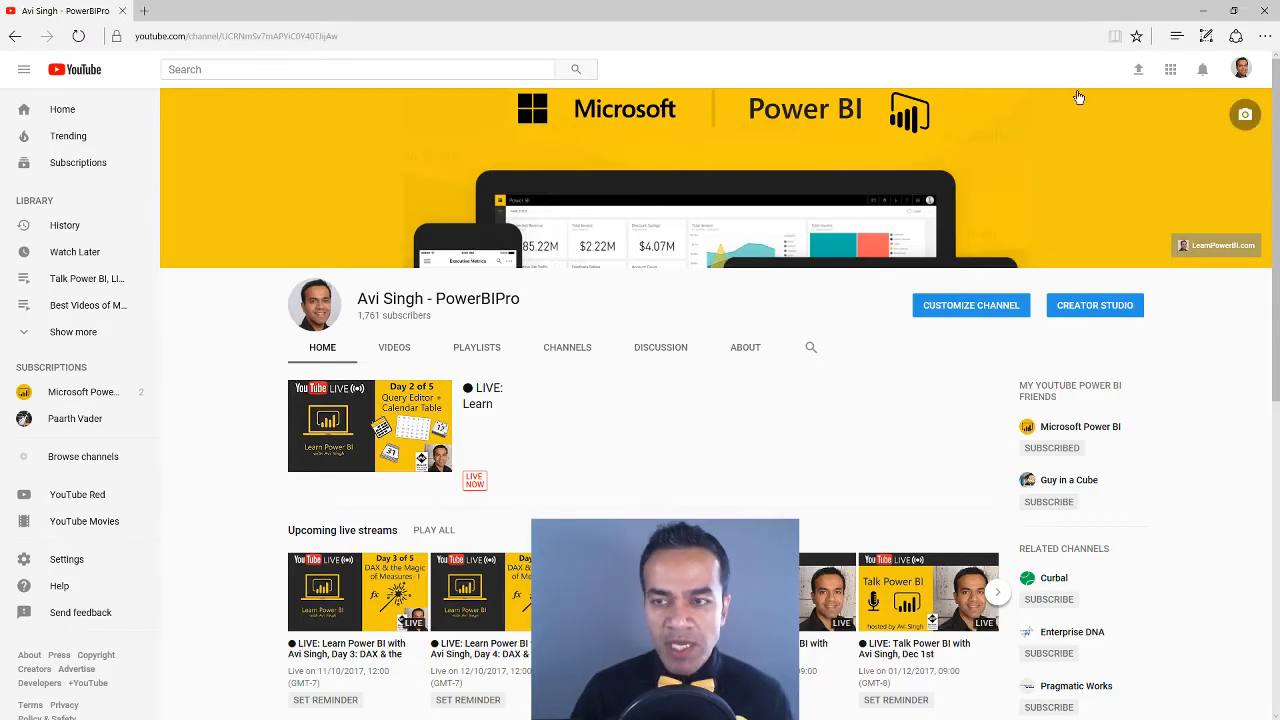
click(1203, 12)
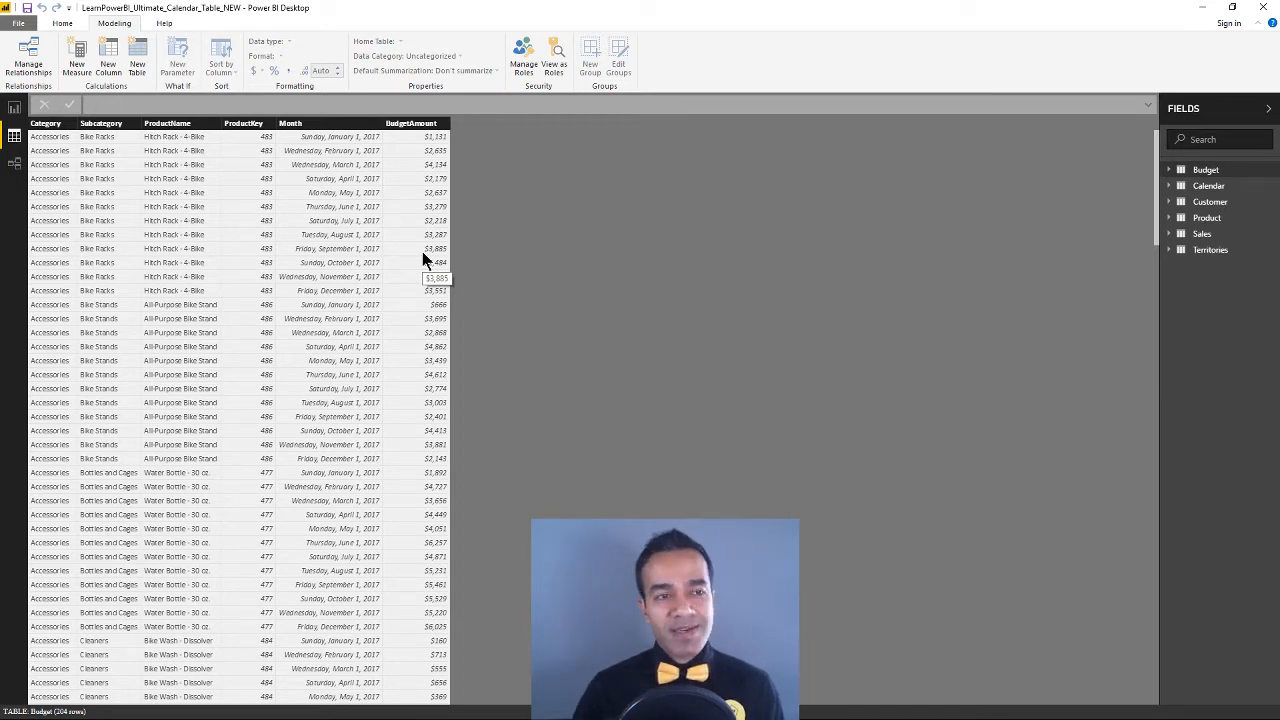
Tour the relationship diagram, the report page and the Budget table's data with the home commands shown
click(62, 24)
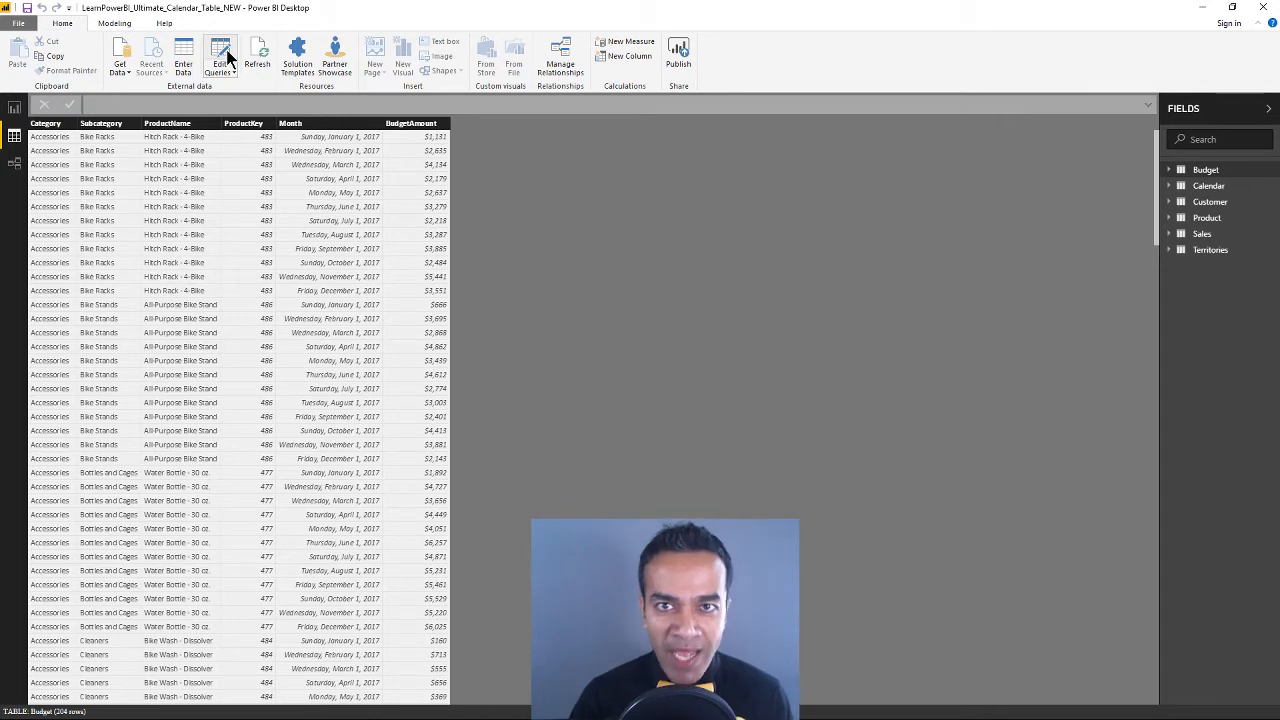
click(18, 167)
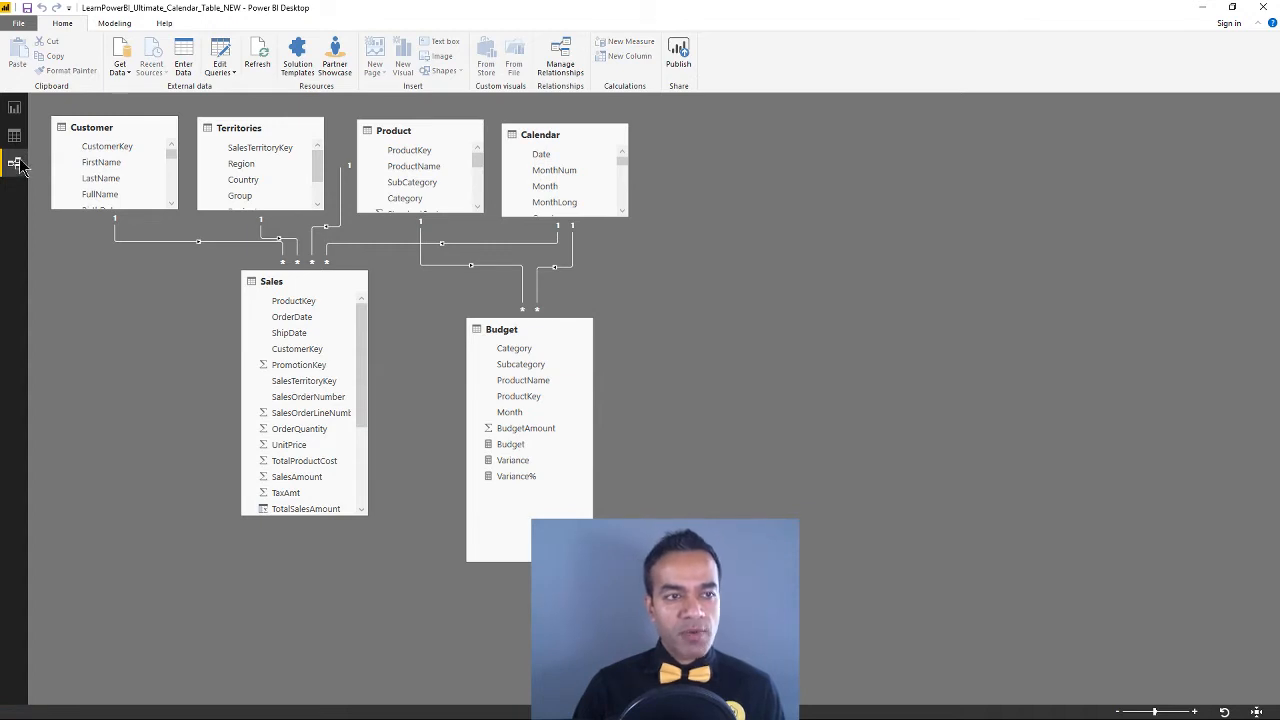
click(15, 136)
click(18, 108)
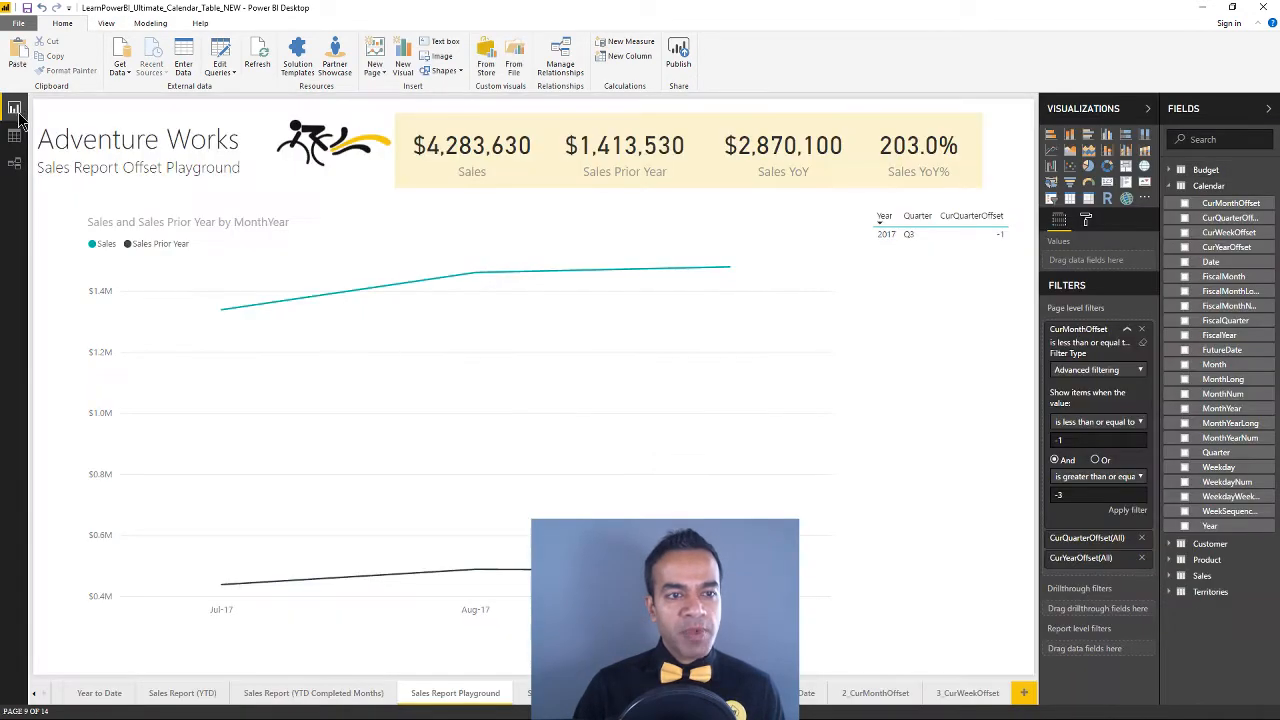
click(15, 137)
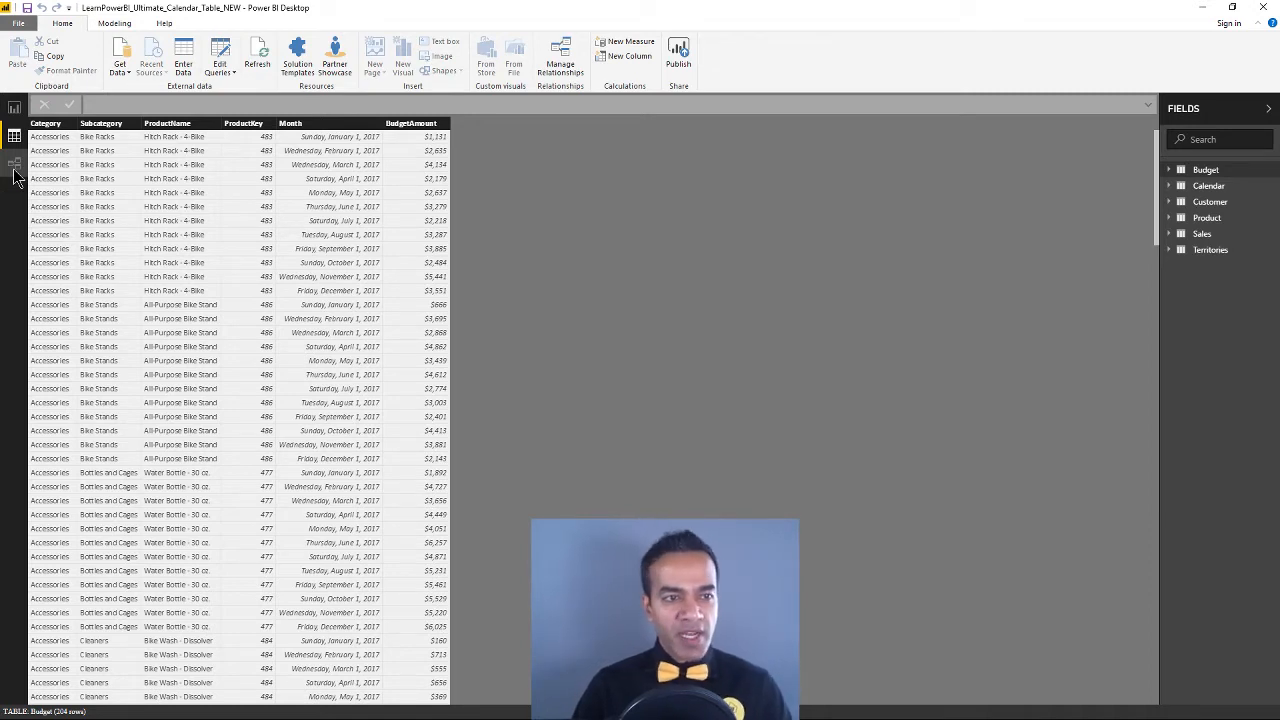
Open the Query Editor, view the Query Dependencies diagram, close it and minimize the editor to return to the data view
click(220, 52)
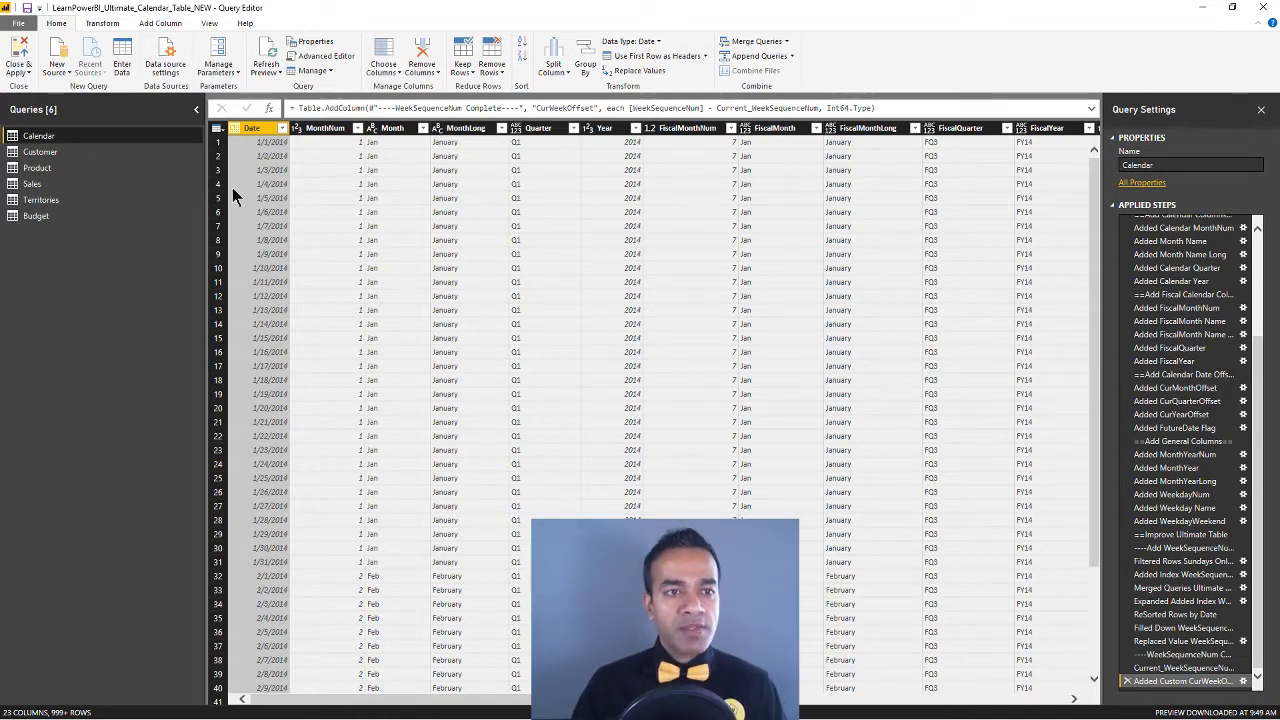
click(211, 22)
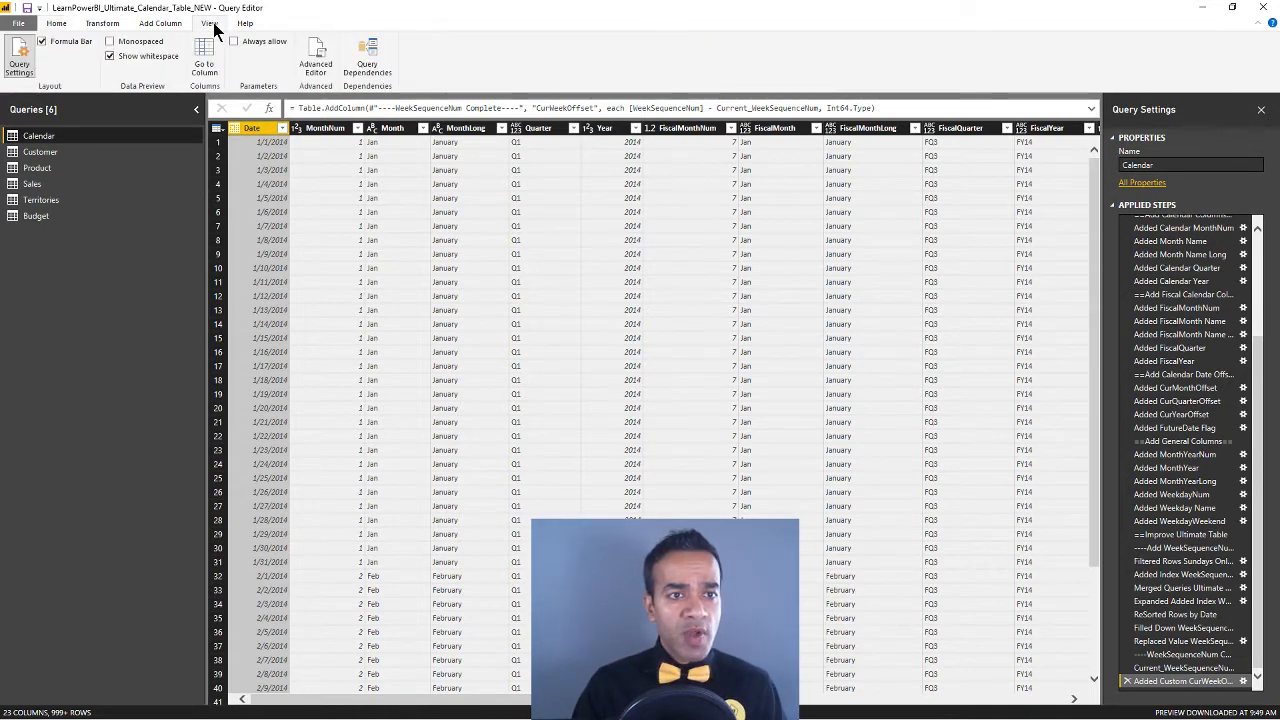
click(378, 74)
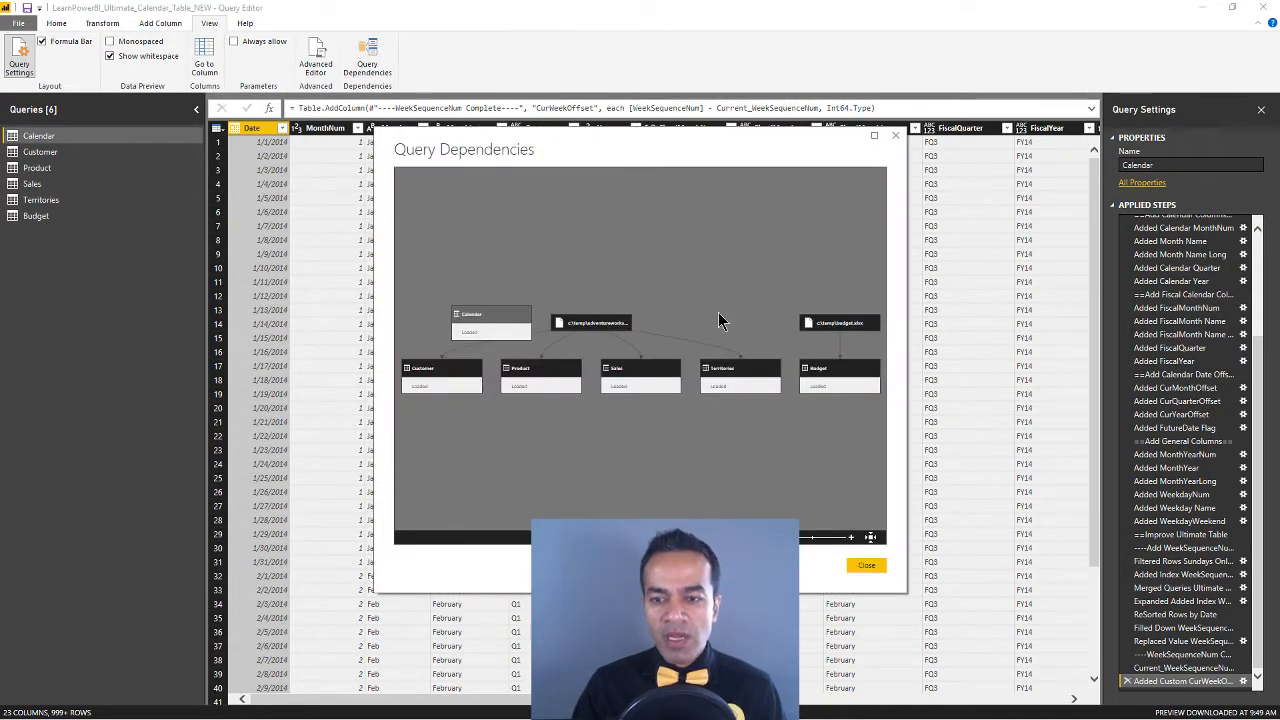
click(866, 565)
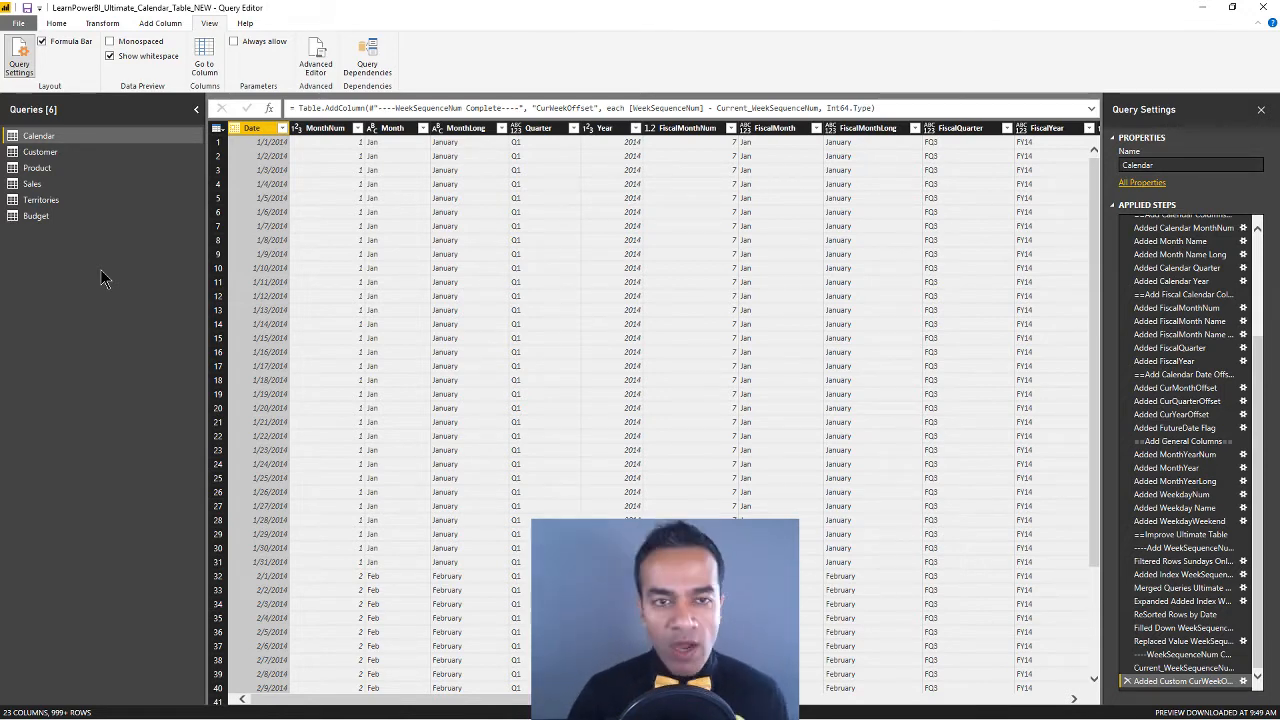
click(1203, 8)
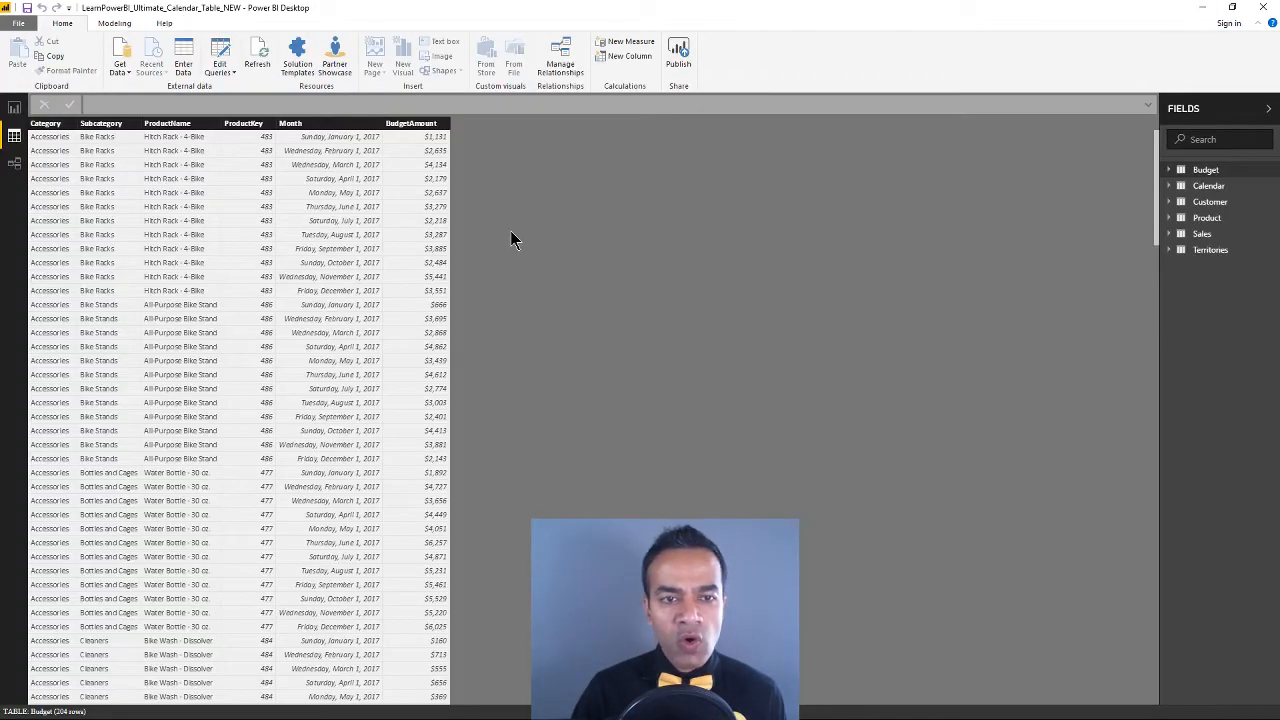
Reopen the Query Editor, widen the Query Settings pane, collapse the Queries pane and bring the Calendar query's last columns into view
click(225, 58)
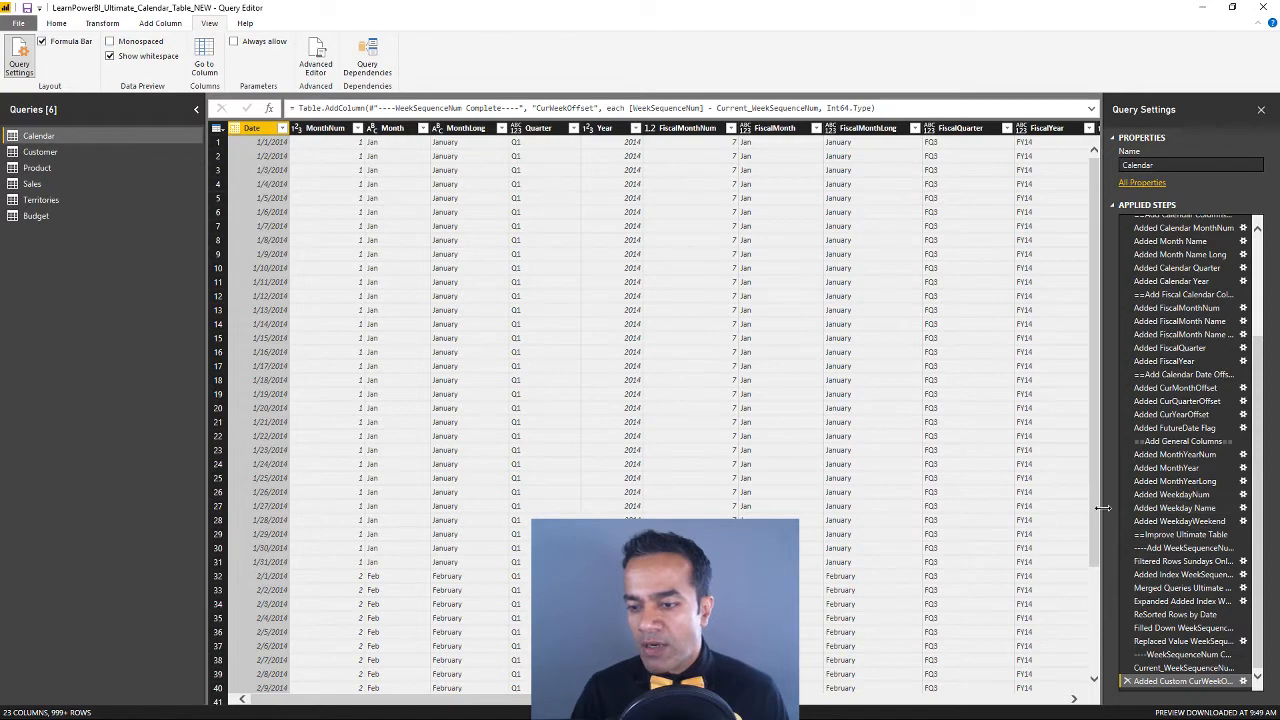
drag(1102, 508, 1012, 508)
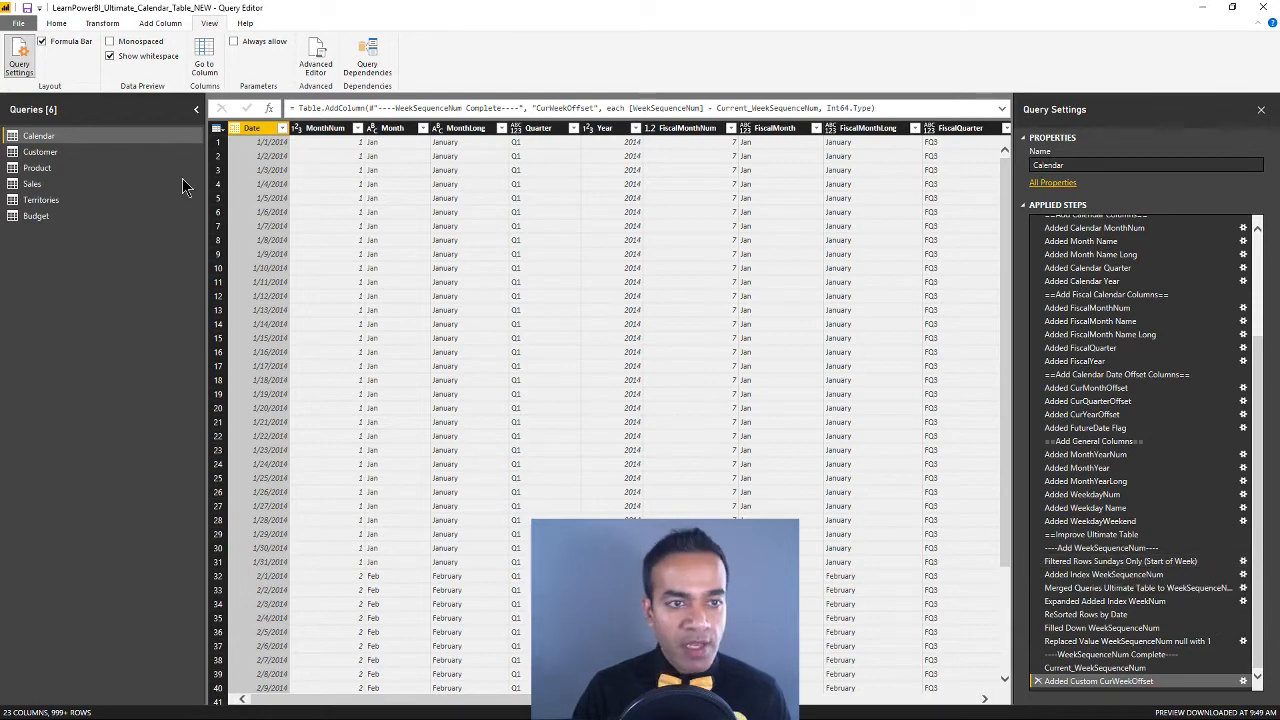
click(197, 109)
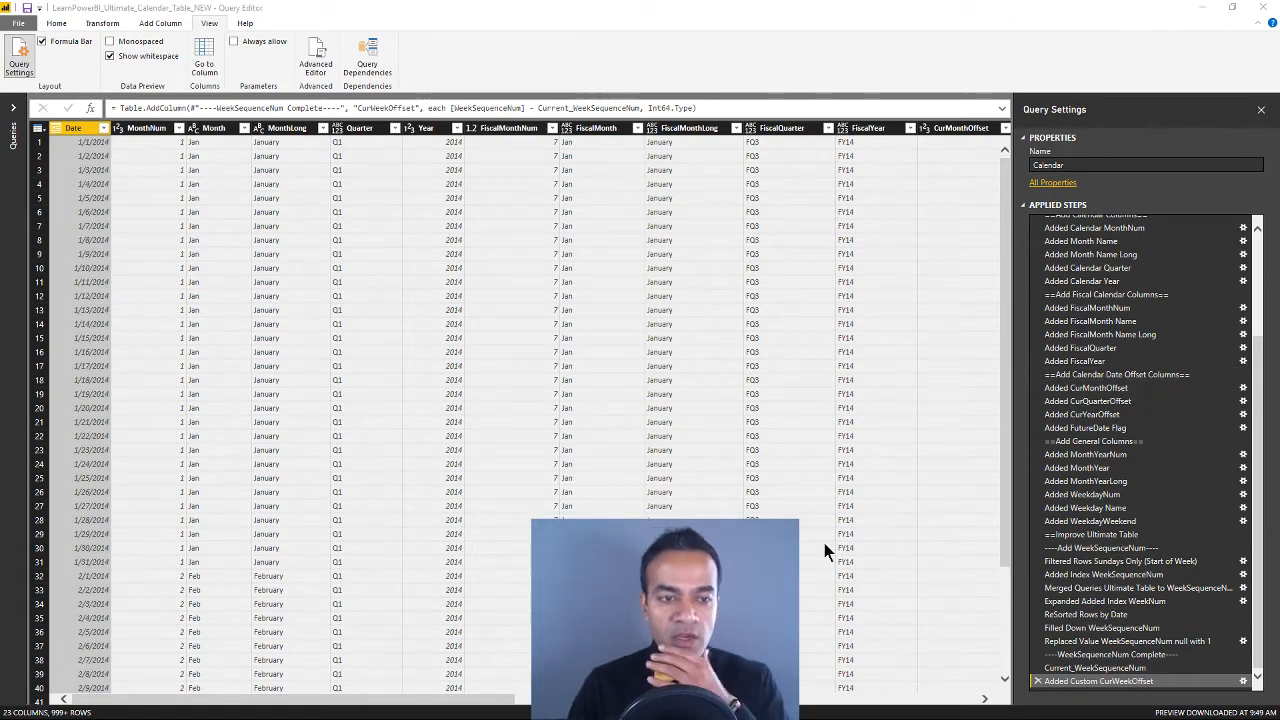
click(958, 700)
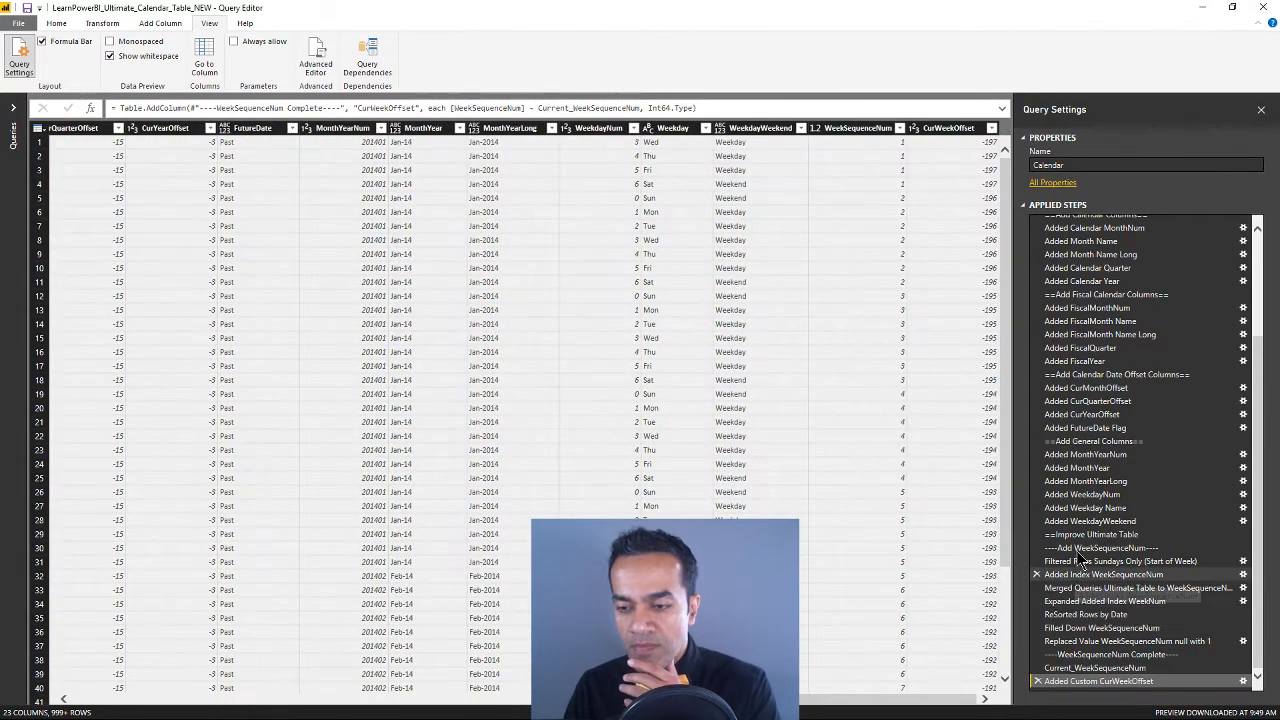
Select the "==Improve Ultimate Table" applied step, expand the Queries pane and review the Calendar query's applied steps from StartDate downward
click(1081, 538)
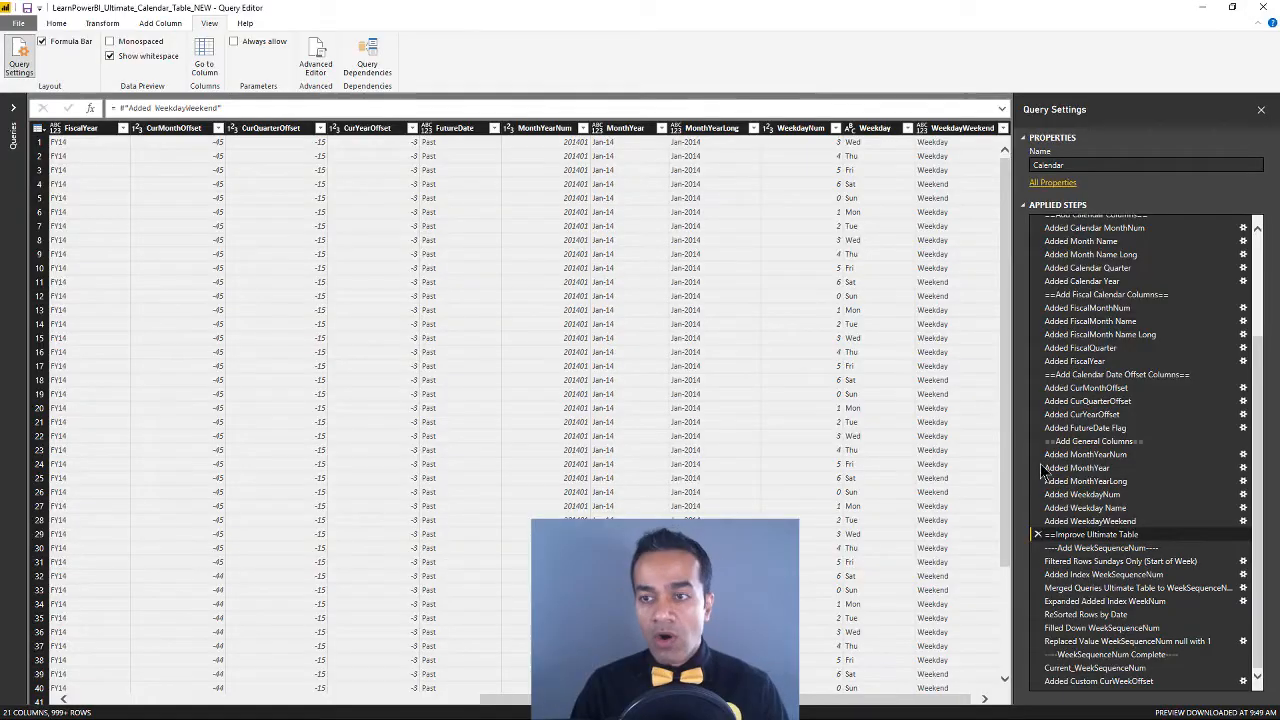
scroll(1200, 370, up, 4)
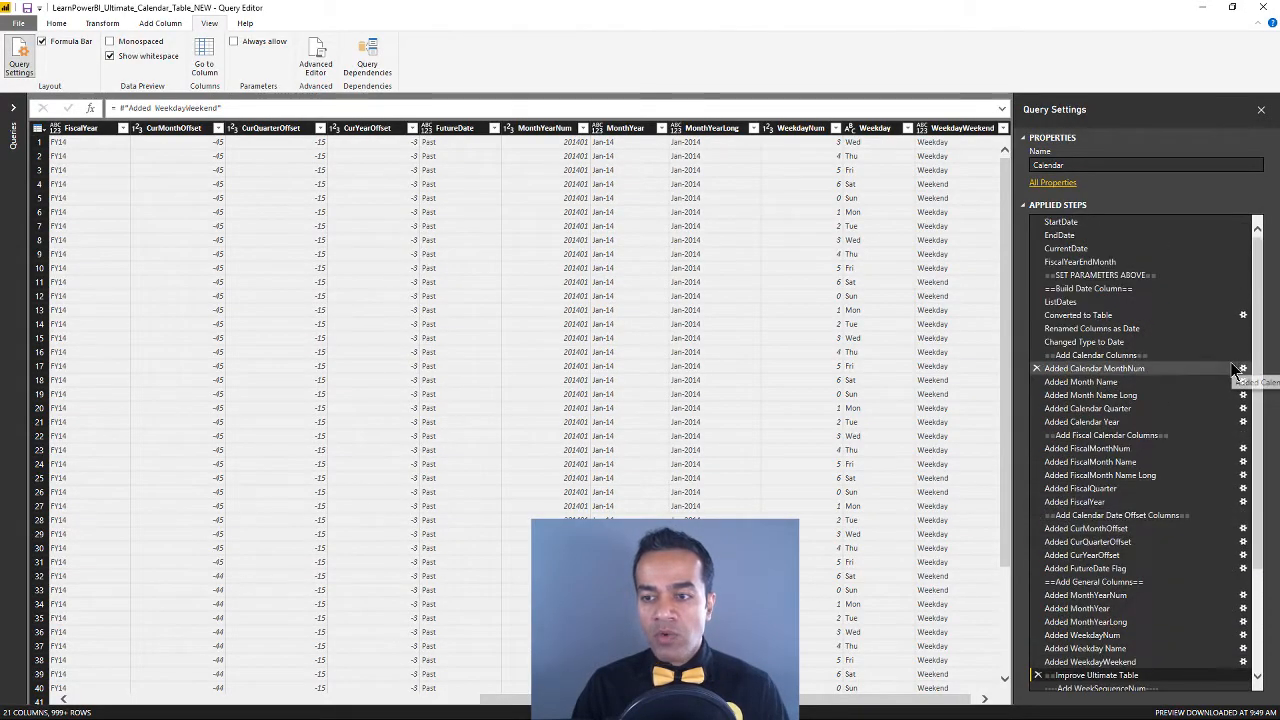
scroll(1120, 500, down, 3)
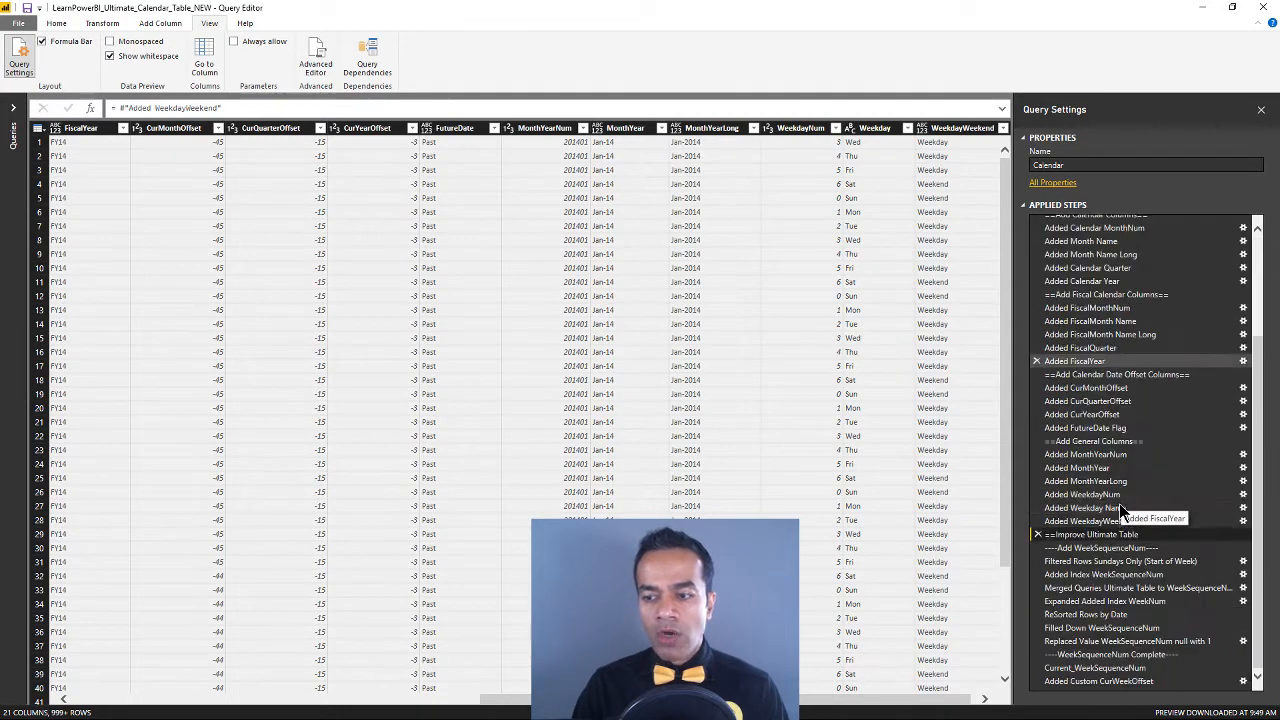
click(14, 118)
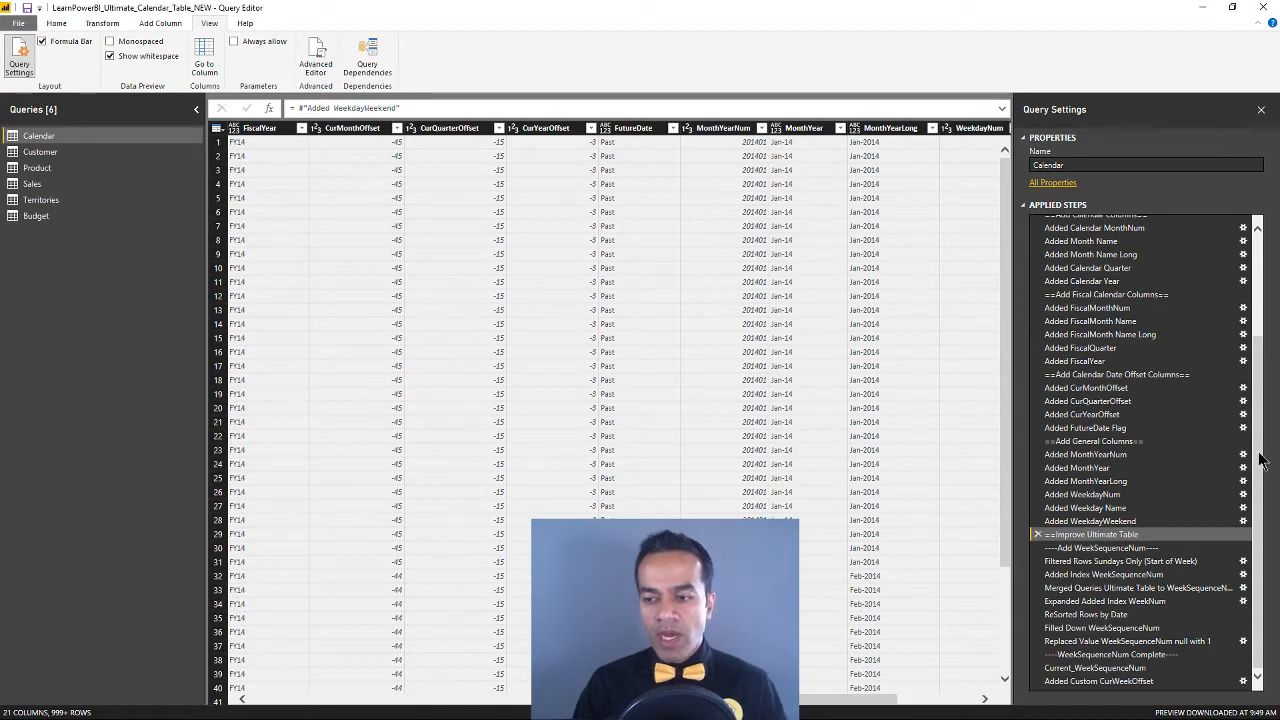
drag(1263, 474, 1262, 362)
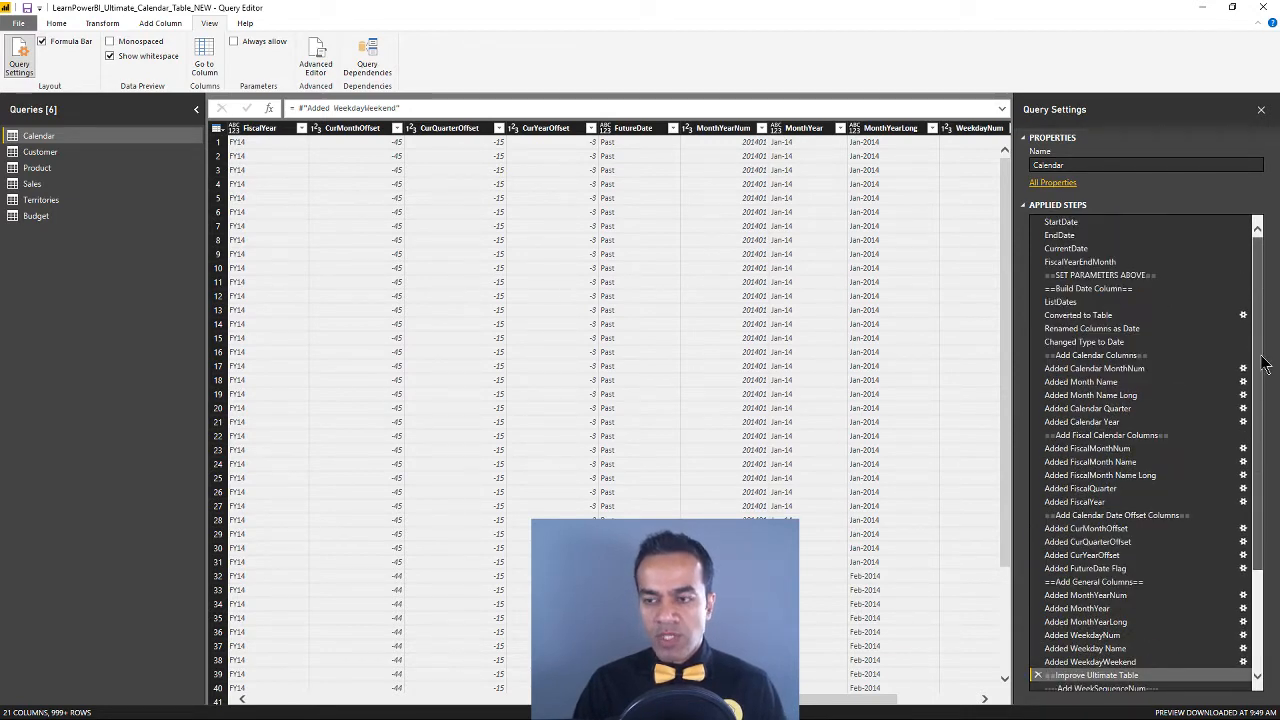
scroll(1262, 362, down, 4)
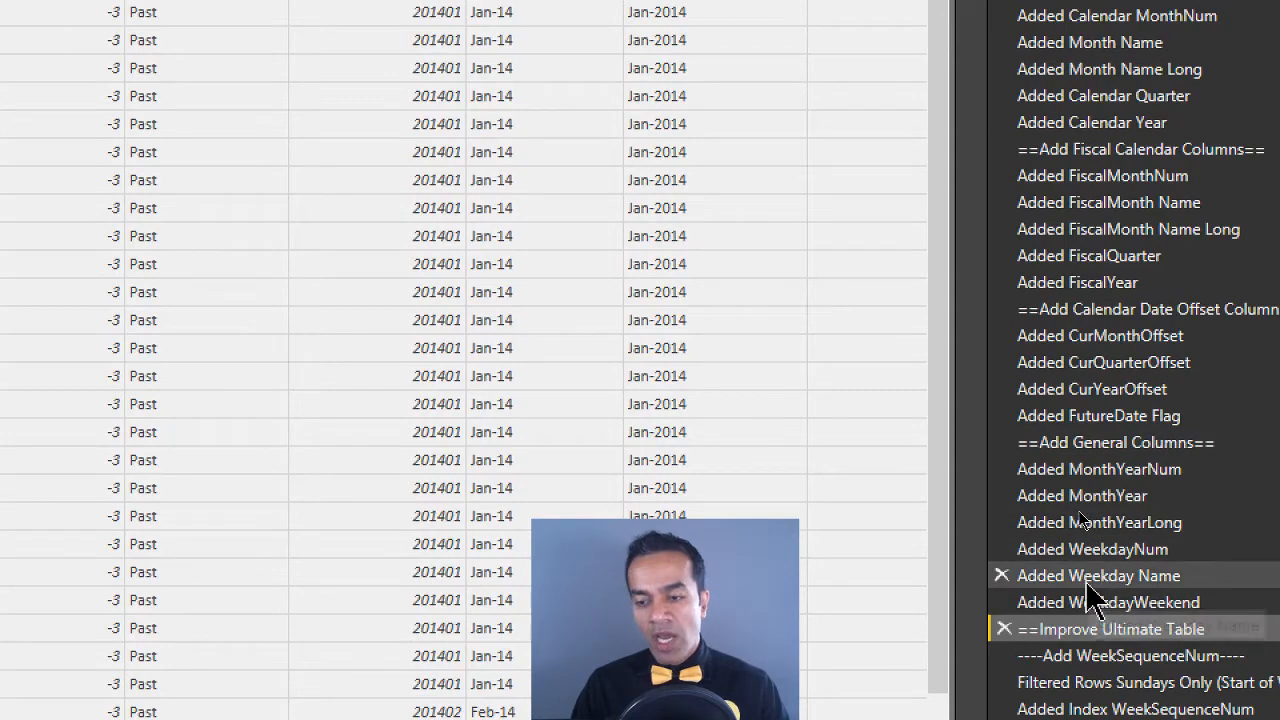
Show the options available for the Added Weekday Name step, dismiss them and select the "----Add WeekSequenceNum----" step
right_click(1087, 582)
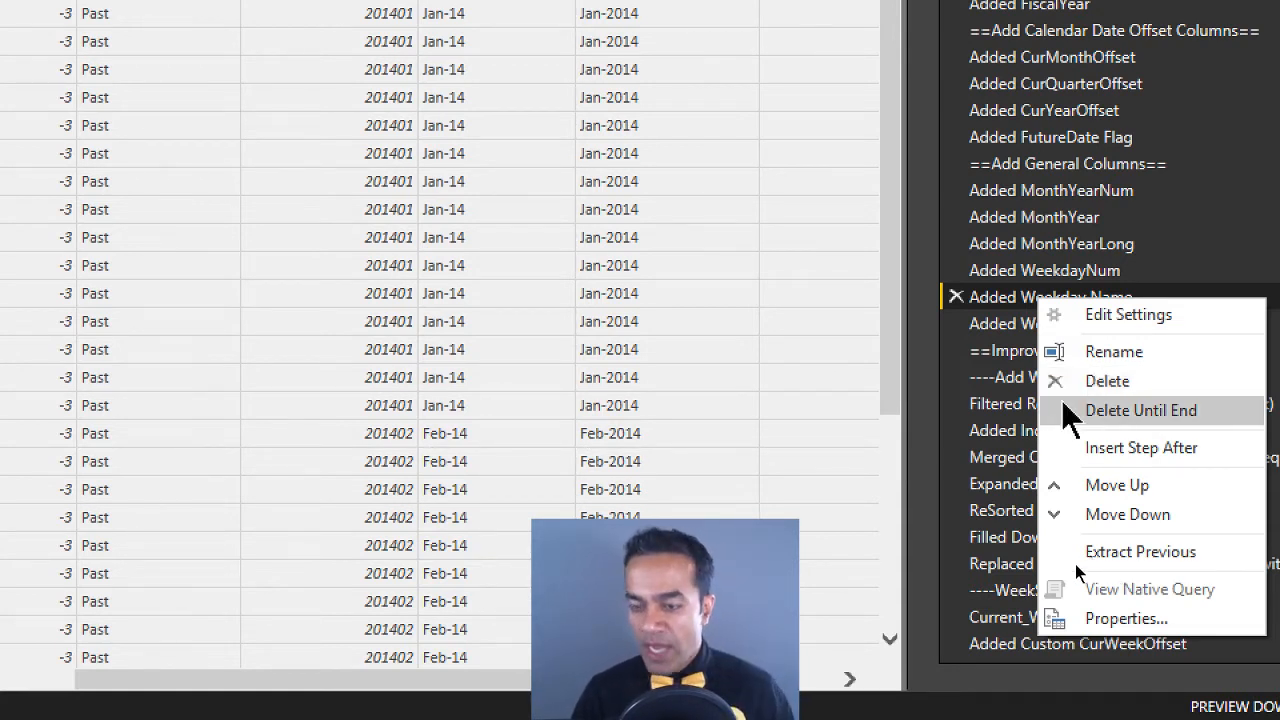
click(1005, 430)
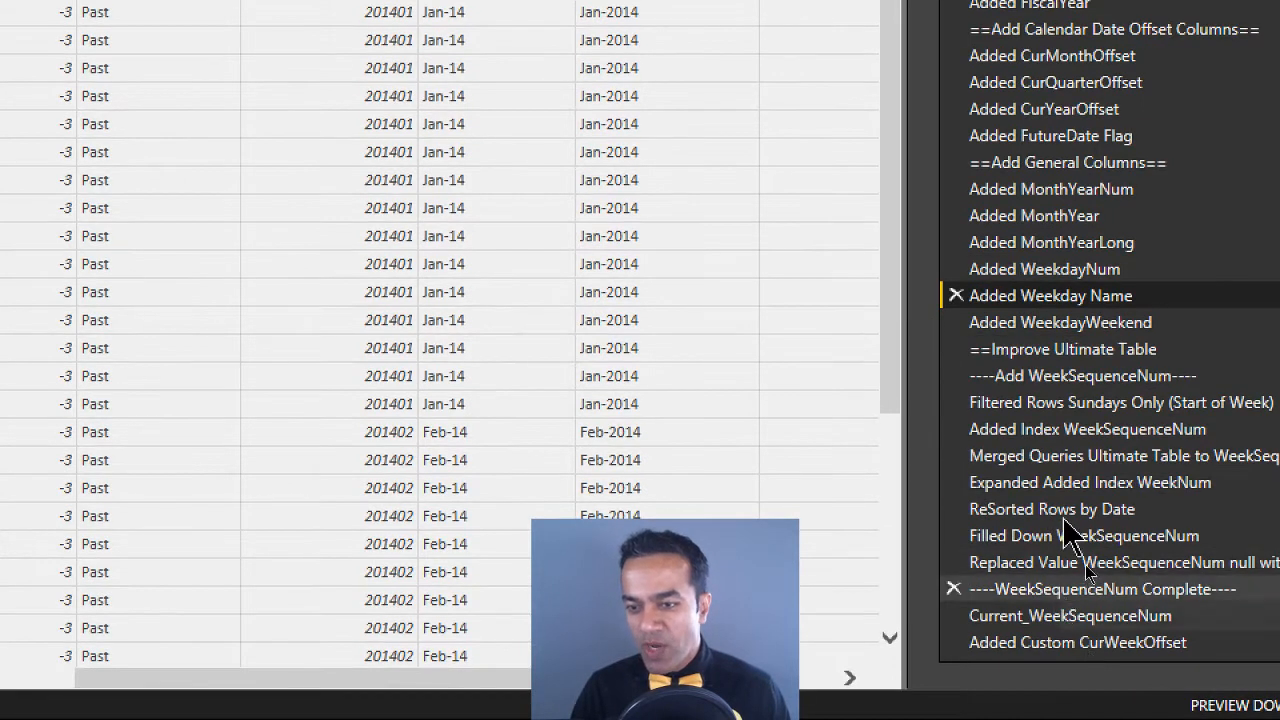
click(1042, 382)
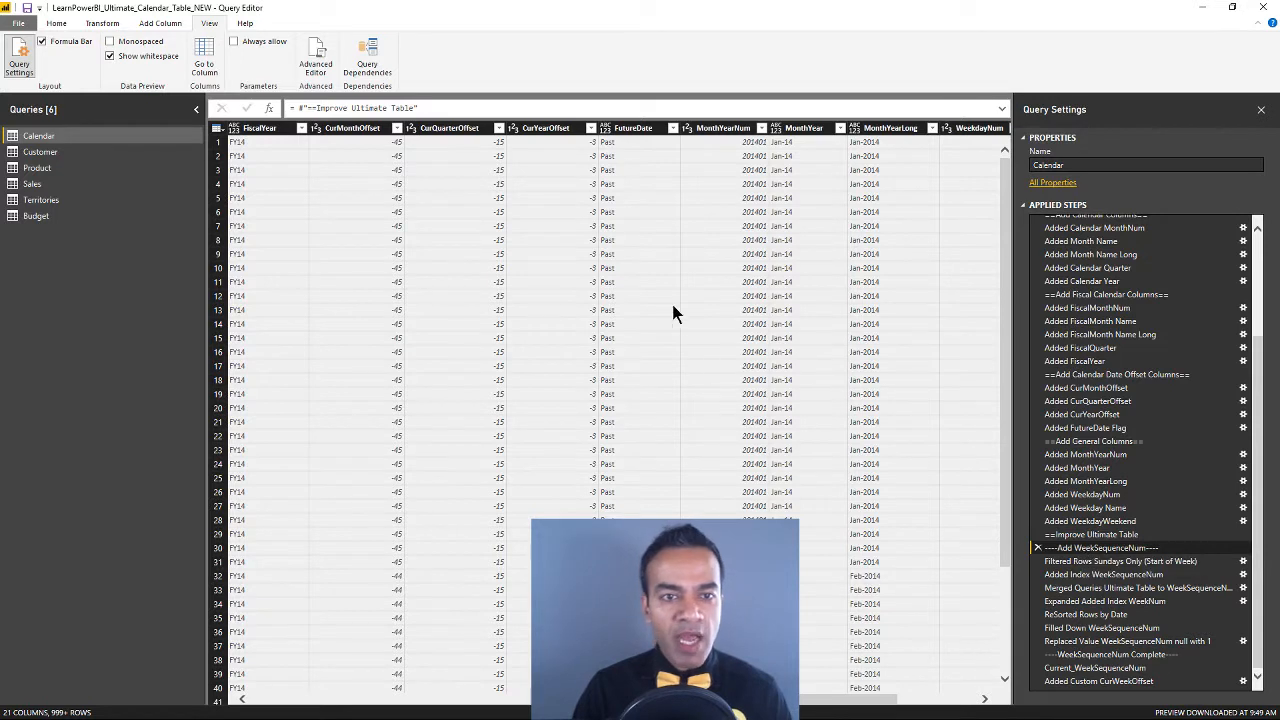
Collapse the Queries pane and compare the data at "Filtered Rows Sundays Only (Start of Week)" with the "----Add WeekSequenceNum----" step before it
click(196, 112)
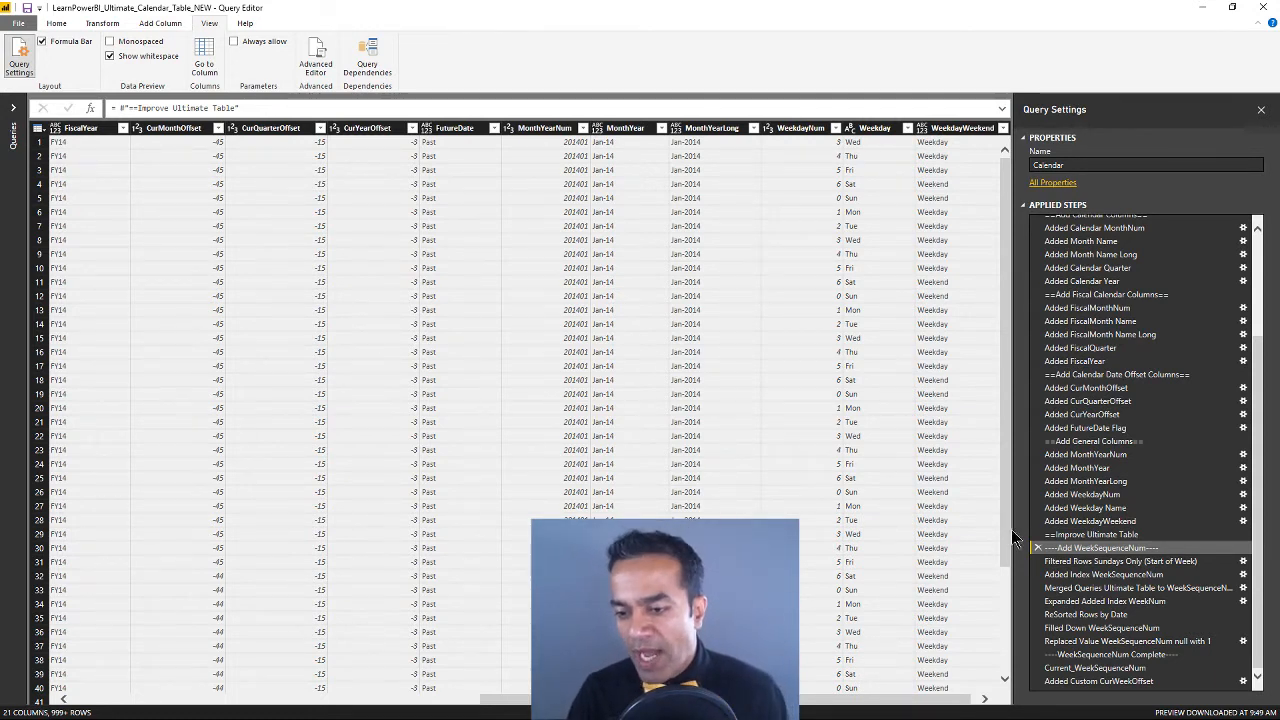
click(1100, 561)
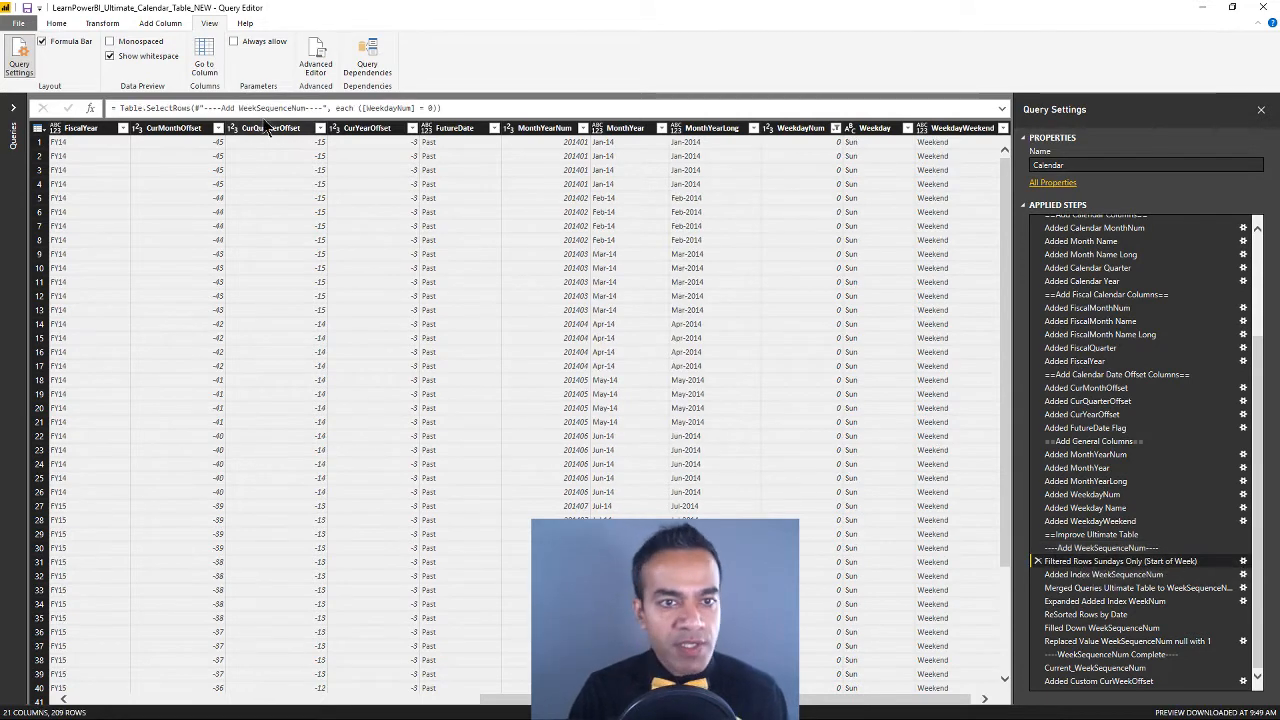
click(1100, 548)
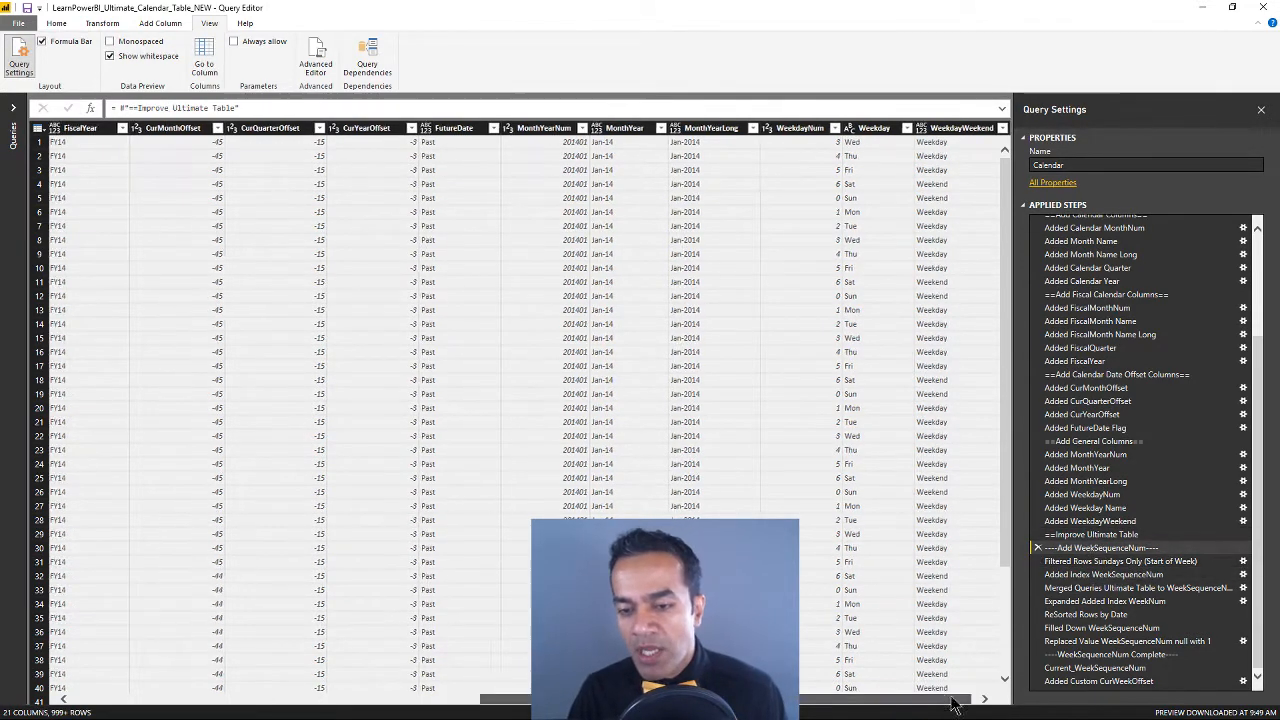
Display the filter choices of the WeekdayNum column and cancel without applying a filter
click(985, 699)
click(820, 132)
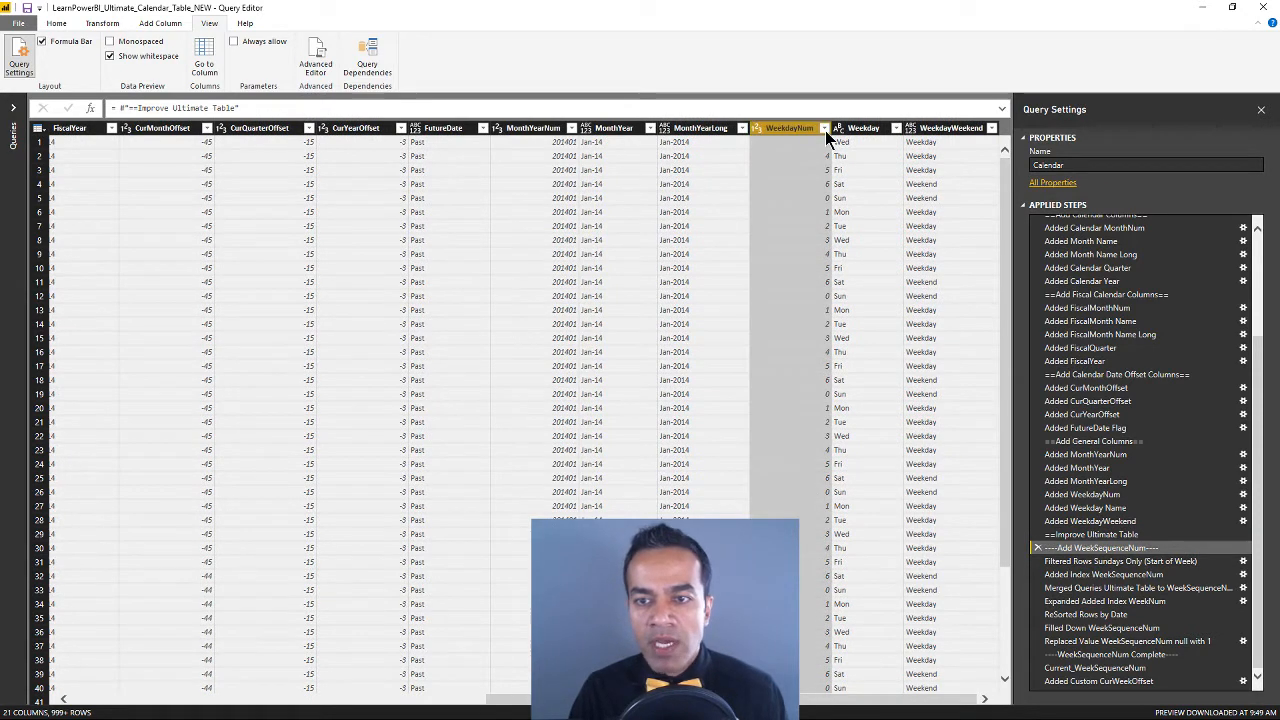
click(825, 128)
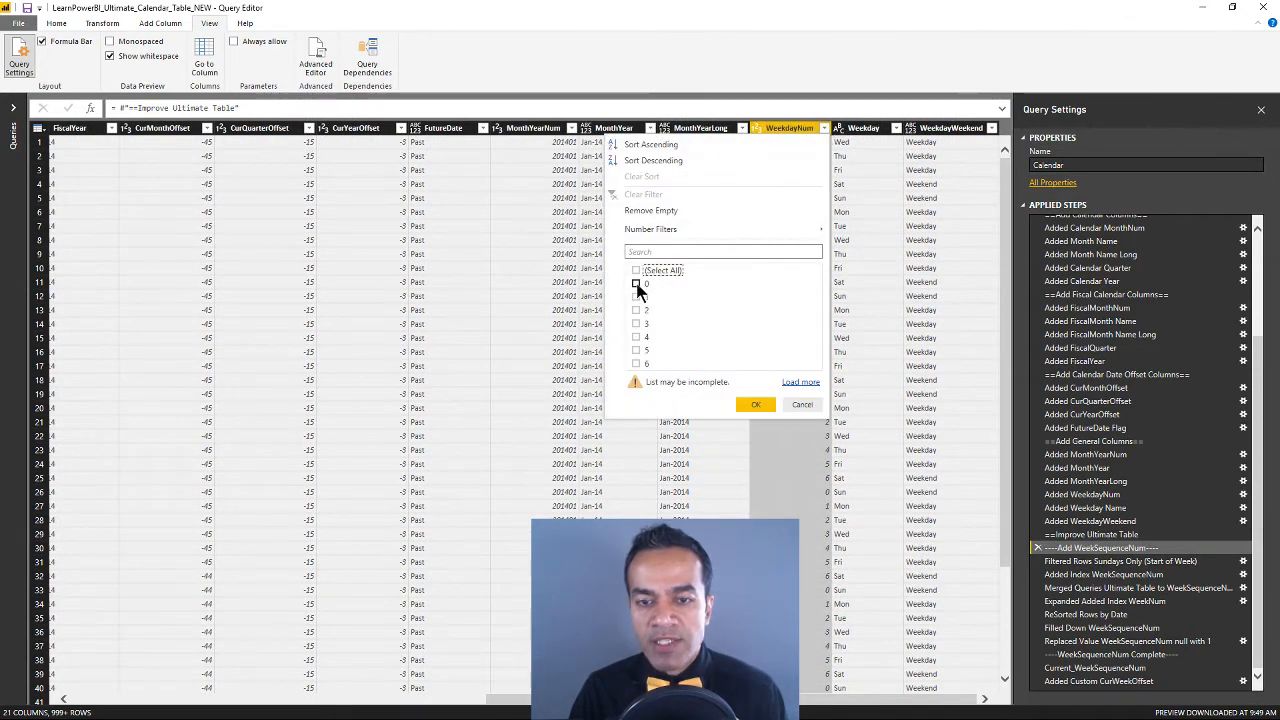
click(799, 405)
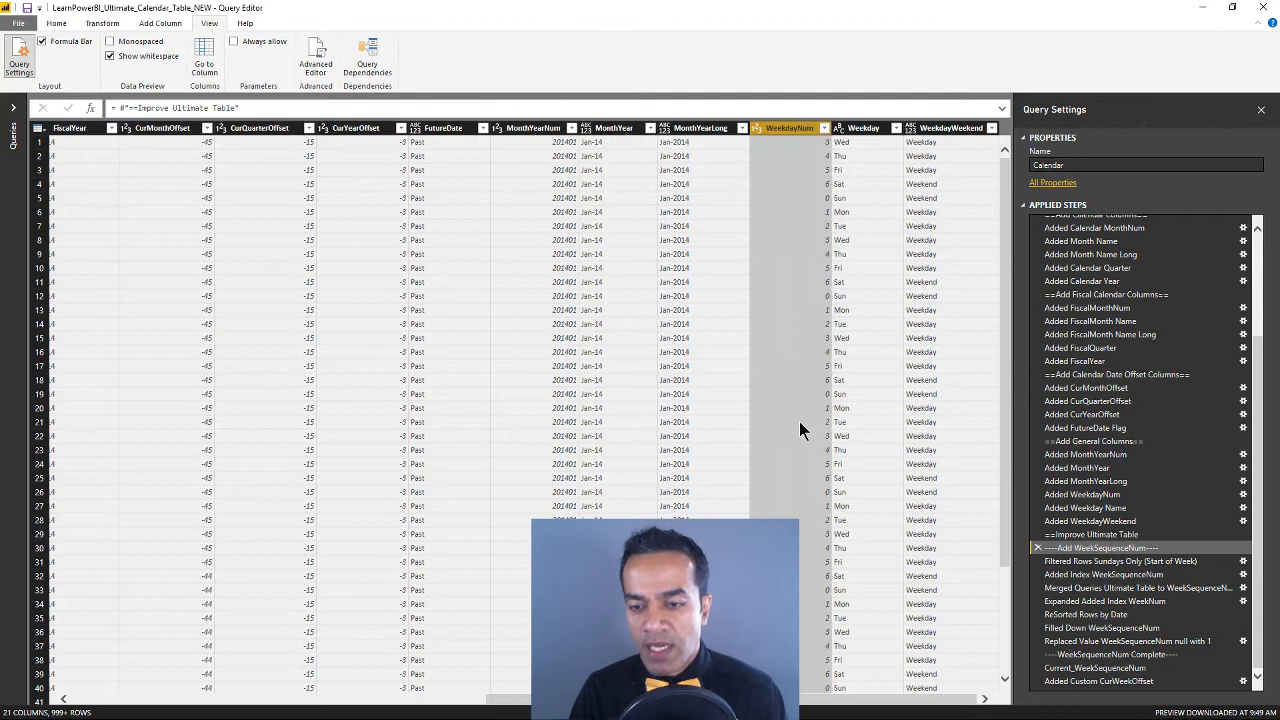
Inspect the formula of the "Filtered Rows Sundays Only (Start of Week)" step and show the commands for adding a column
click(1122, 562)
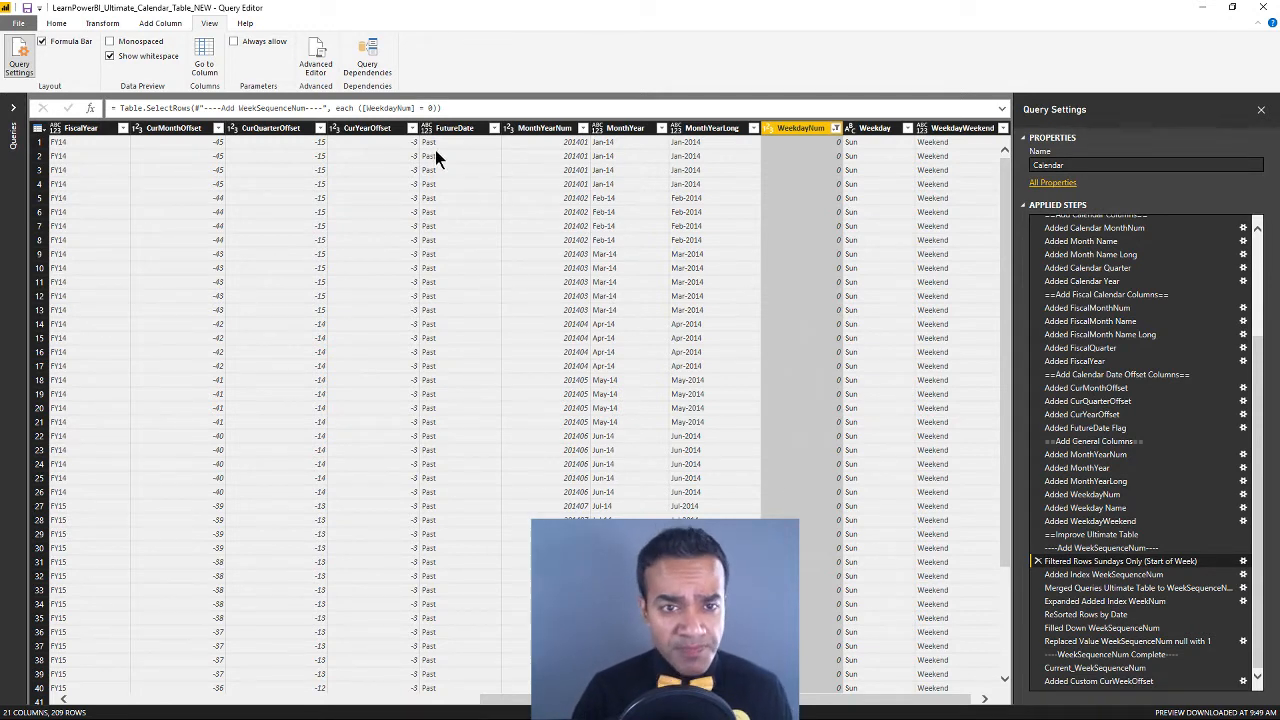
click(428, 107)
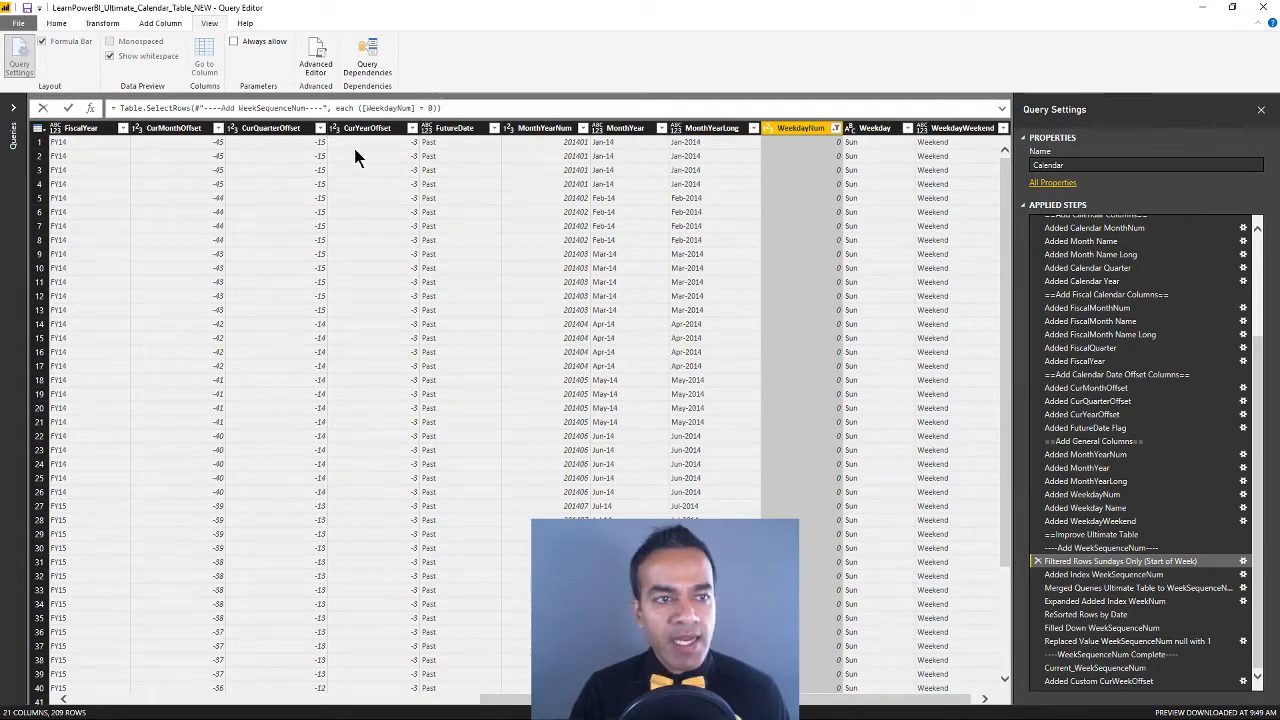
click(166, 24)
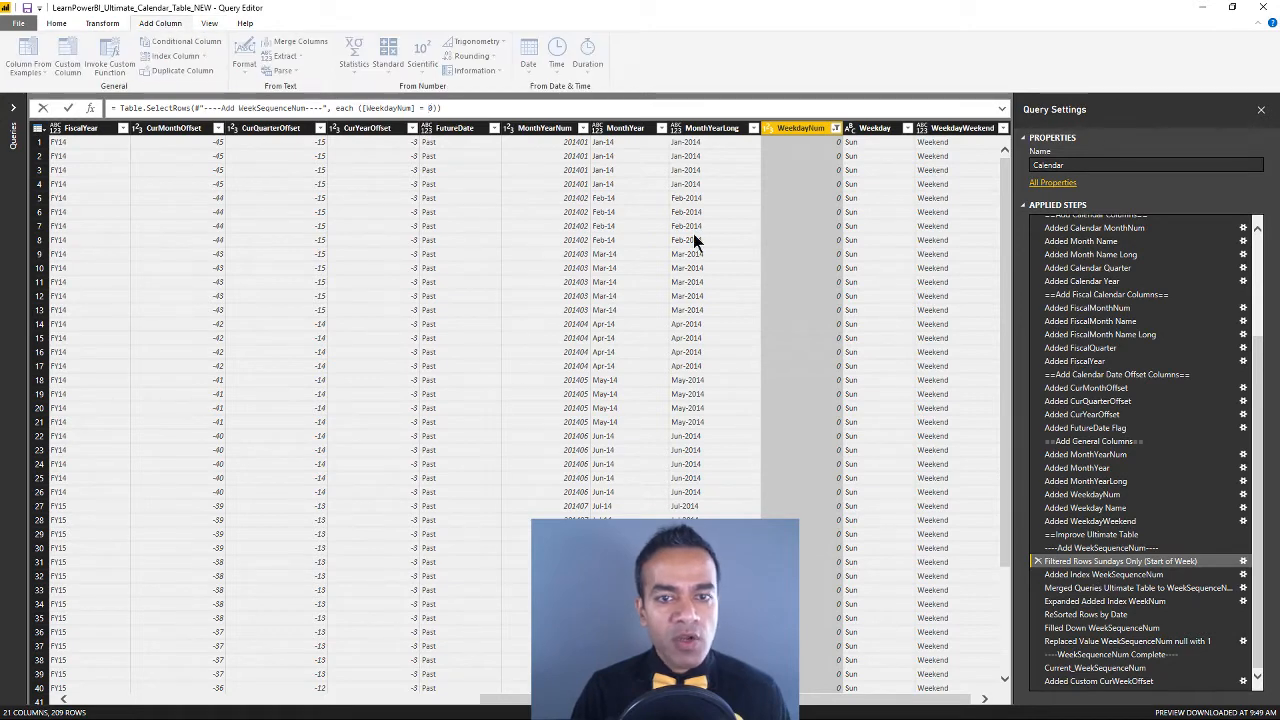
click(873, 133)
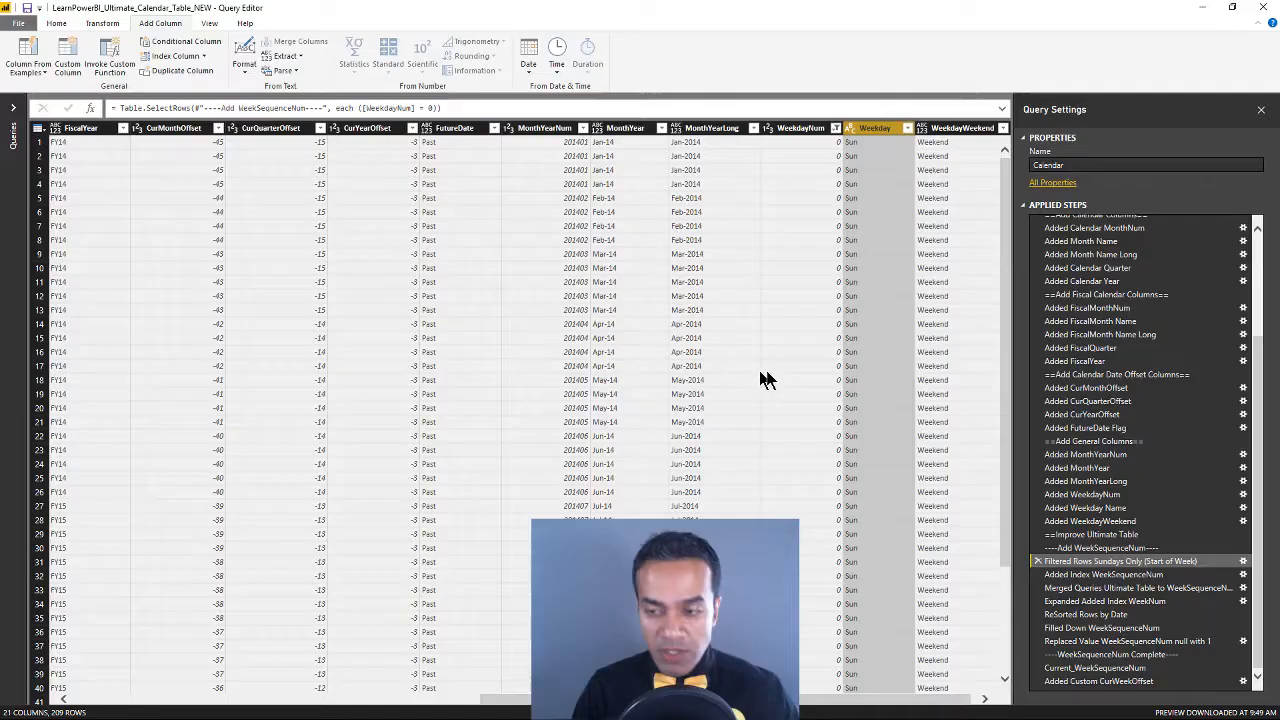
Examine the WeekSequenceNum column at the Added Index WeekSequenceNum step and the nested join at the Merged Queries Ultimate Table step
click(1095, 574)
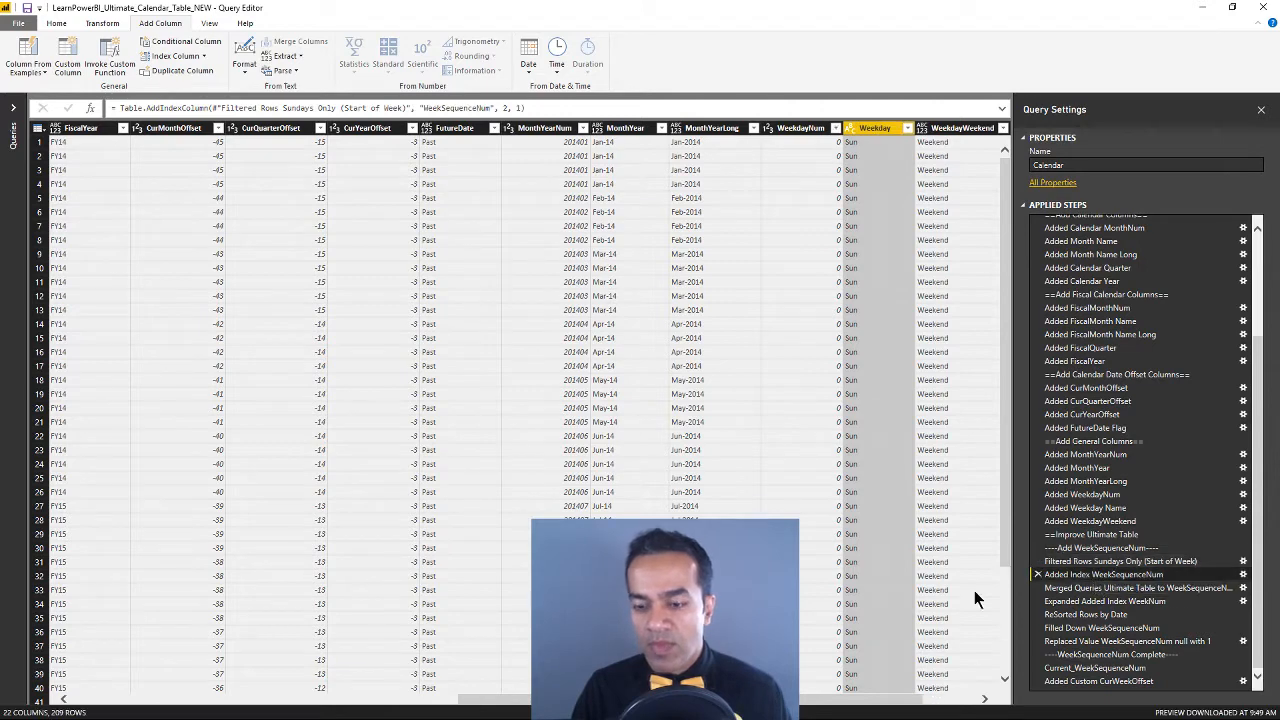
click(965, 699)
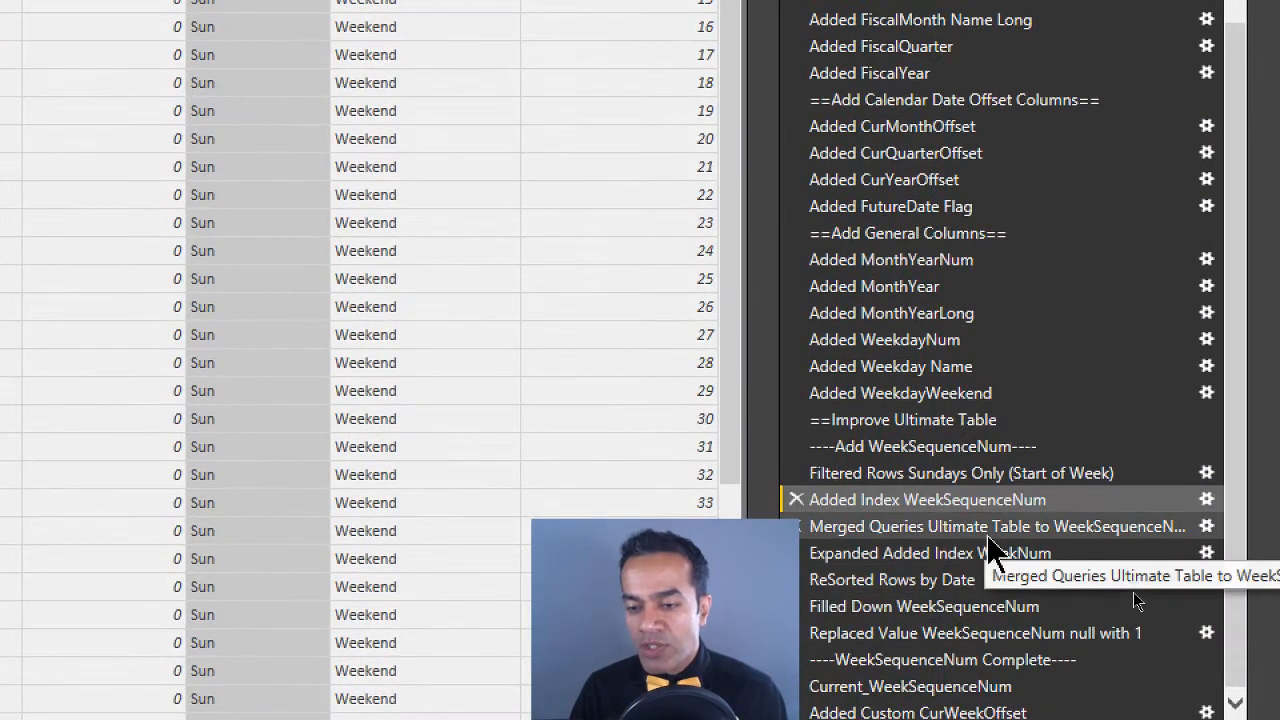
click(989, 530)
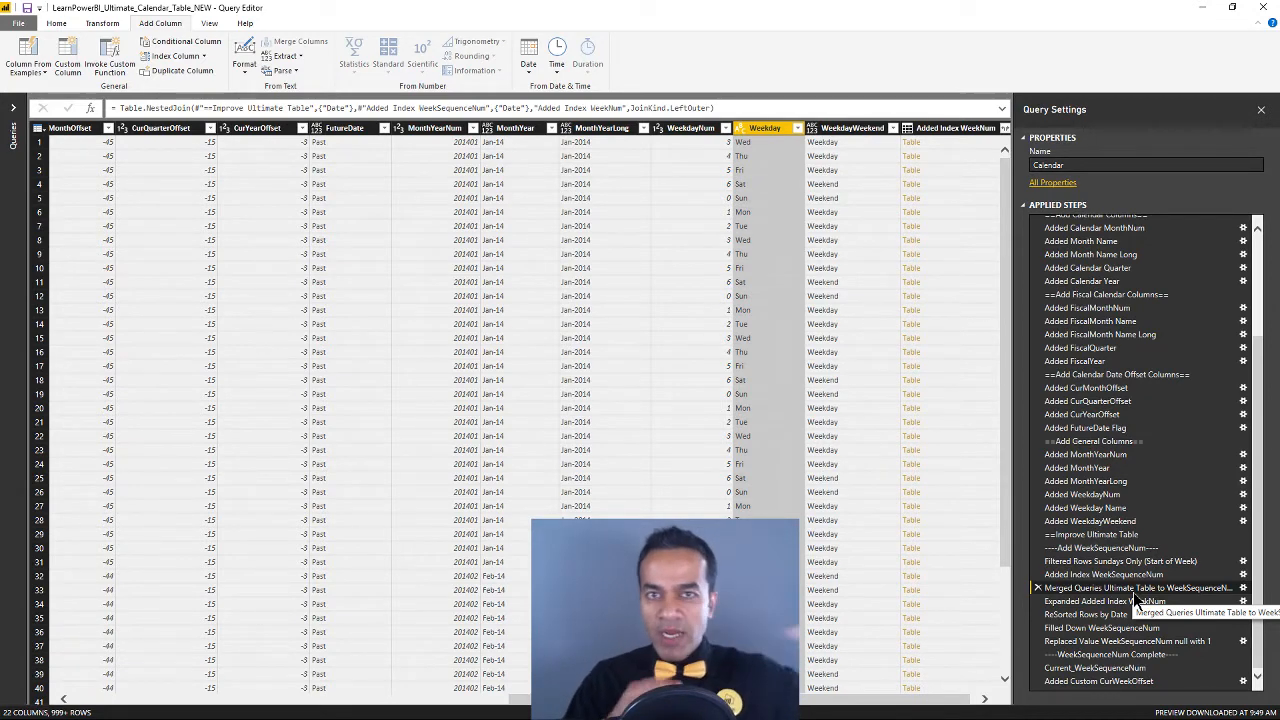
click(13, 107)
click(196, 109)
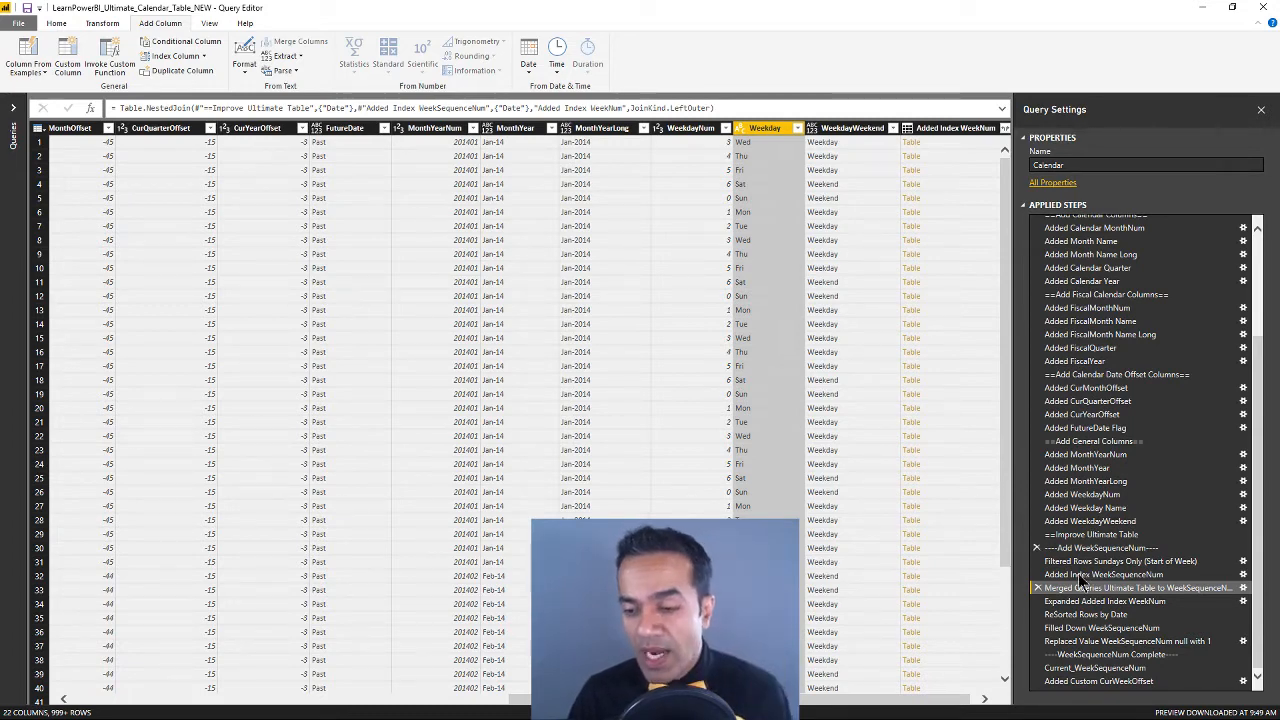
Inspect WeekSequenceNum at the Expanded Added Index WeekNum and ReSorted Rows by Date steps, and show the Fill Down command
click(1100, 602)
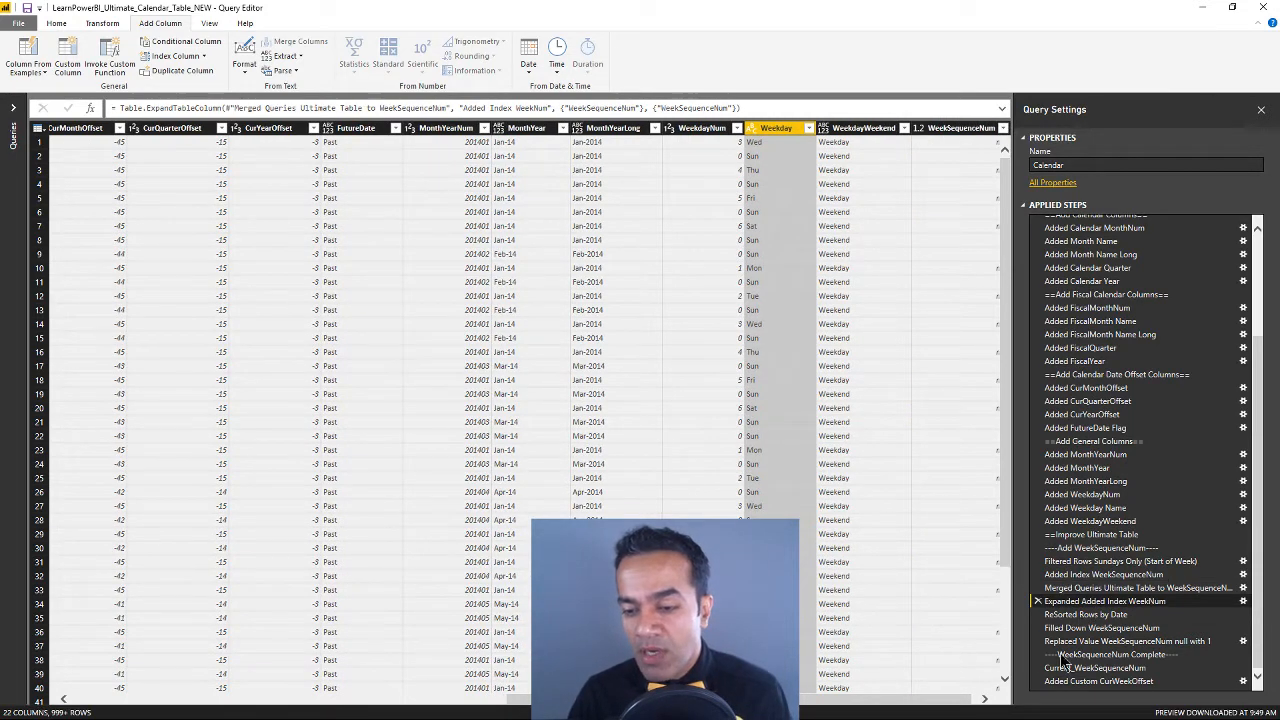
click(1085, 614)
click(985, 699)
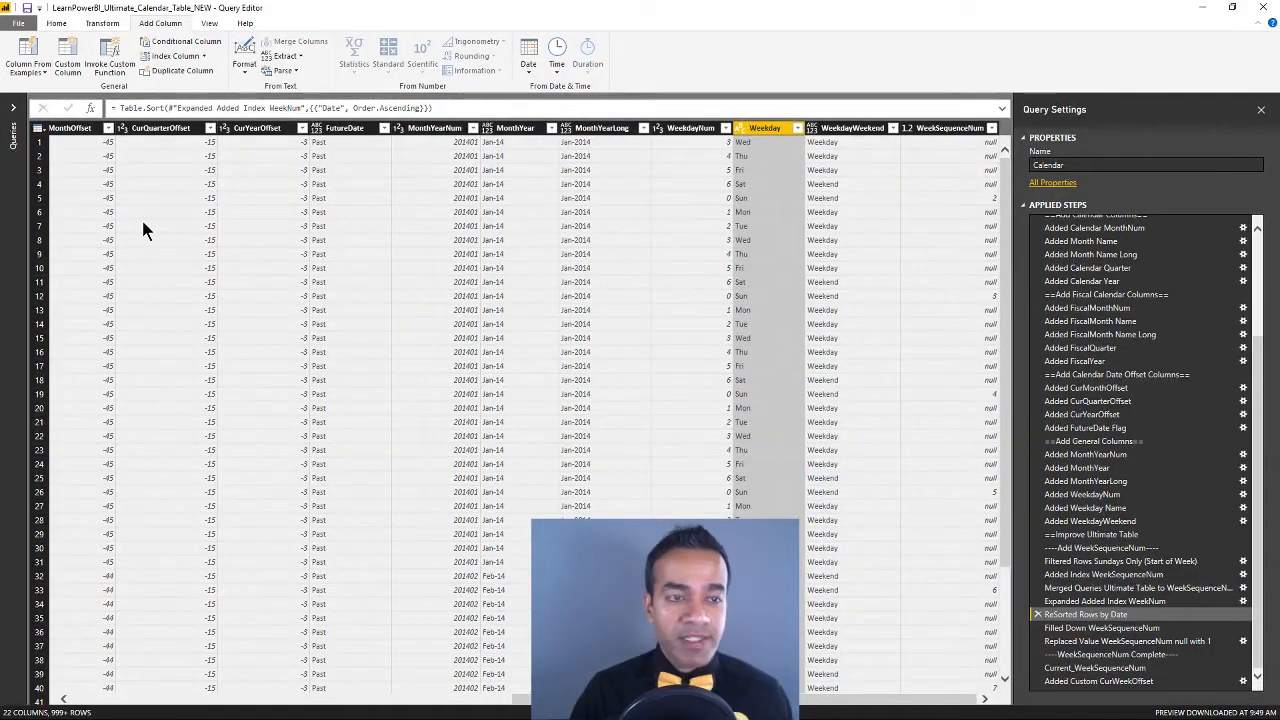
click(108, 26)
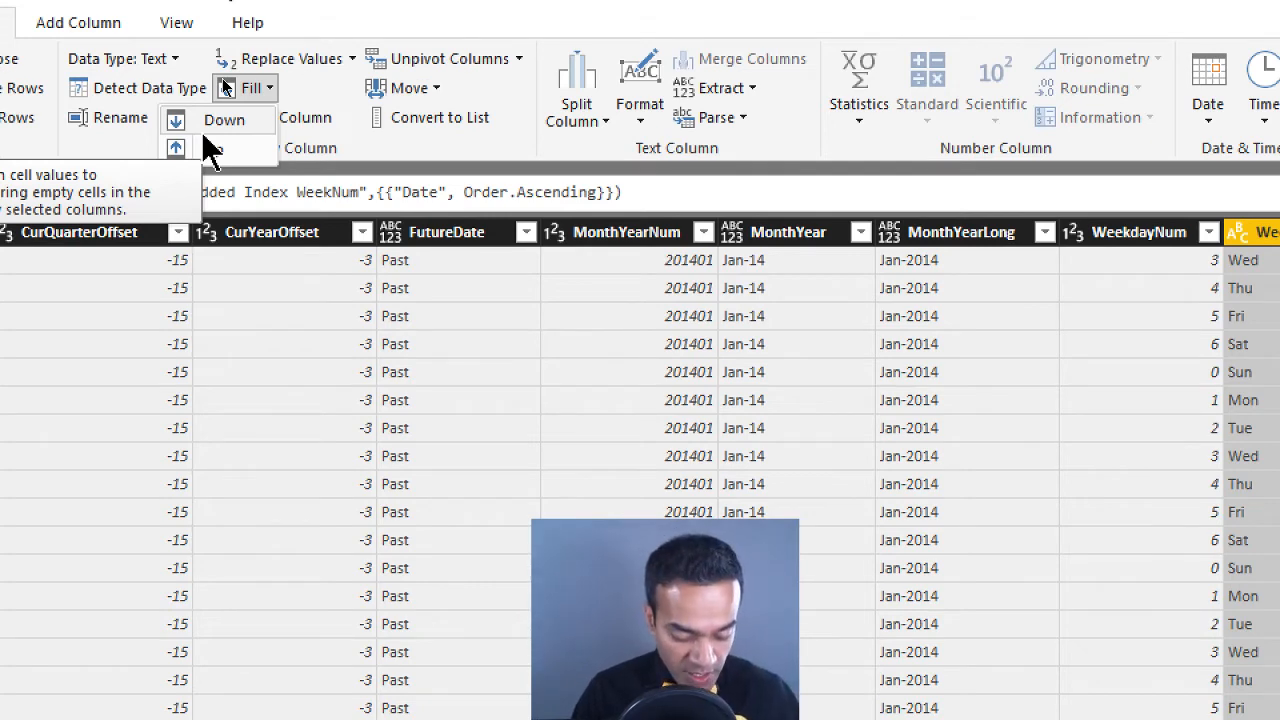
Inspect WeekSequenceNum at the Filled Down WeekSequenceNum and "Replaced Value WeekSequenceNum null with 1" steps
key(Escape)
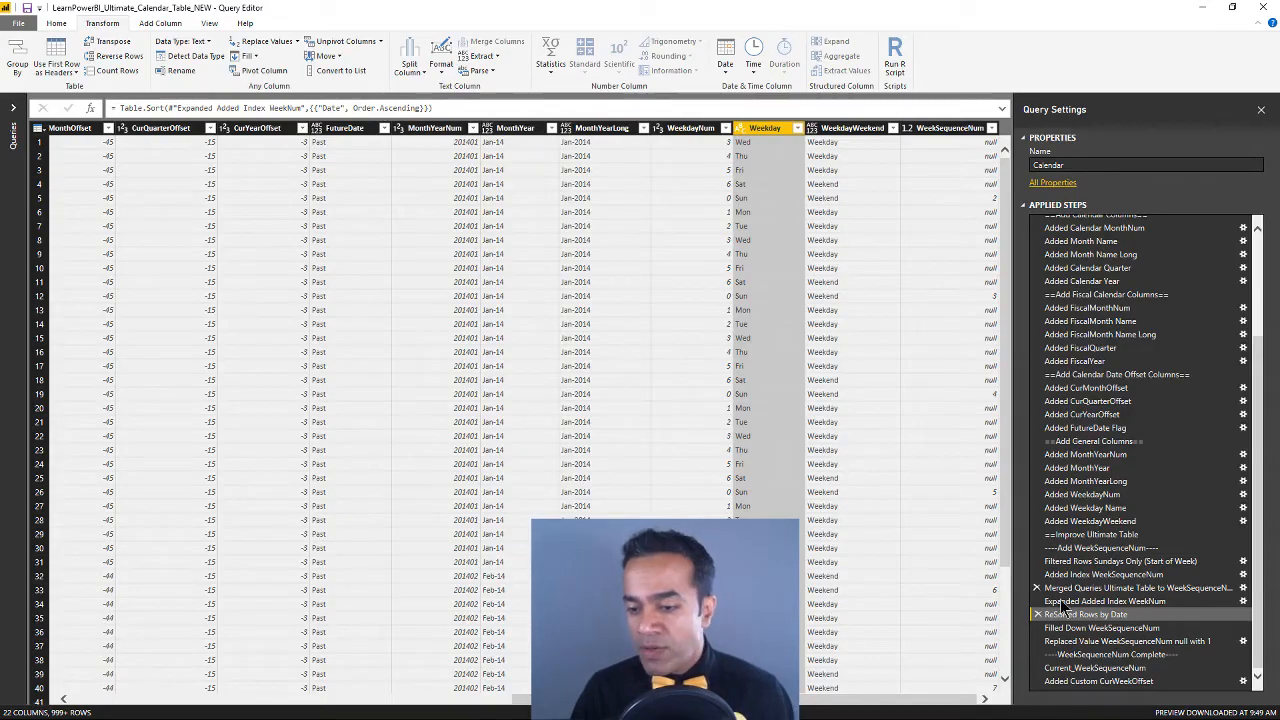
click(1075, 627)
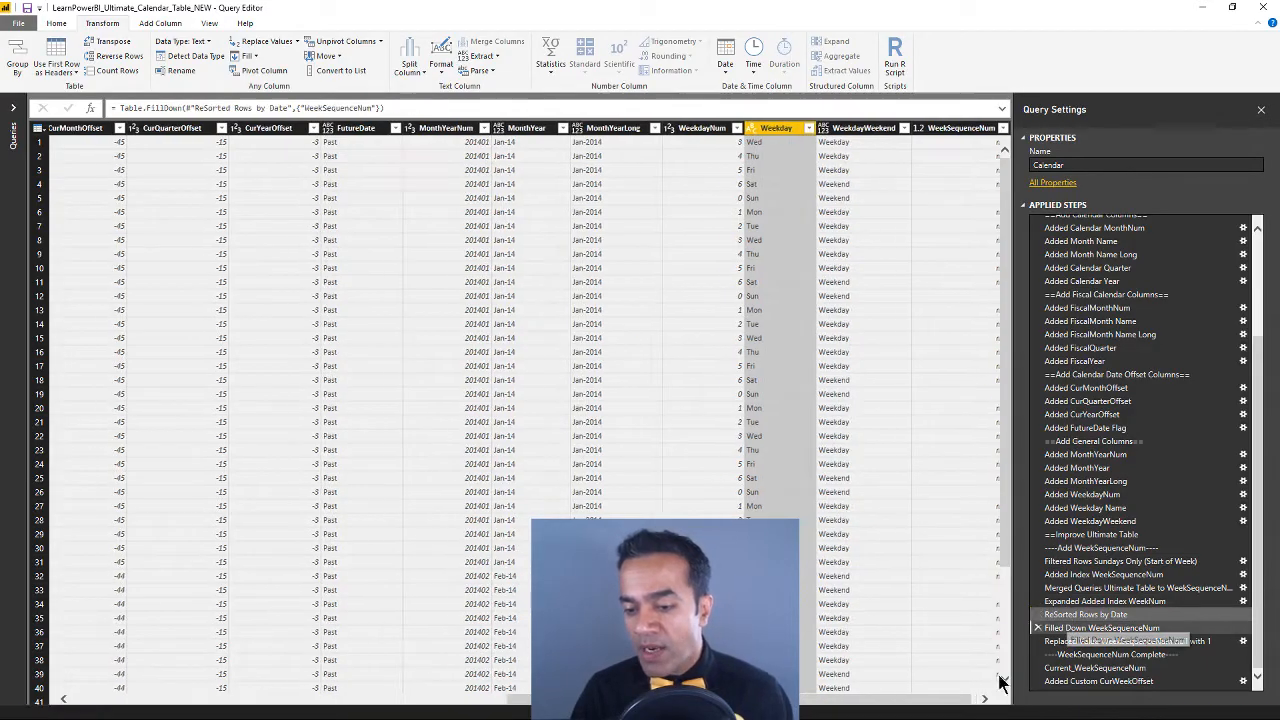
scroll(955, 410, down, 7)
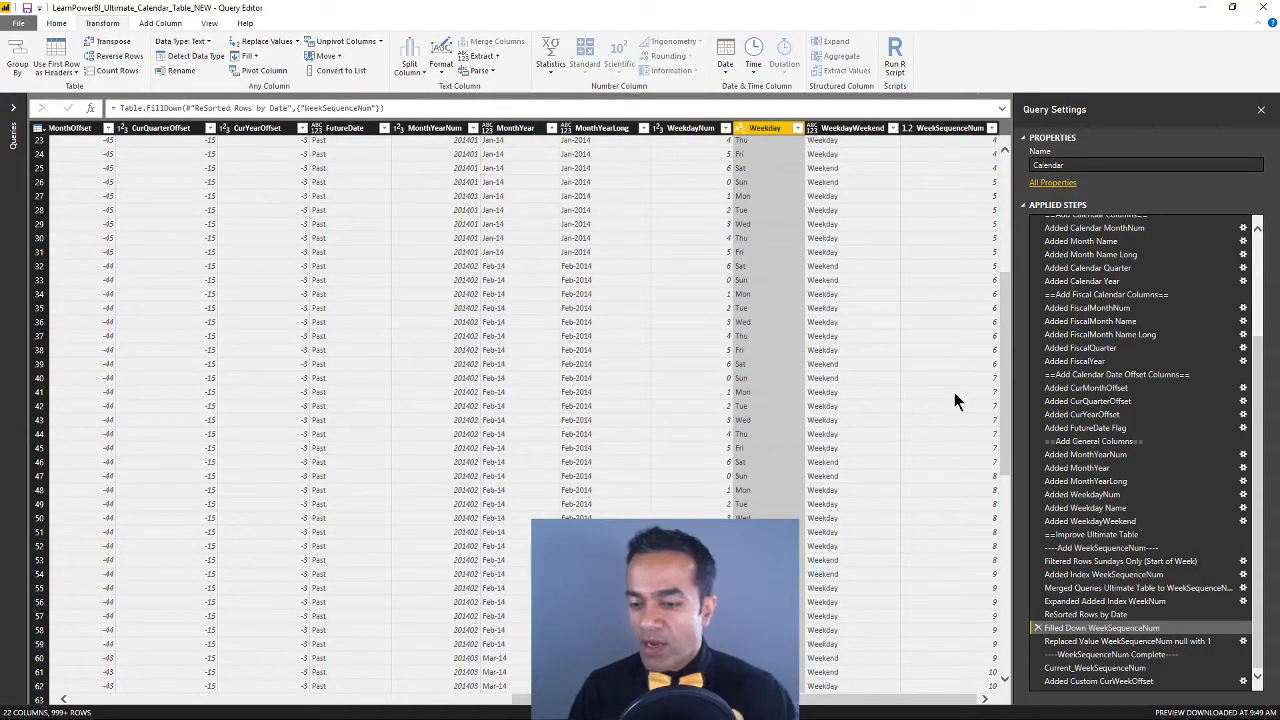
click(1130, 642)
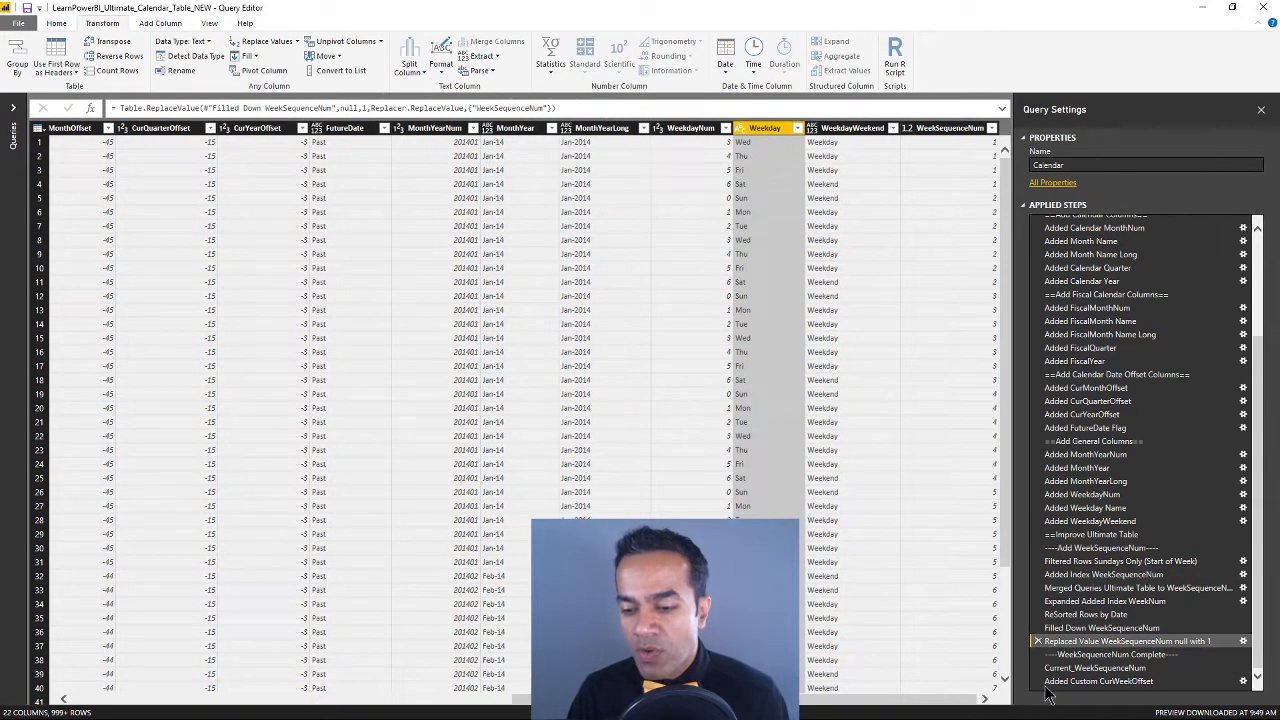
Inspect the formula of the Current_WeekSequenceNum step and open the Added Custom CurWeekOffset step
click(1095, 667)
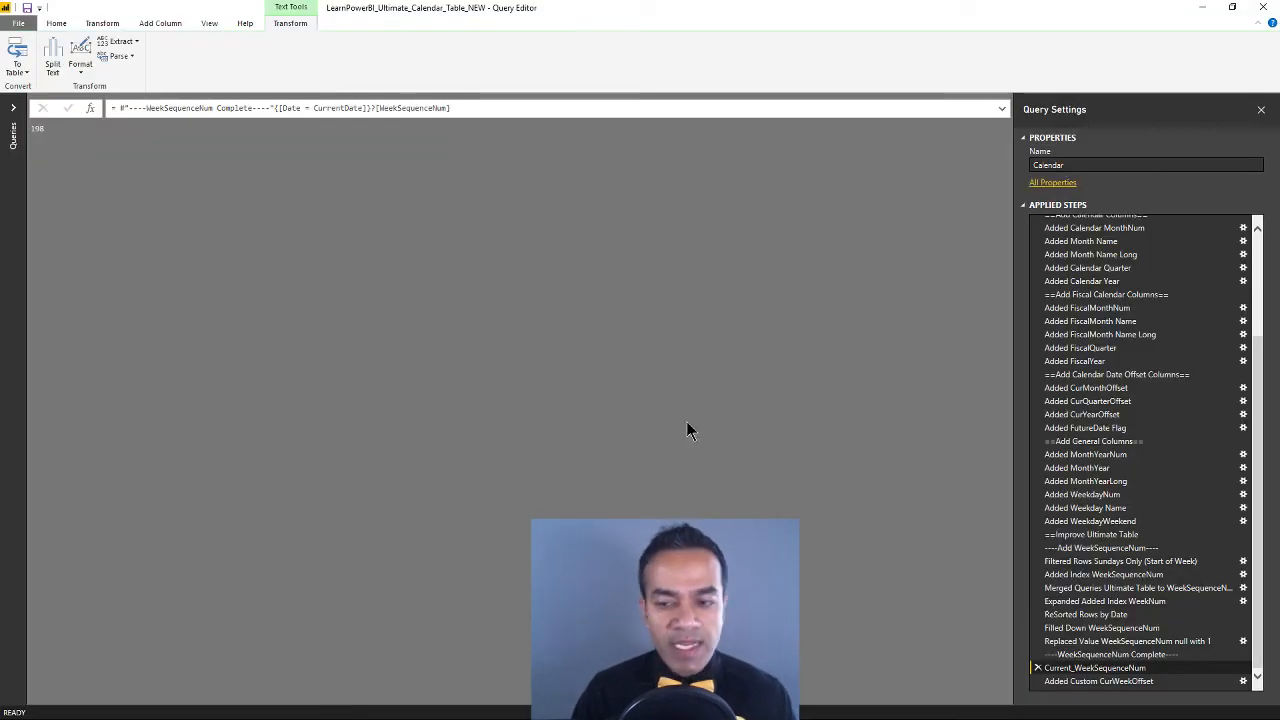
click(1110, 681)
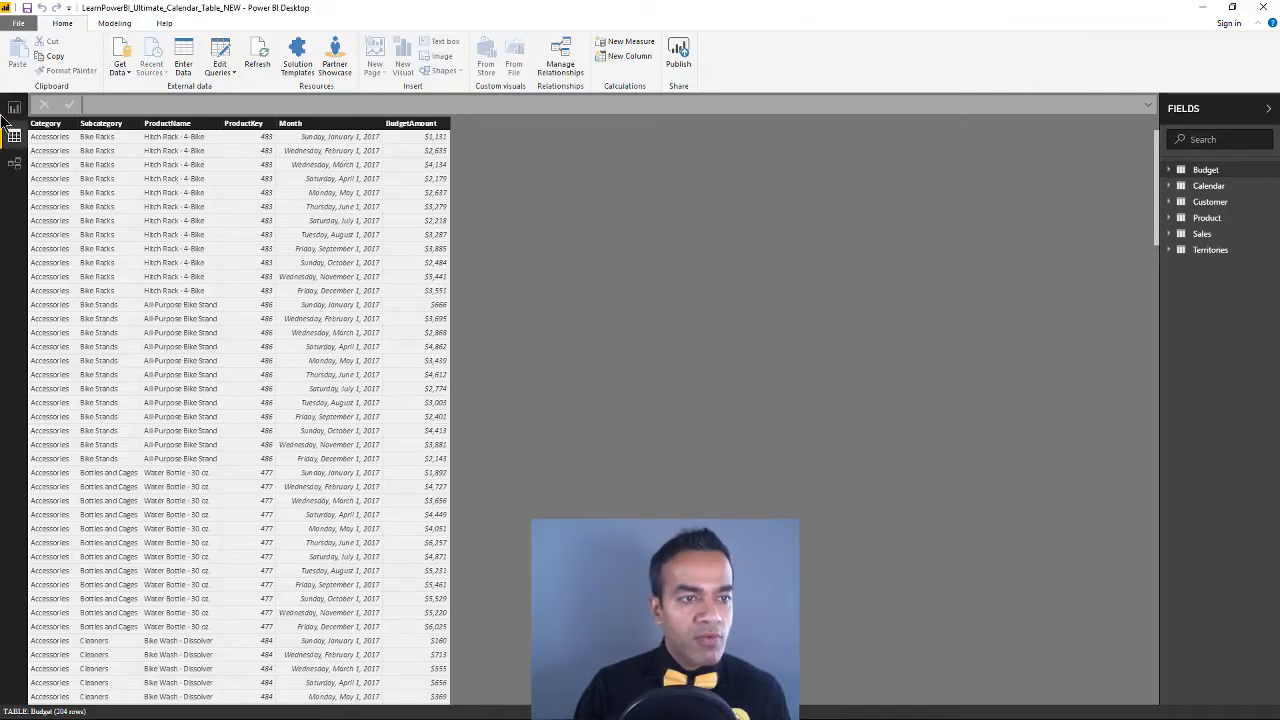
Open the 3_CurWeekOffset report page and examine the CurWeekOffset value listed for each date
click(14, 108)
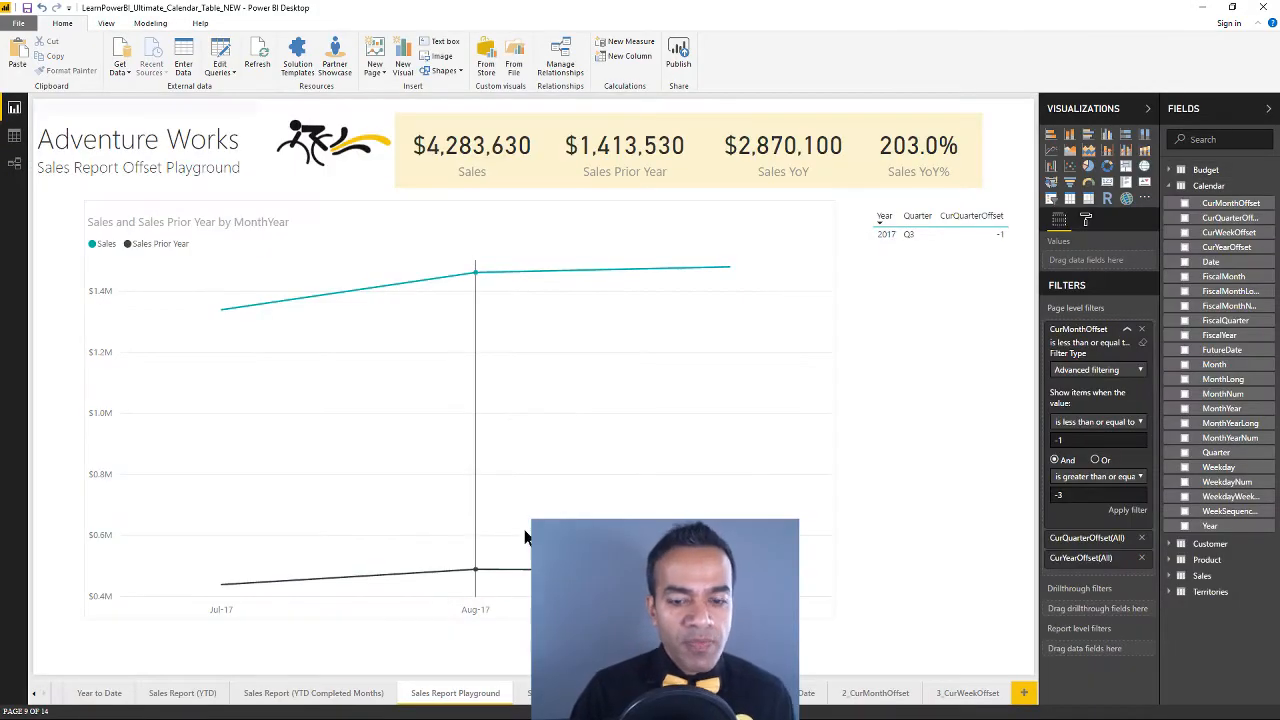
click(967, 693)
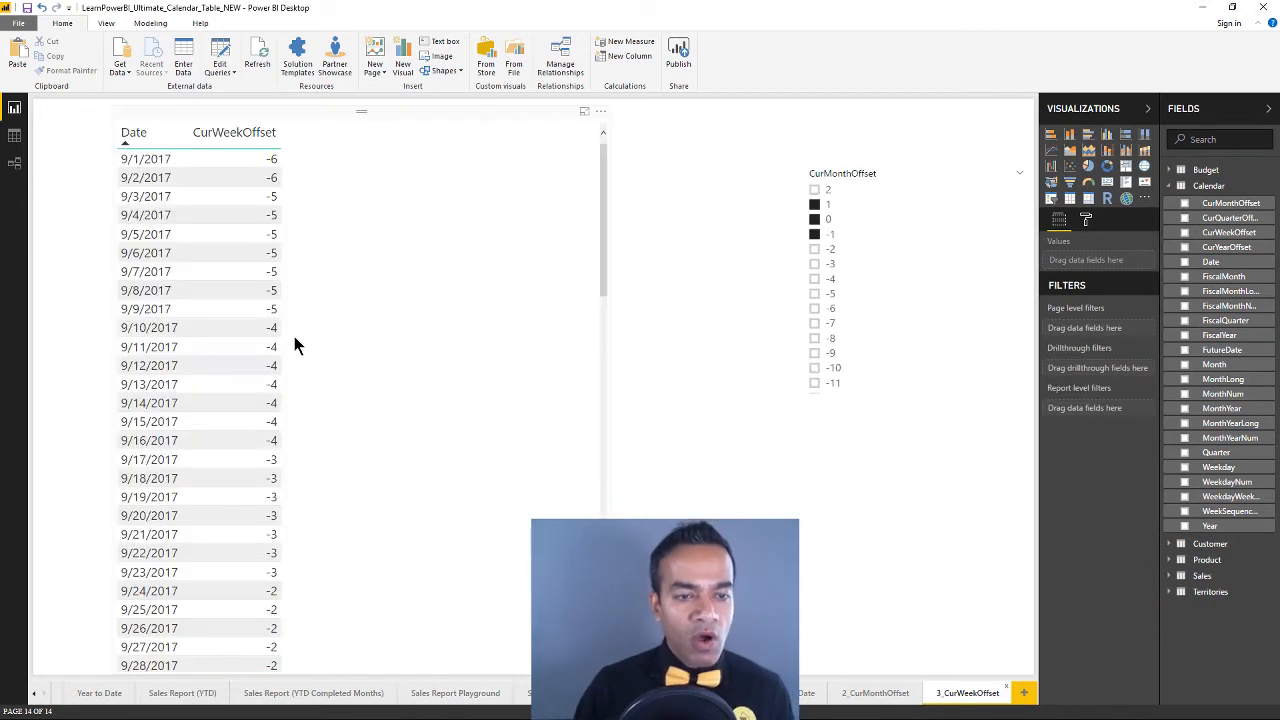
scroll(340, 344, down, 6)
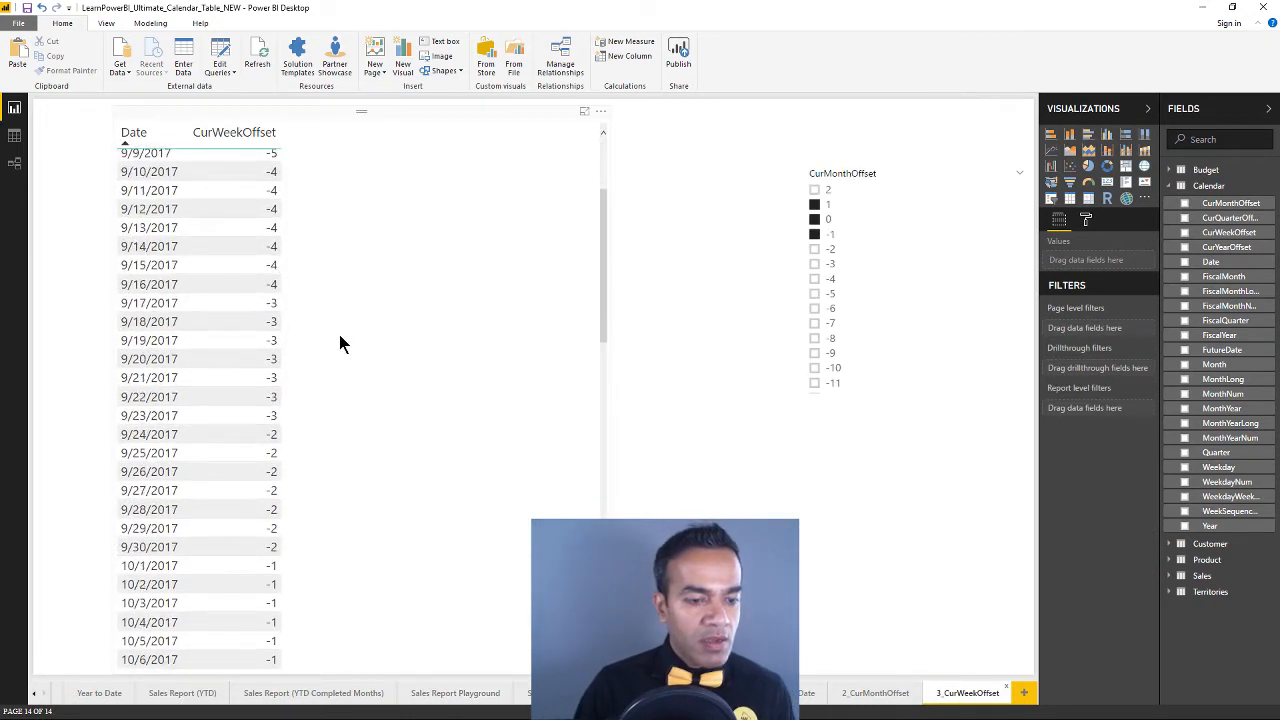
scroll(340, 366, down, 4)
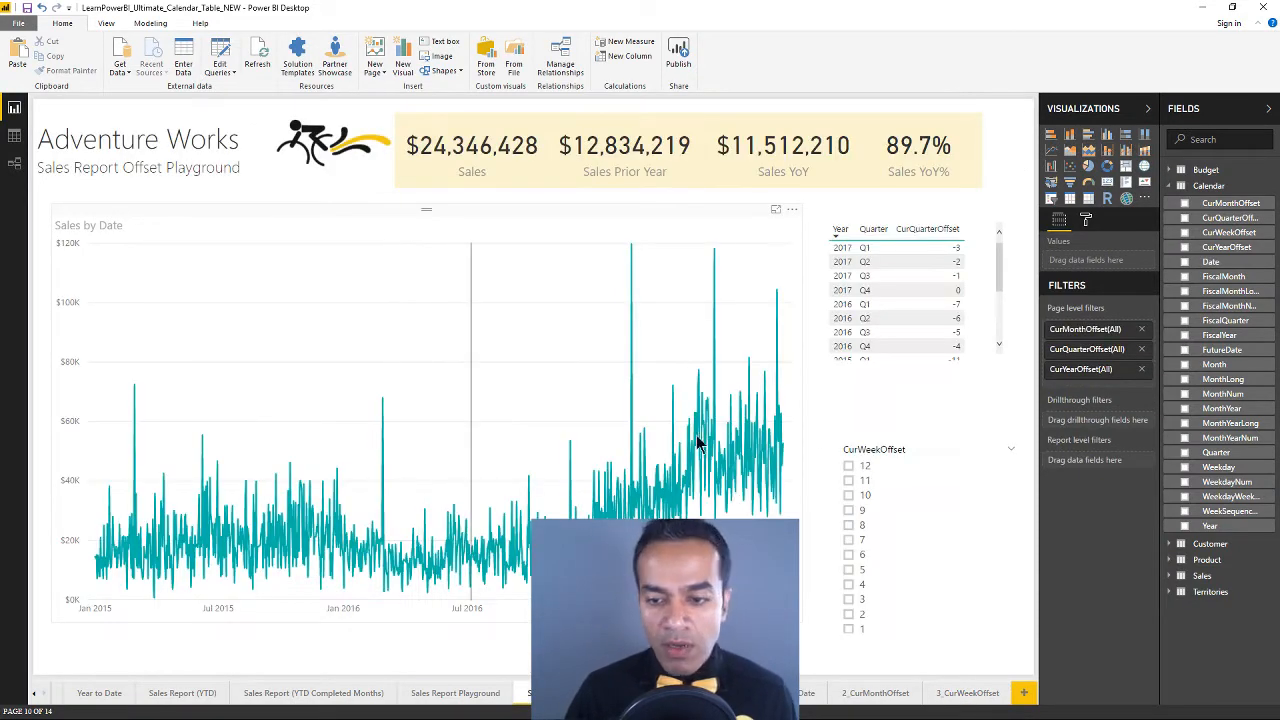
Filter the daily Sales by Date page to CurWeekOffset values -1, -2, -3, -4 and -5 with its slicer
scroll(912, 515, down, 3)
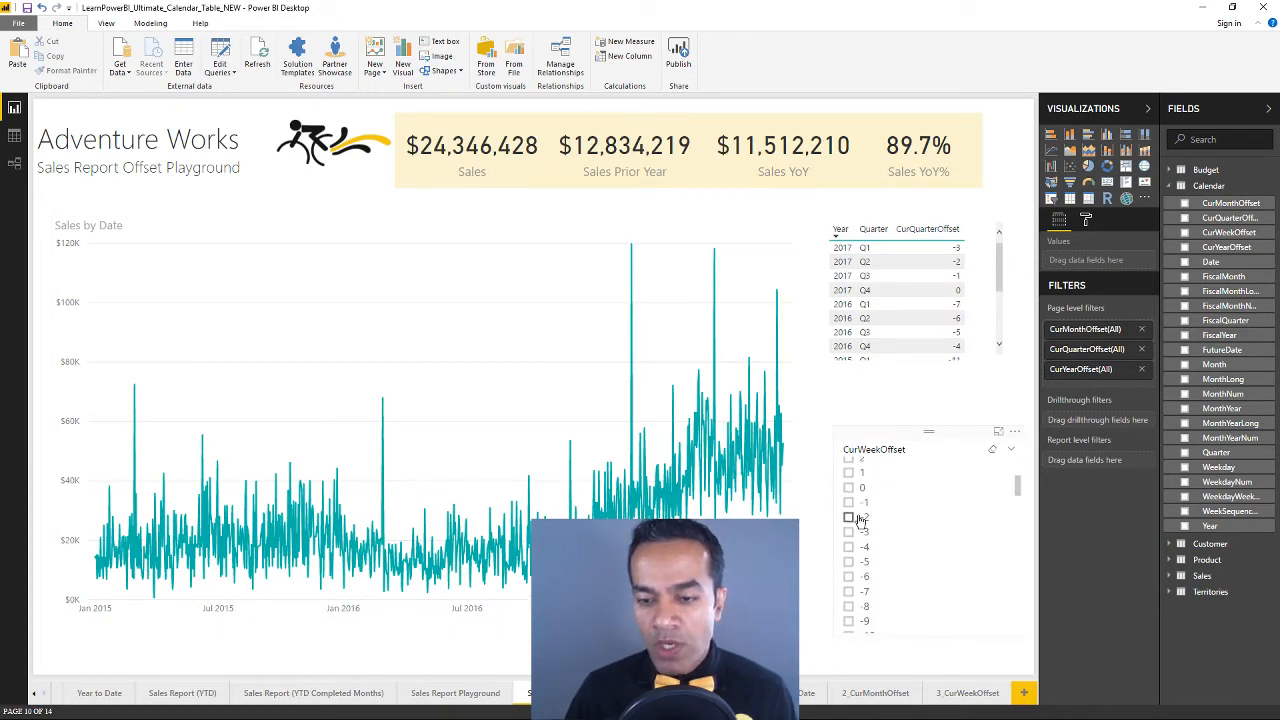
click(848, 502)
click(848, 517)
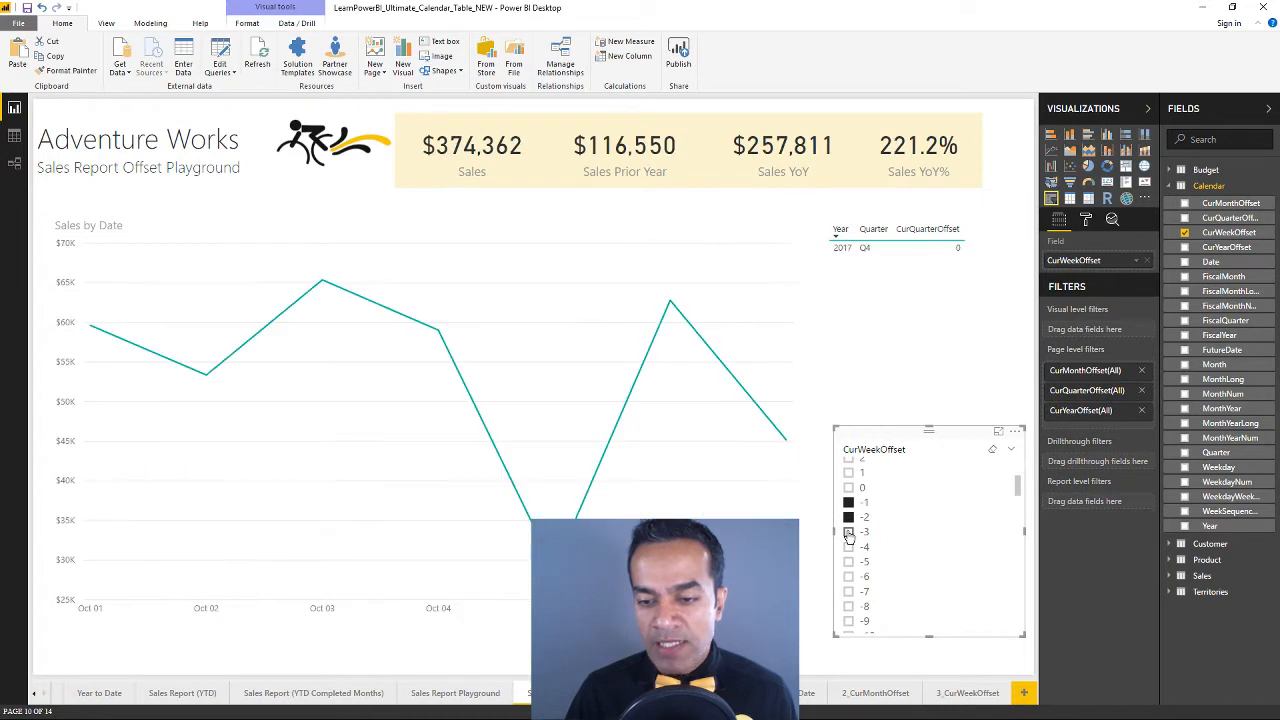
click(848, 532)
click(848, 547)
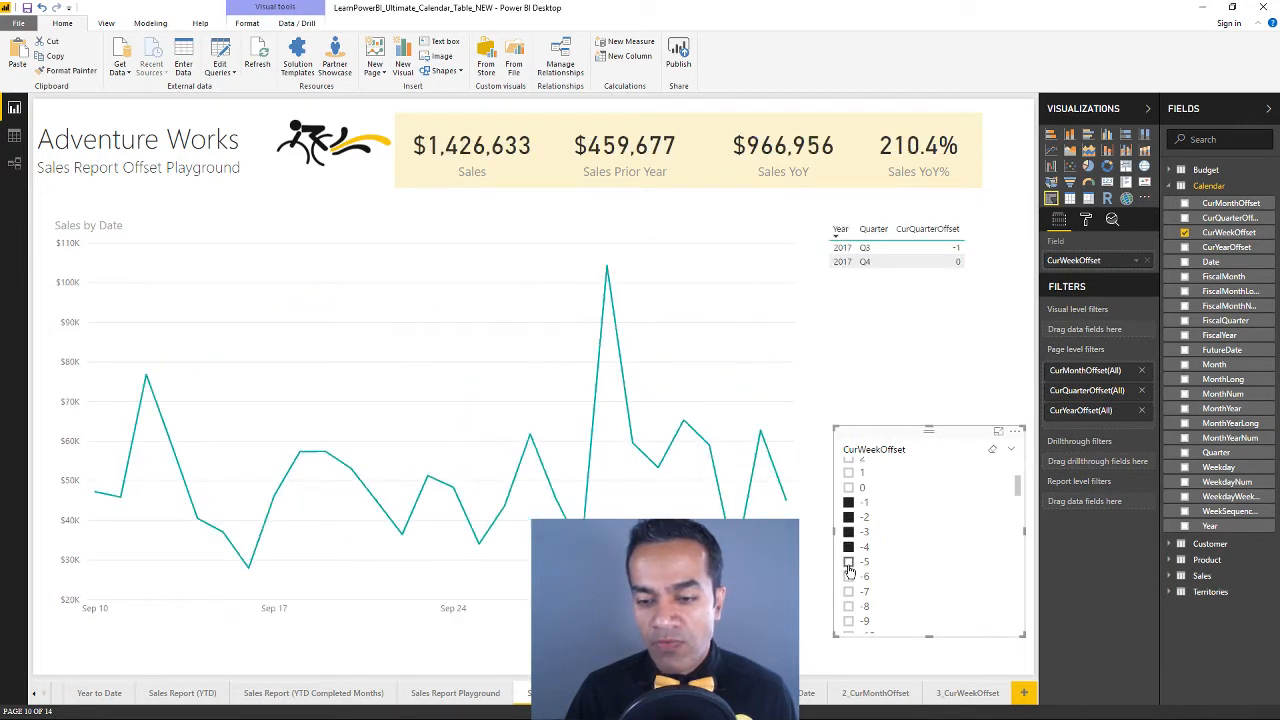
click(848, 562)
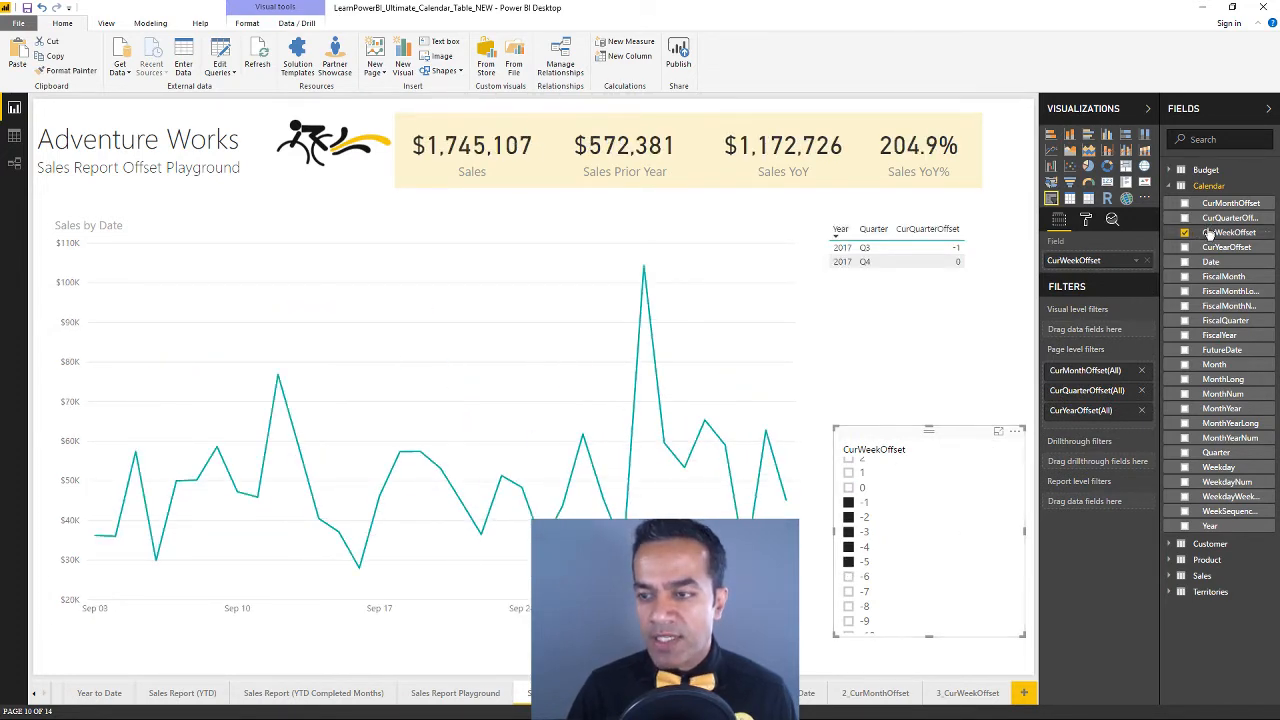
Add the Calendar table's CurWeekOffset field as a page-level filter
drag(1233, 241, 1100, 428)
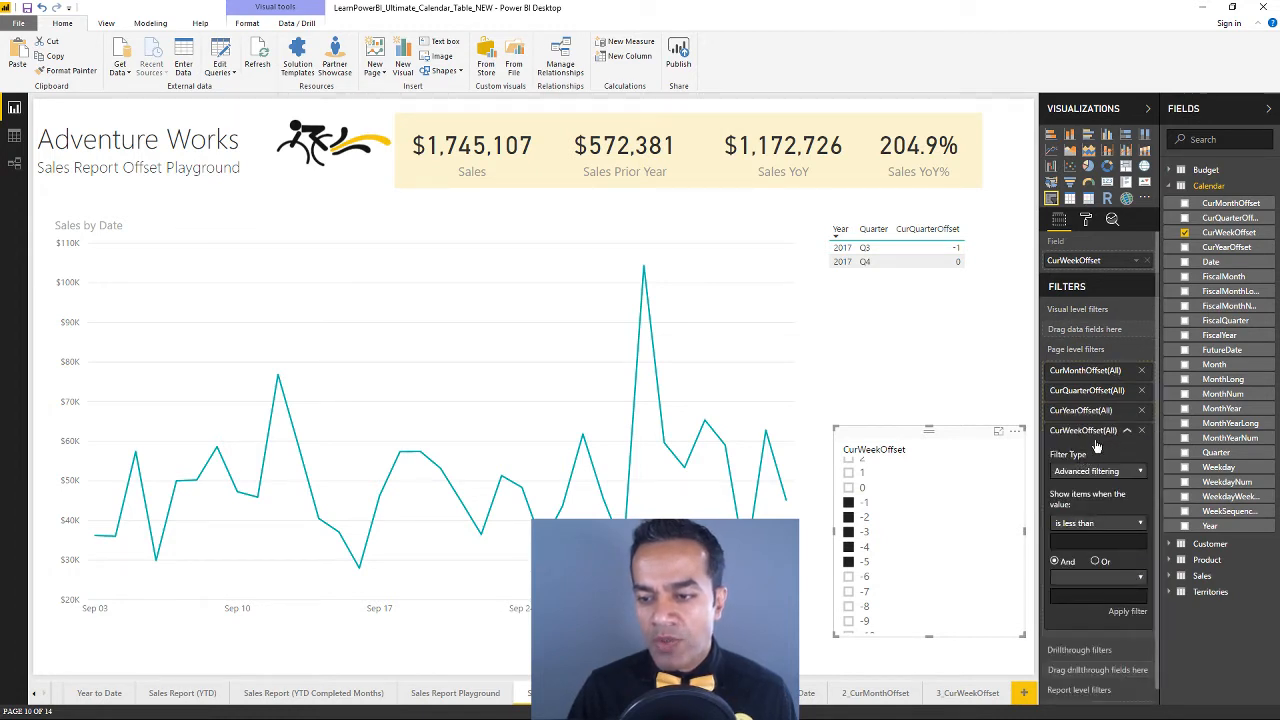
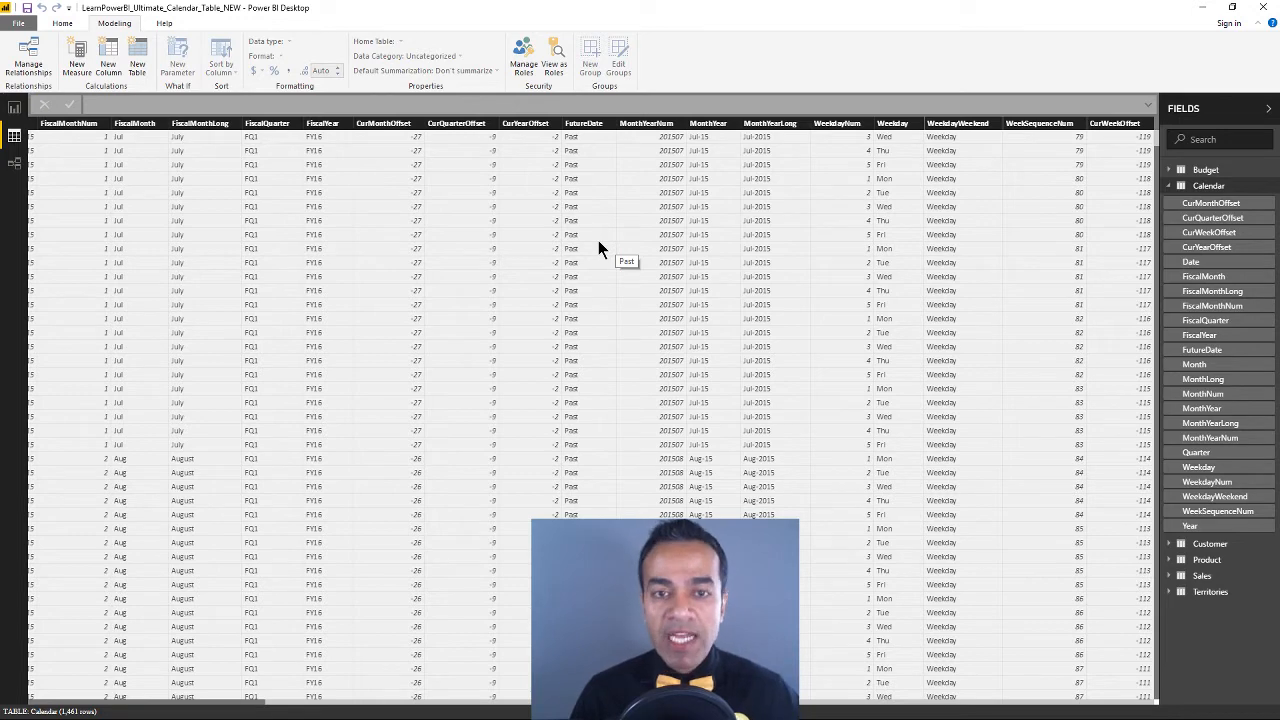
Compare the report page with the Calendar table's data, return to the Sales Report Offset Playground page and collapse the CurWeekOffset page-level filter
click(14, 108)
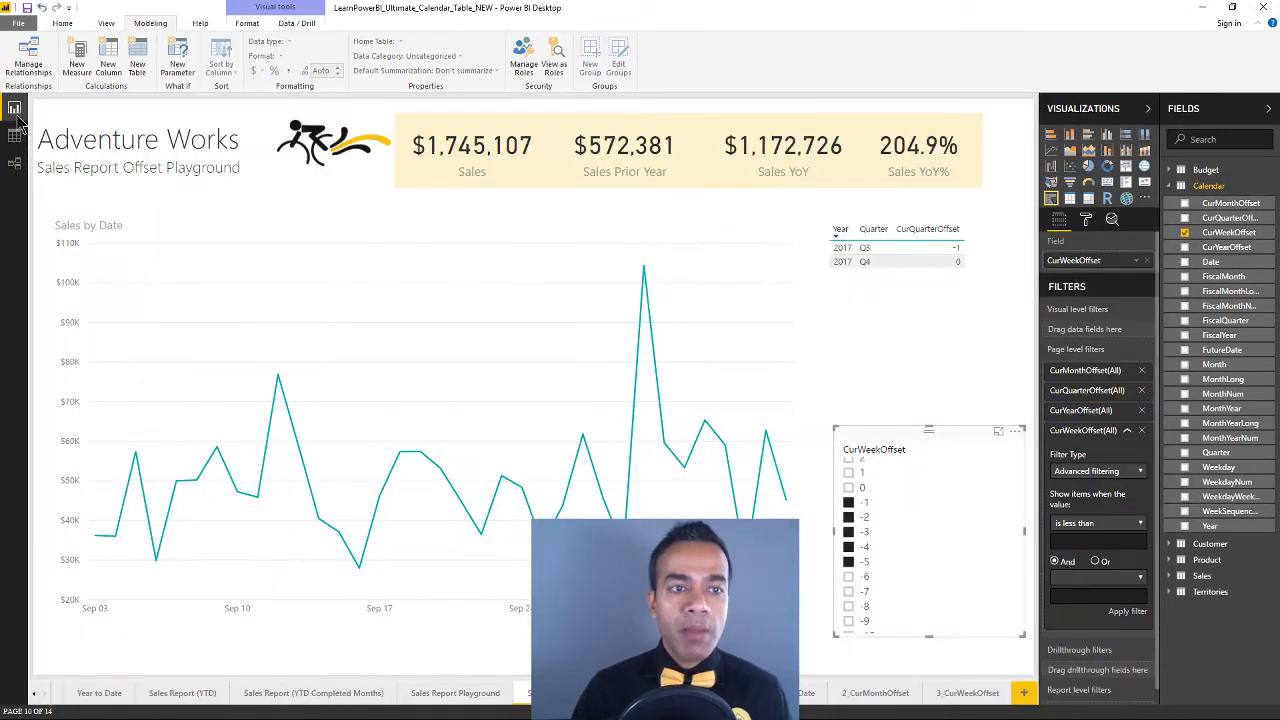
click(15, 136)
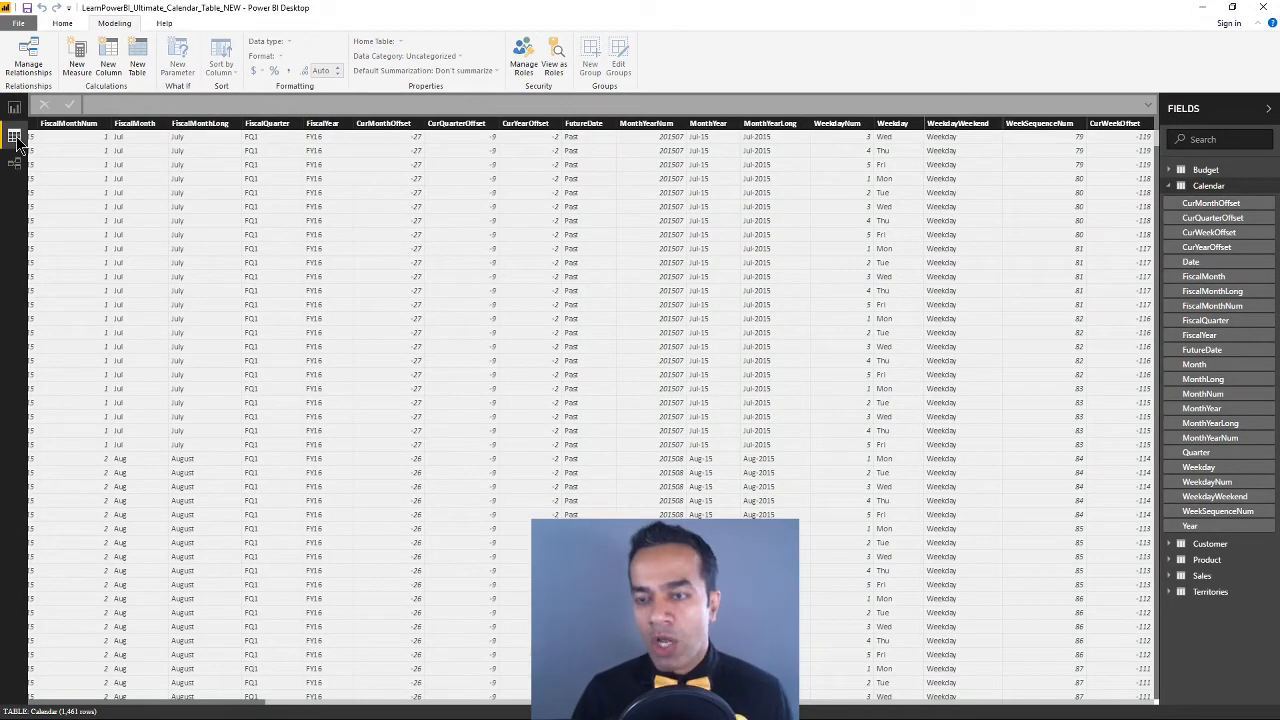
click(14, 108)
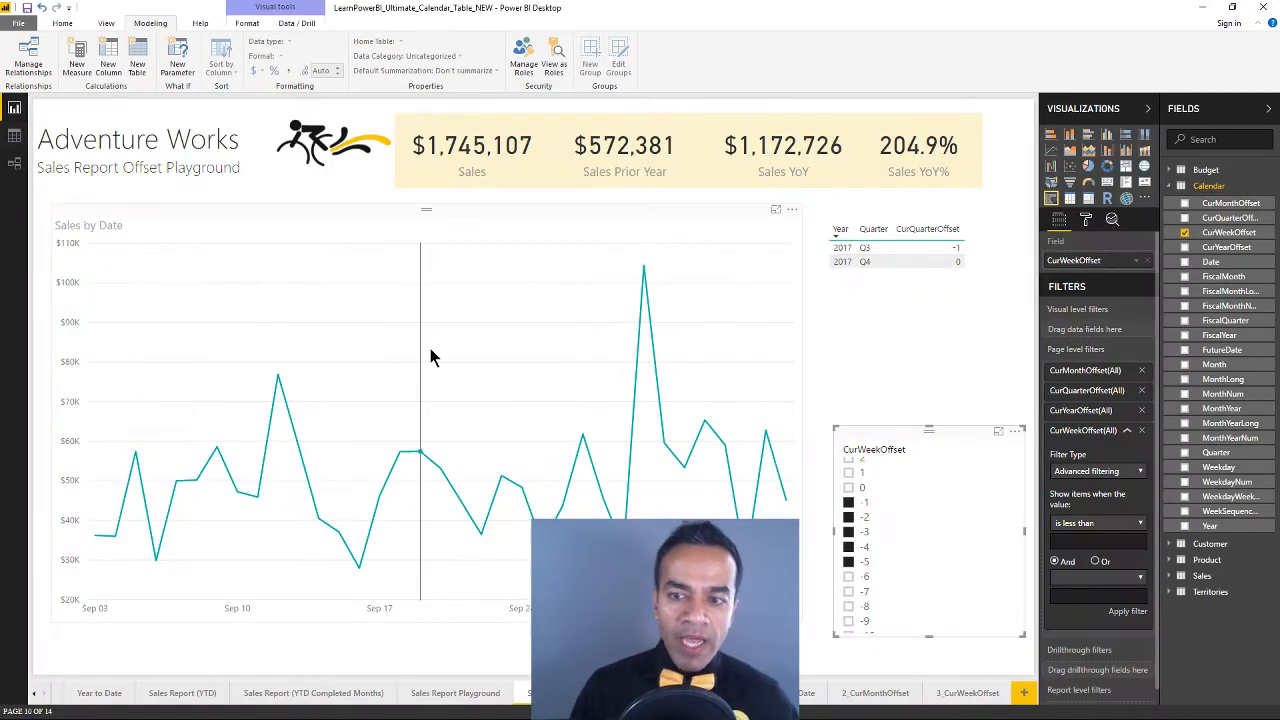
click(1128, 433)
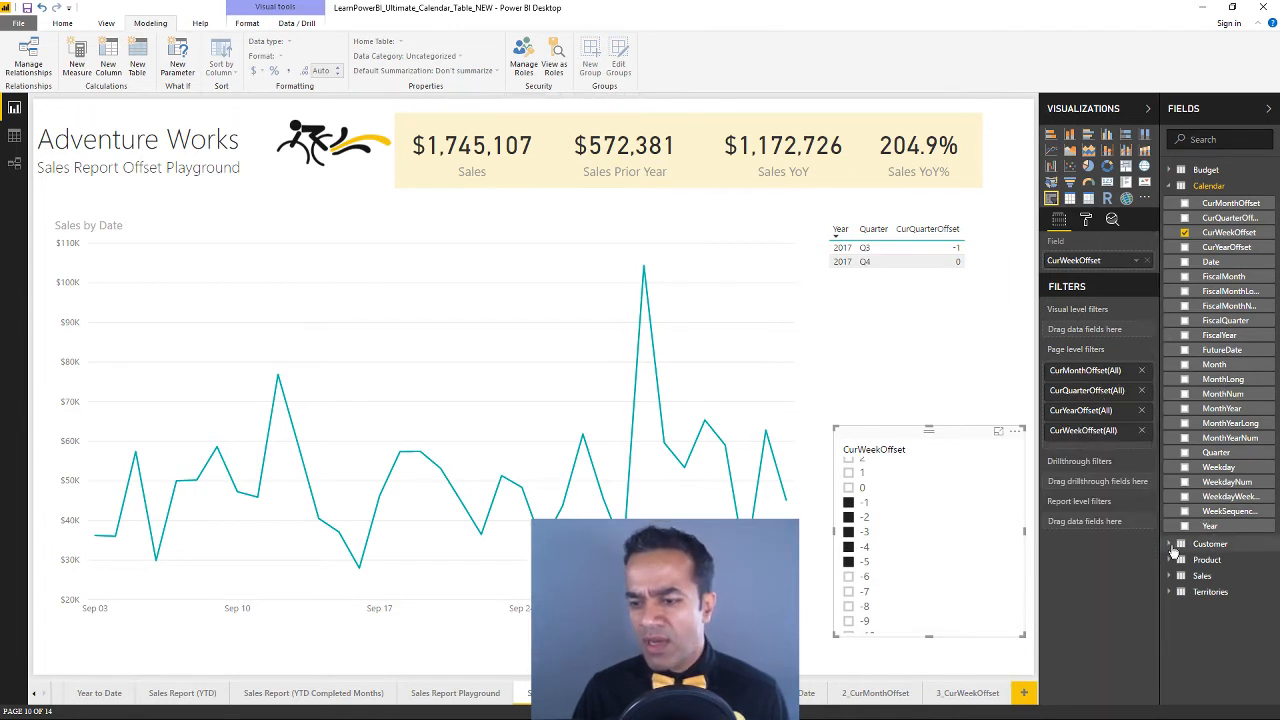
Try to add the Sales measure from the Sales table as a page-level filter
click(1169, 576)
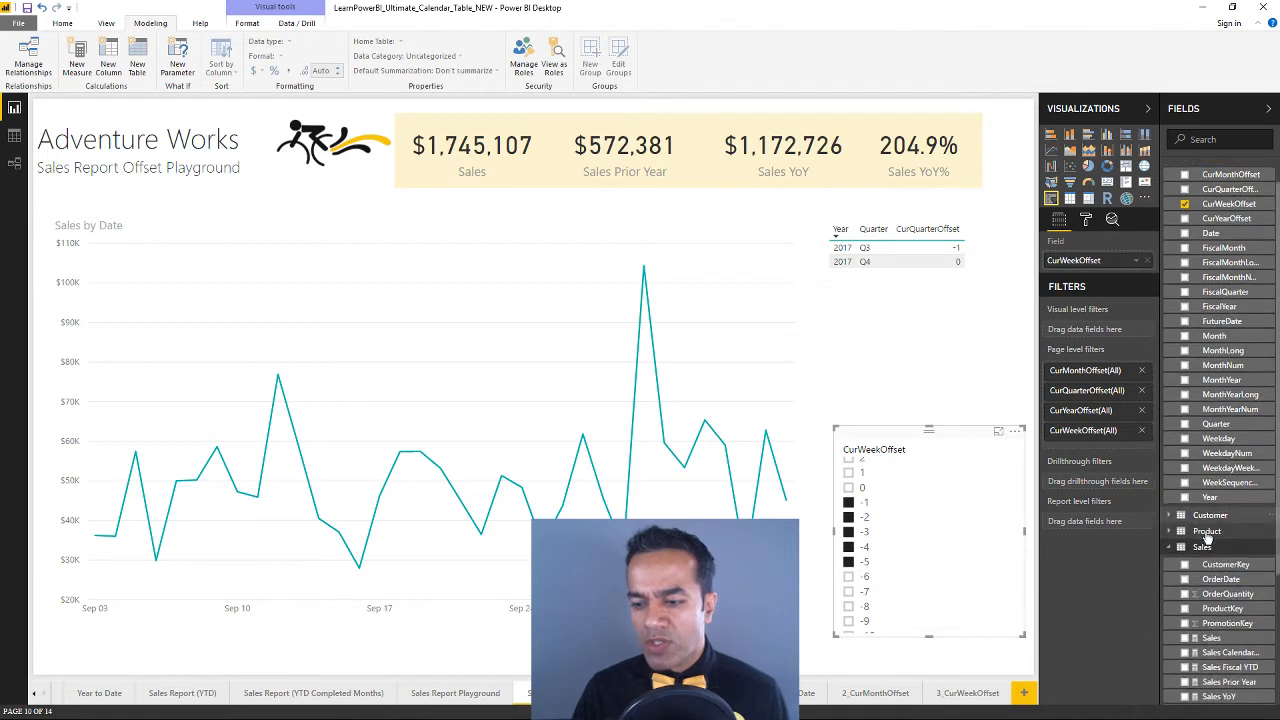
scroll(1210, 530, down, 3)
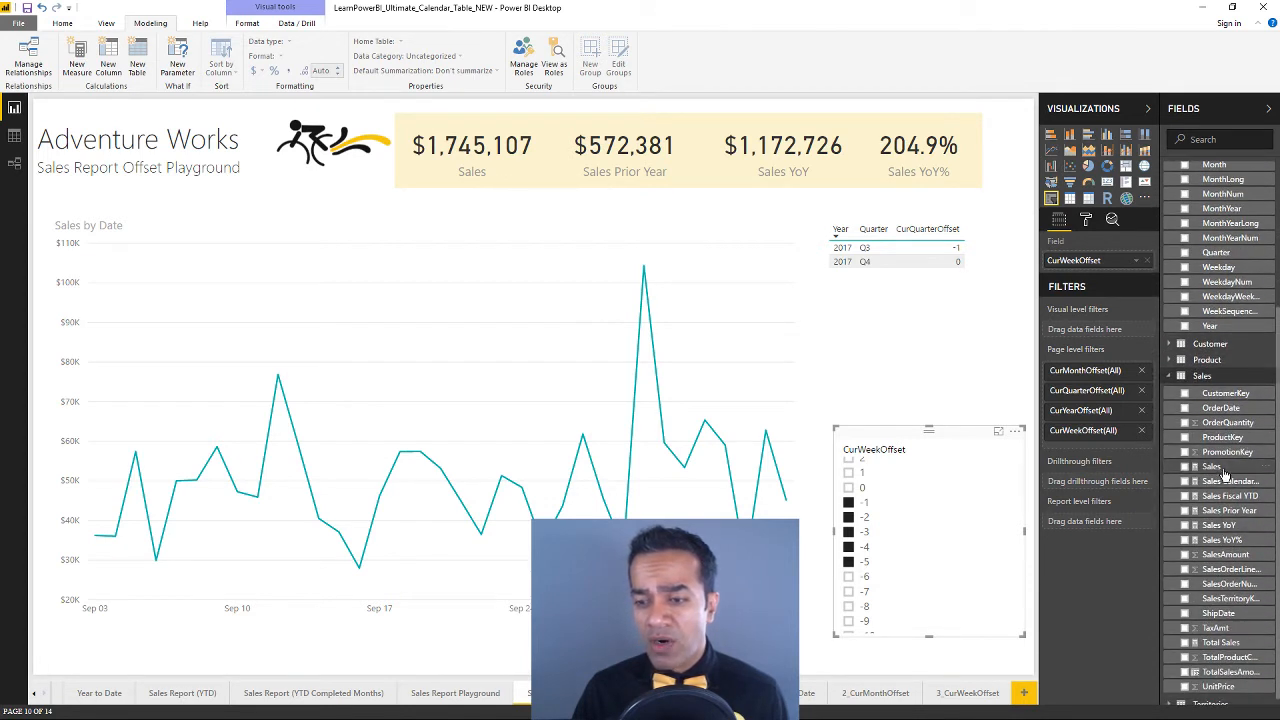
drag(1225, 474, 1125, 484)
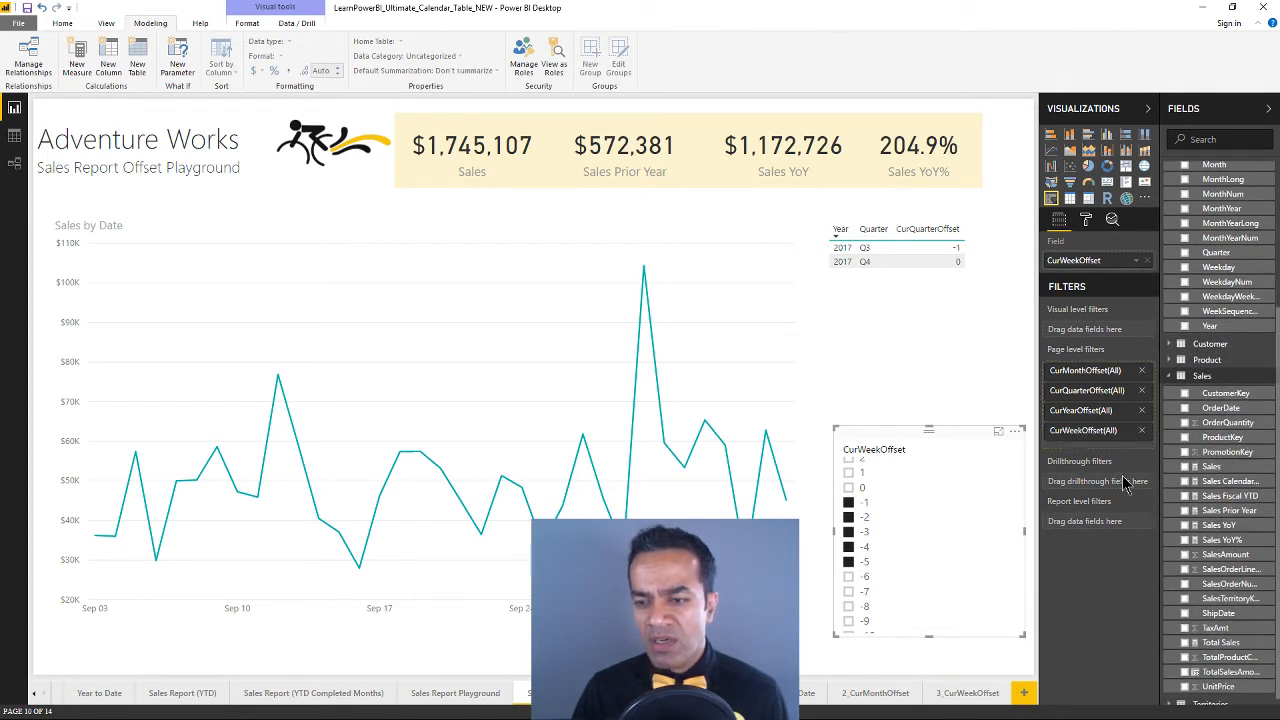
drag(1211, 469, 1087, 455)
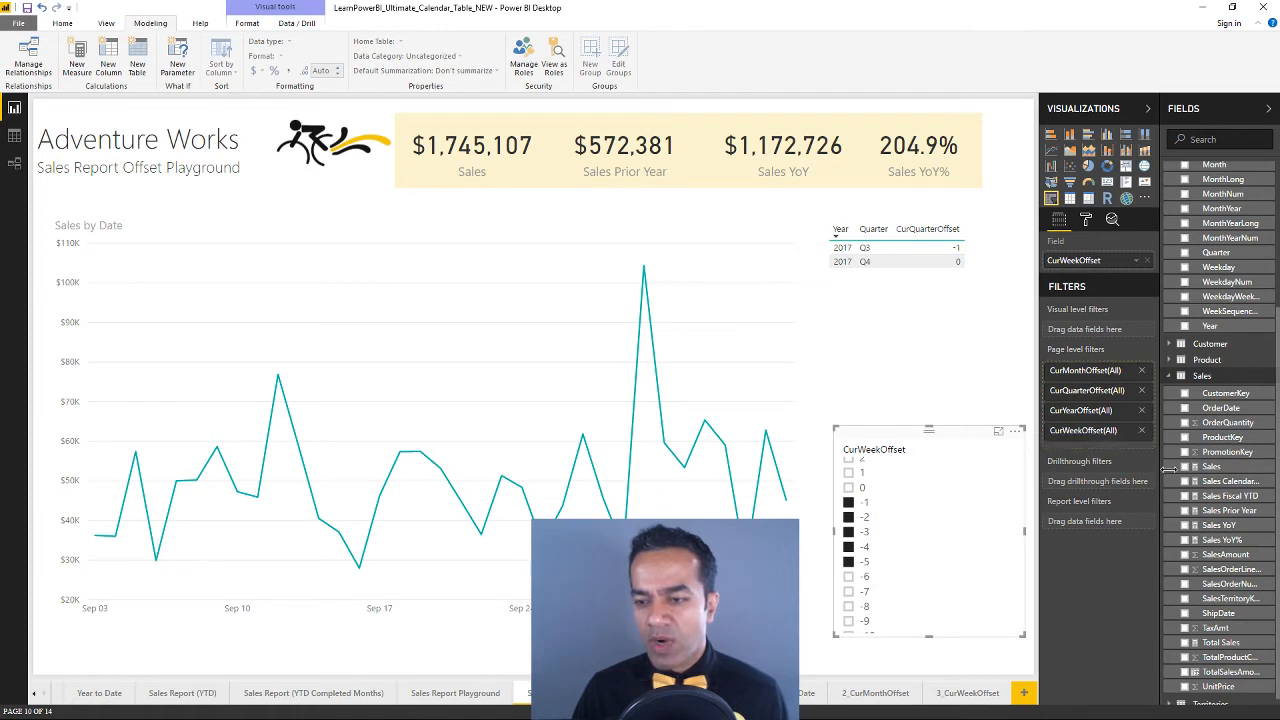
drag(1207, 468, 1115, 437)
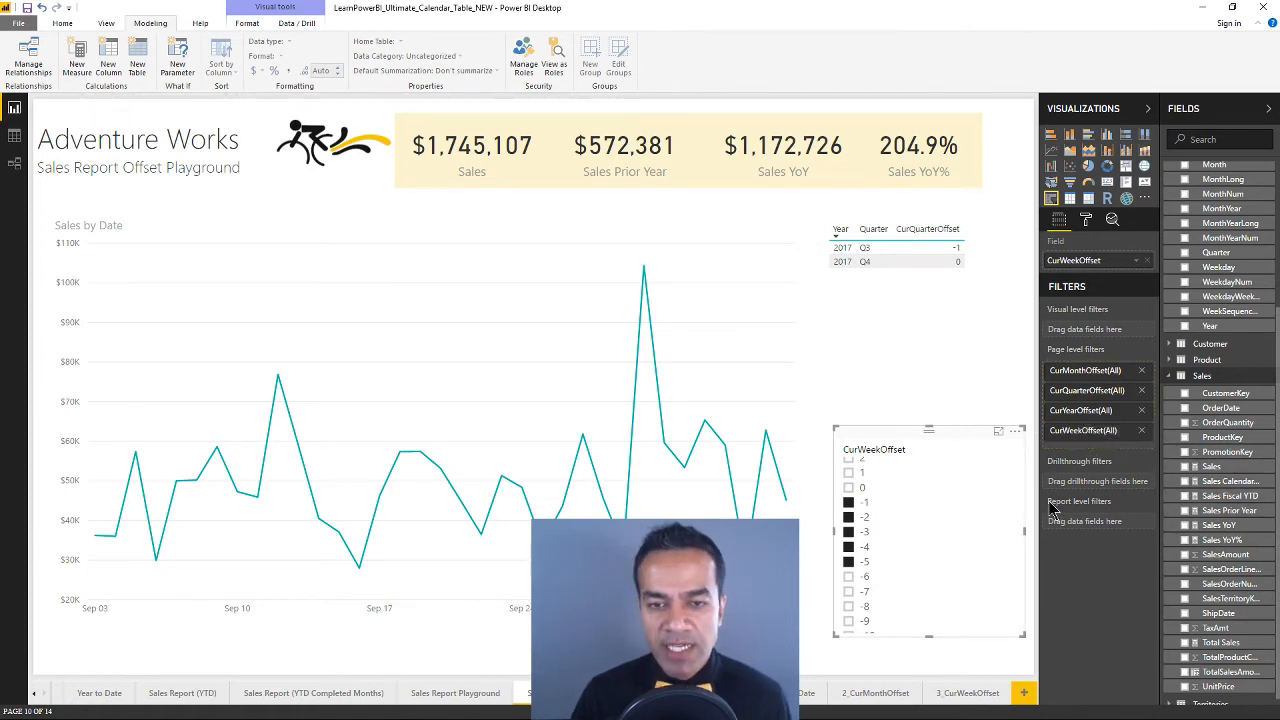
mouse_move(785, 405)
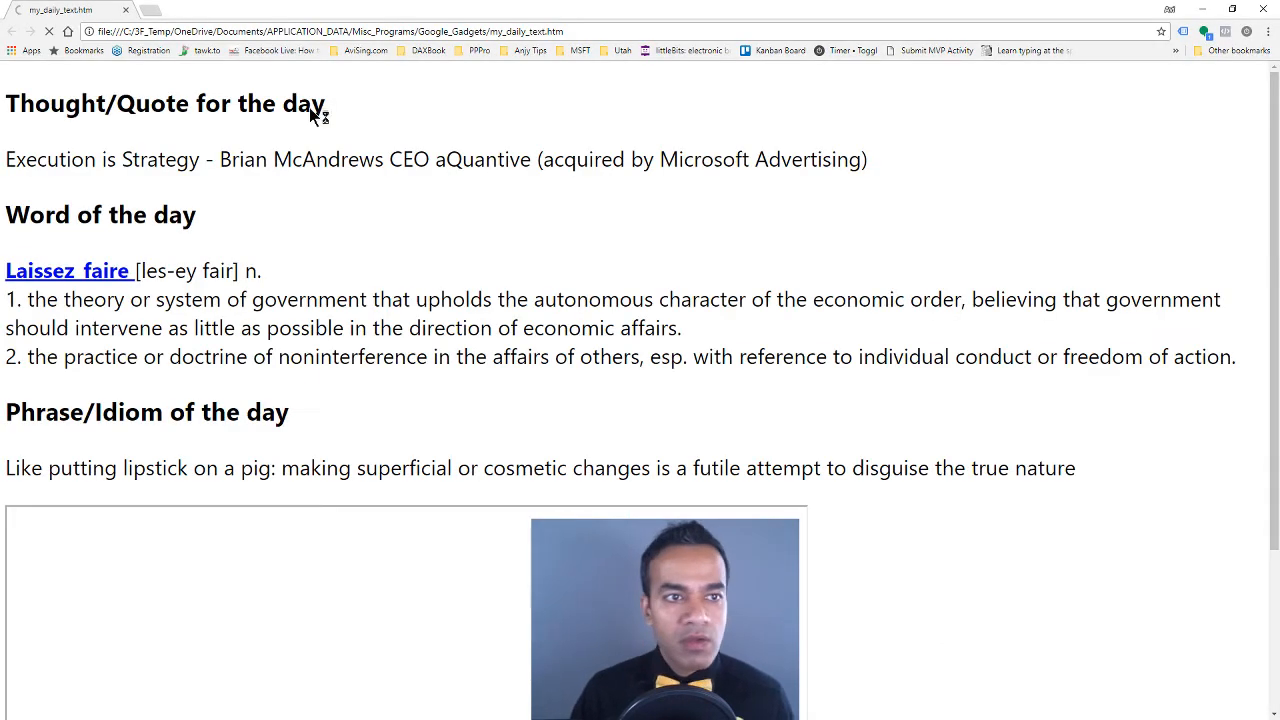
click(326, 32)
text(www.learnpowerbi.com)
key(Return)
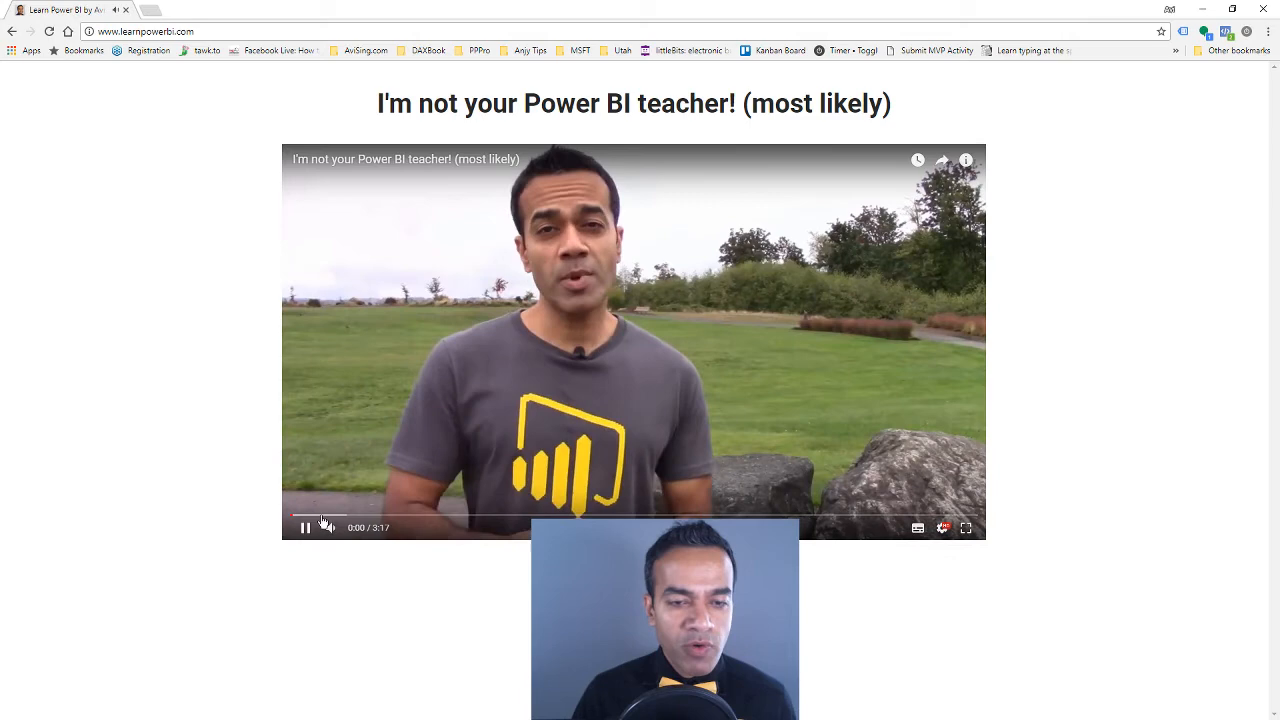
click(305, 527)
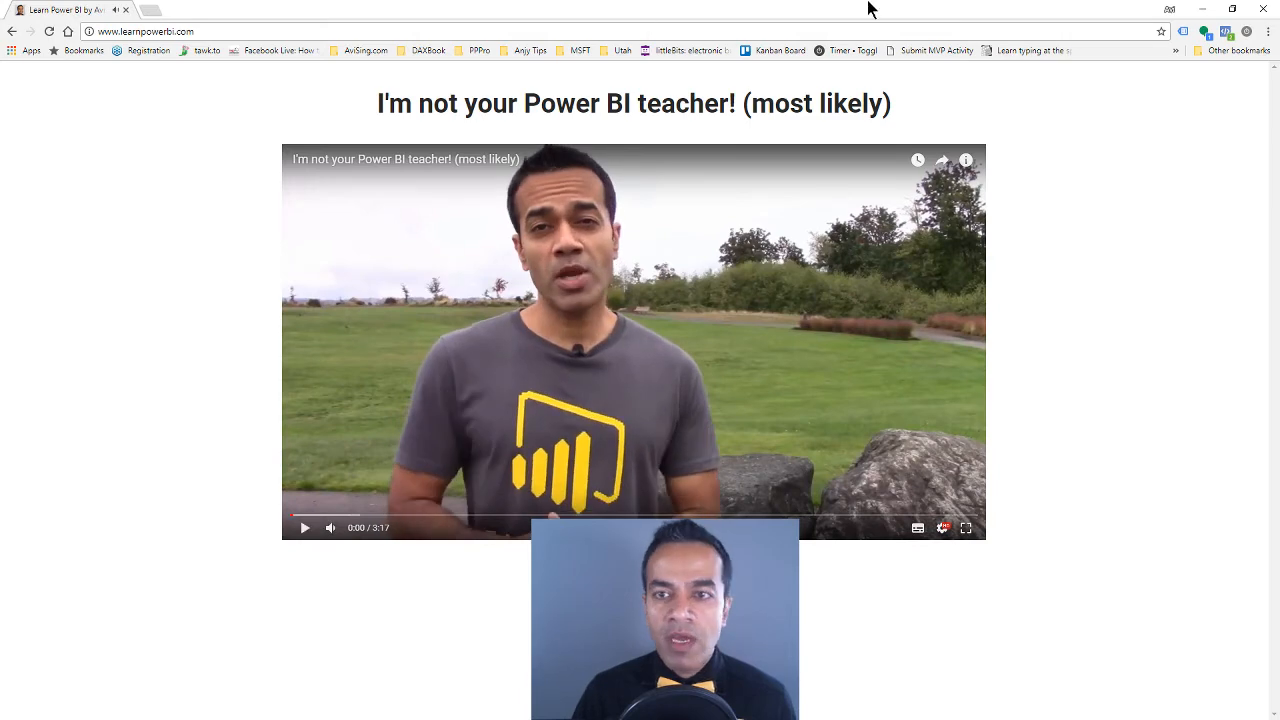
Float the browser window over the report, hide its bookmarks bar and move the window near the top of the screen
drag(865, 18, 904, 168)
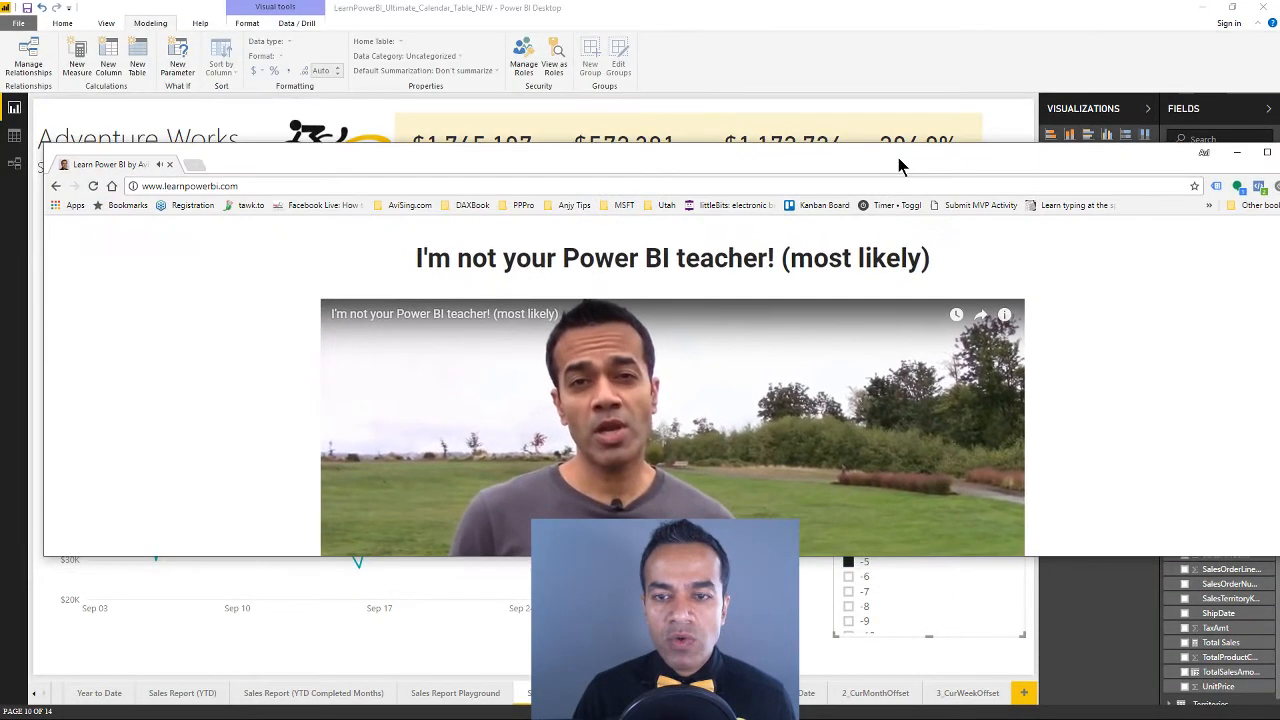
key(ctrl+shift+b)
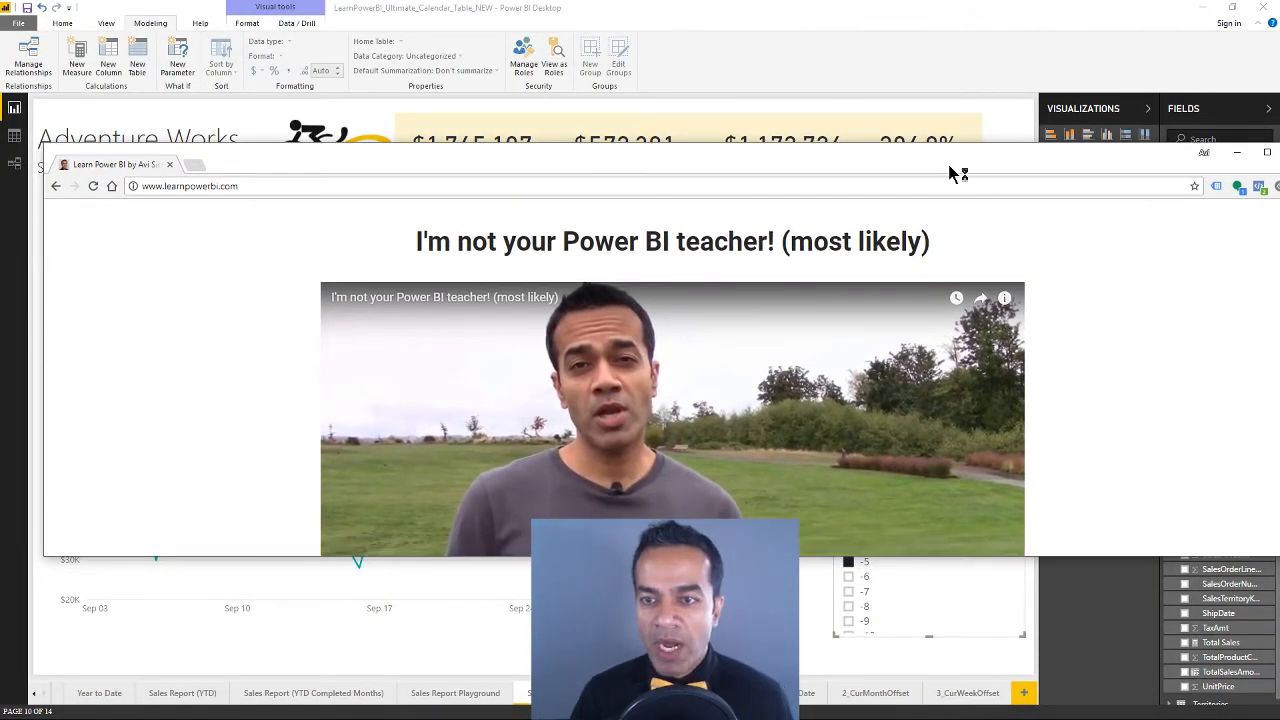
drag(955, 148, 956, 68)
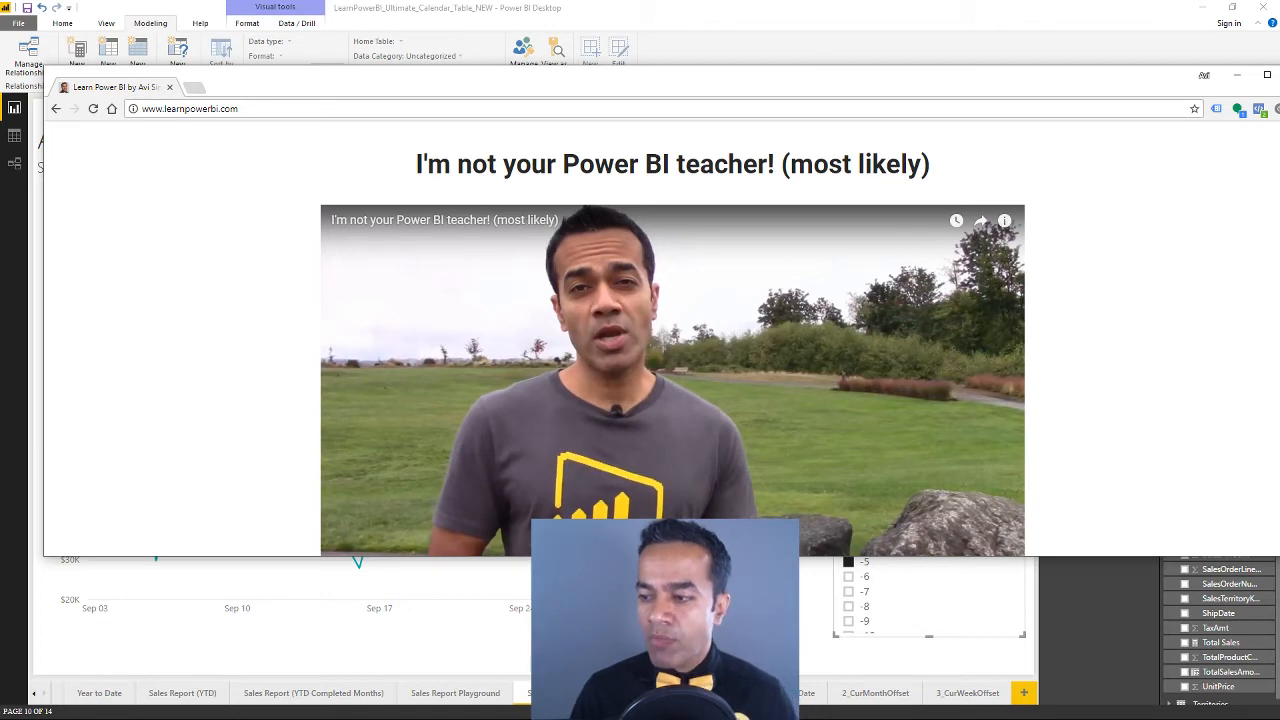
Switch back to Power BI Desktop, show the relationships diagram and move the Budget table up level with the Sales table
key(alt+Tab)
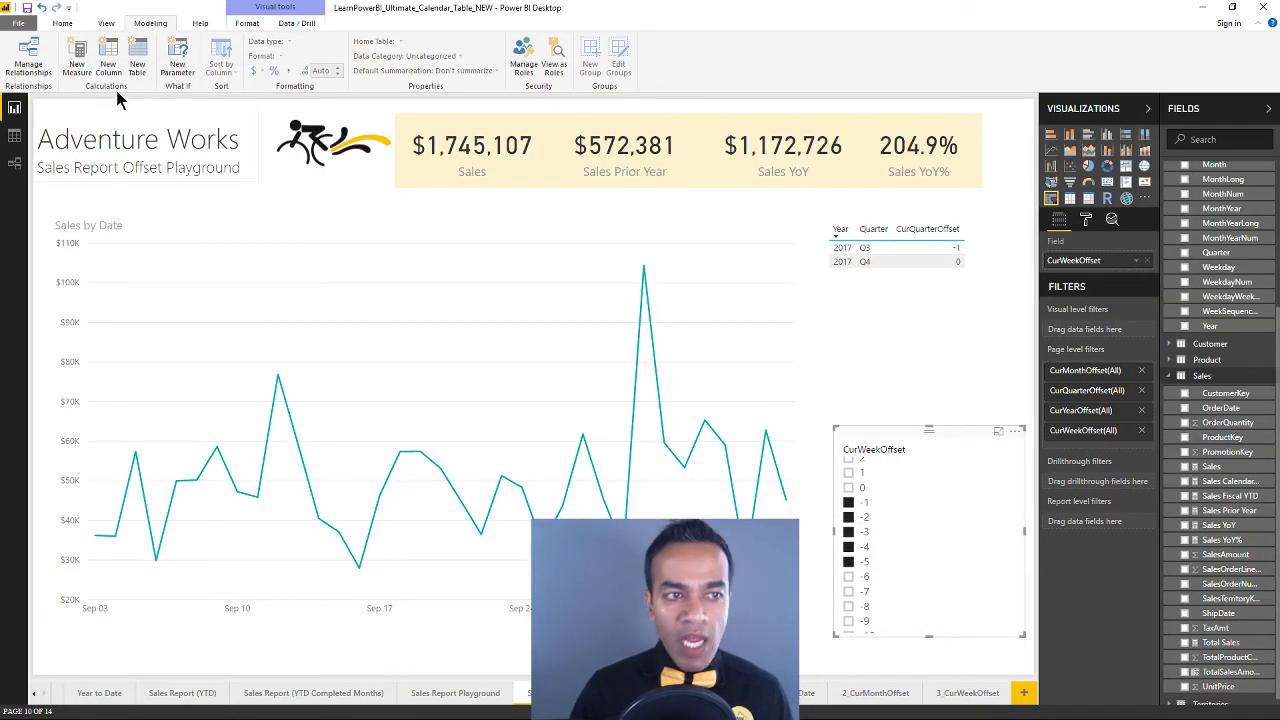
click(64, 24)
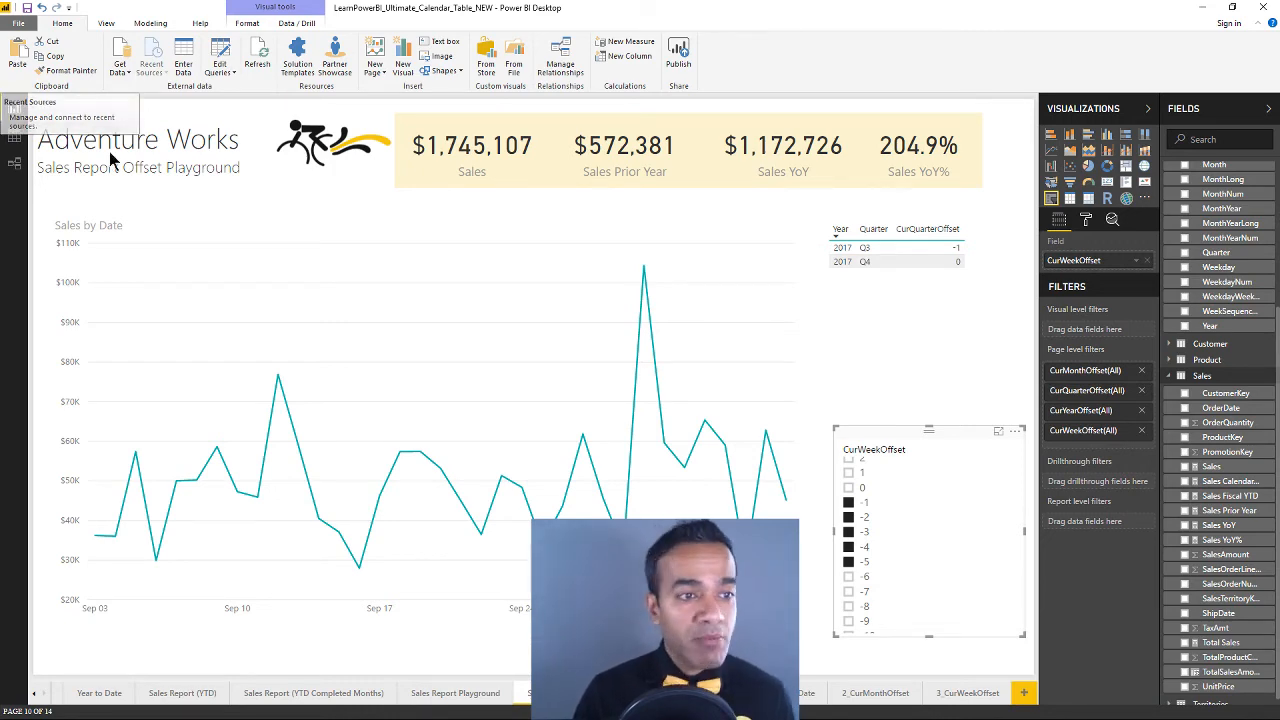
click(14, 163)
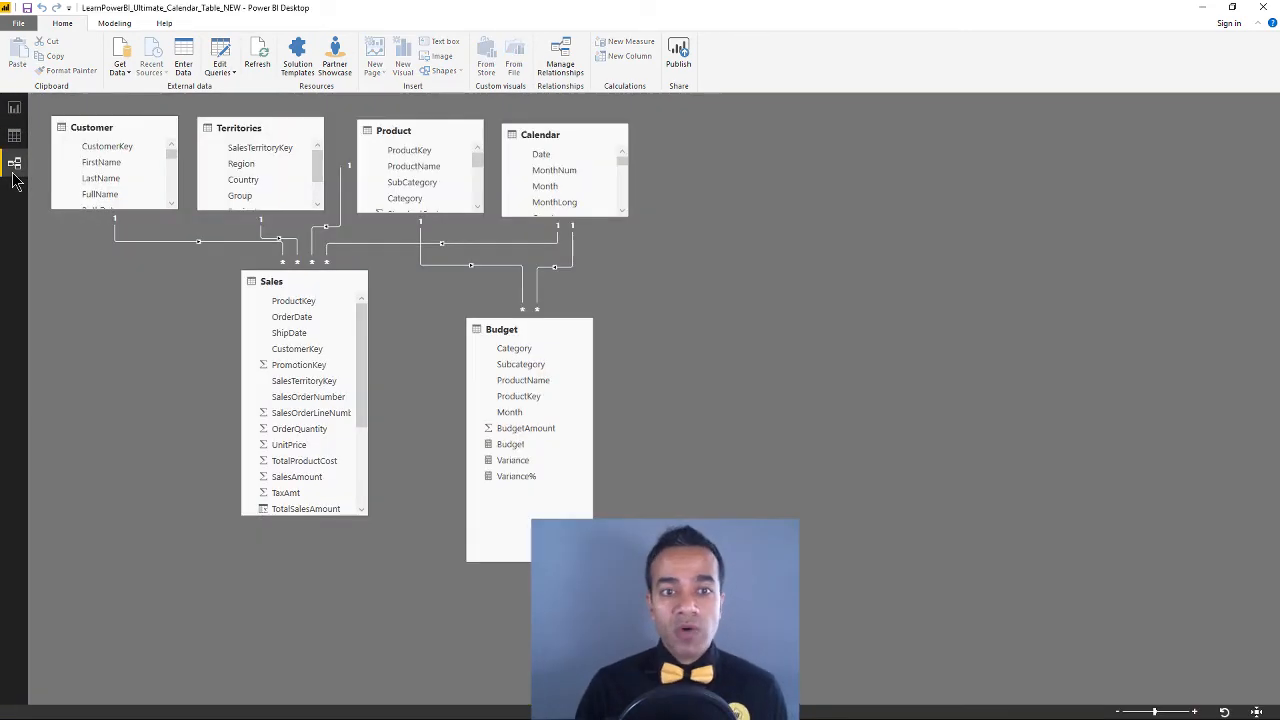
drag(567, 333, 567, 290)
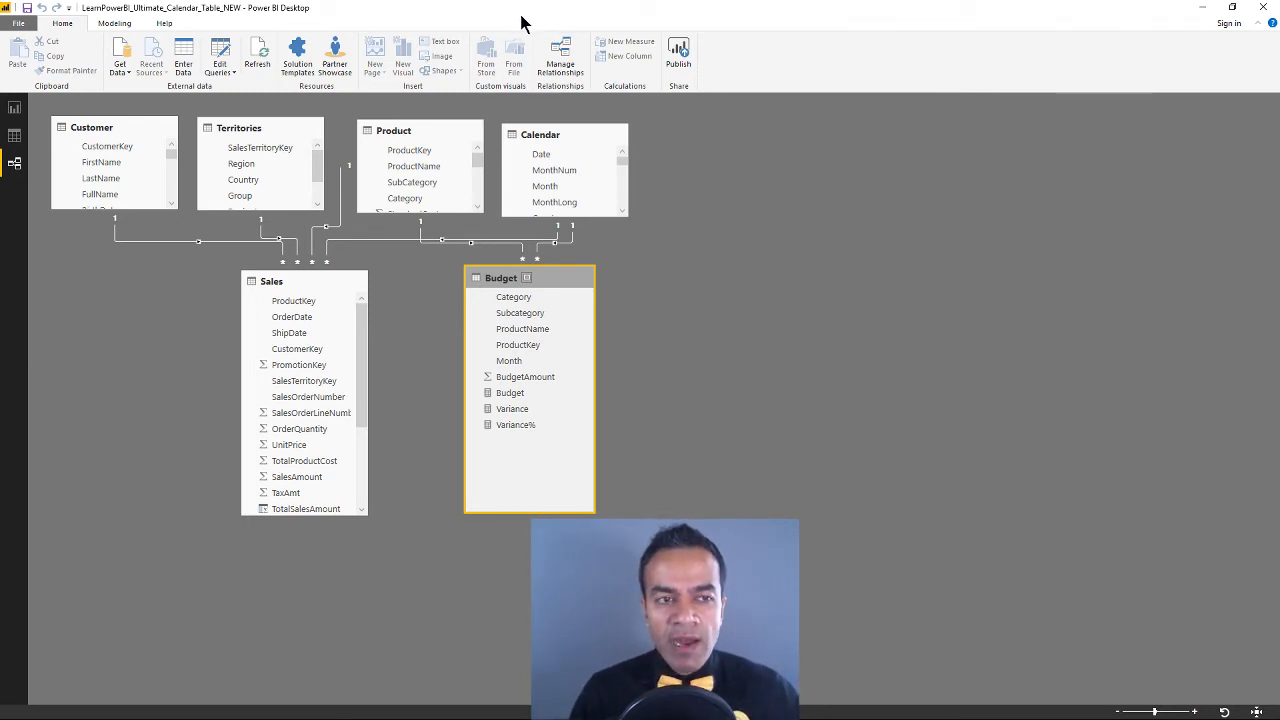
click(220, 60)
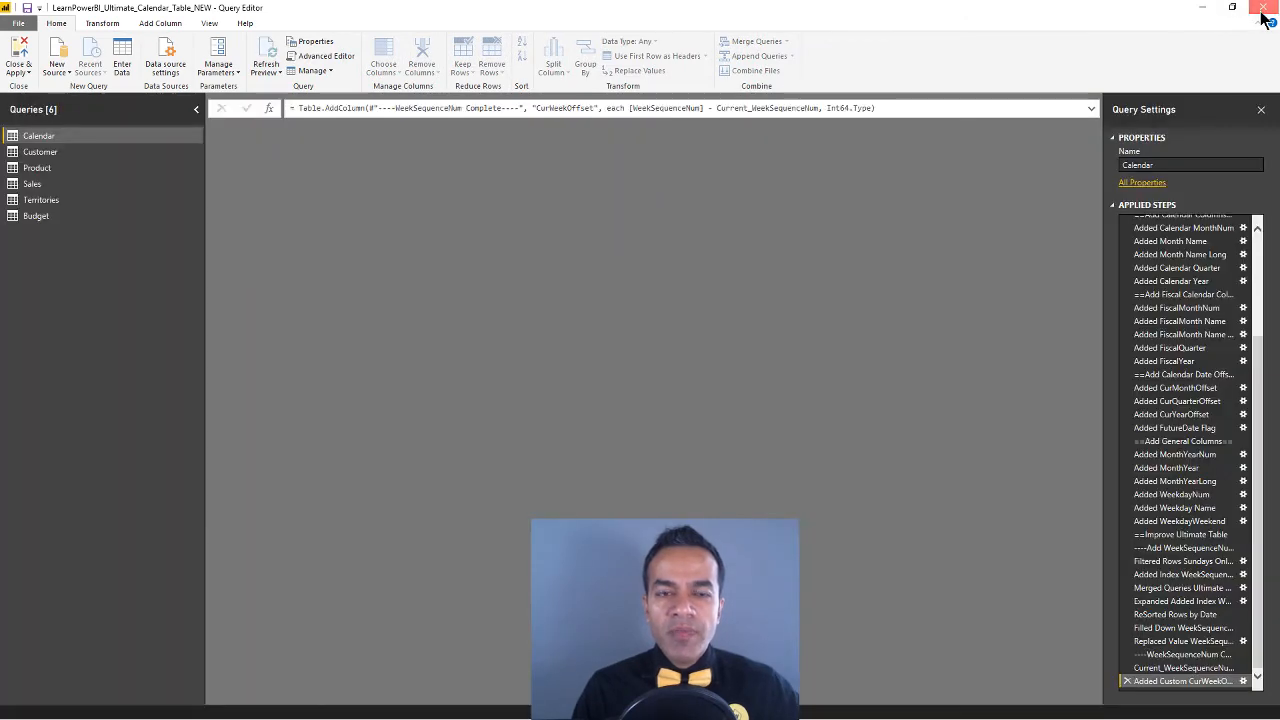
click(1263, 8)
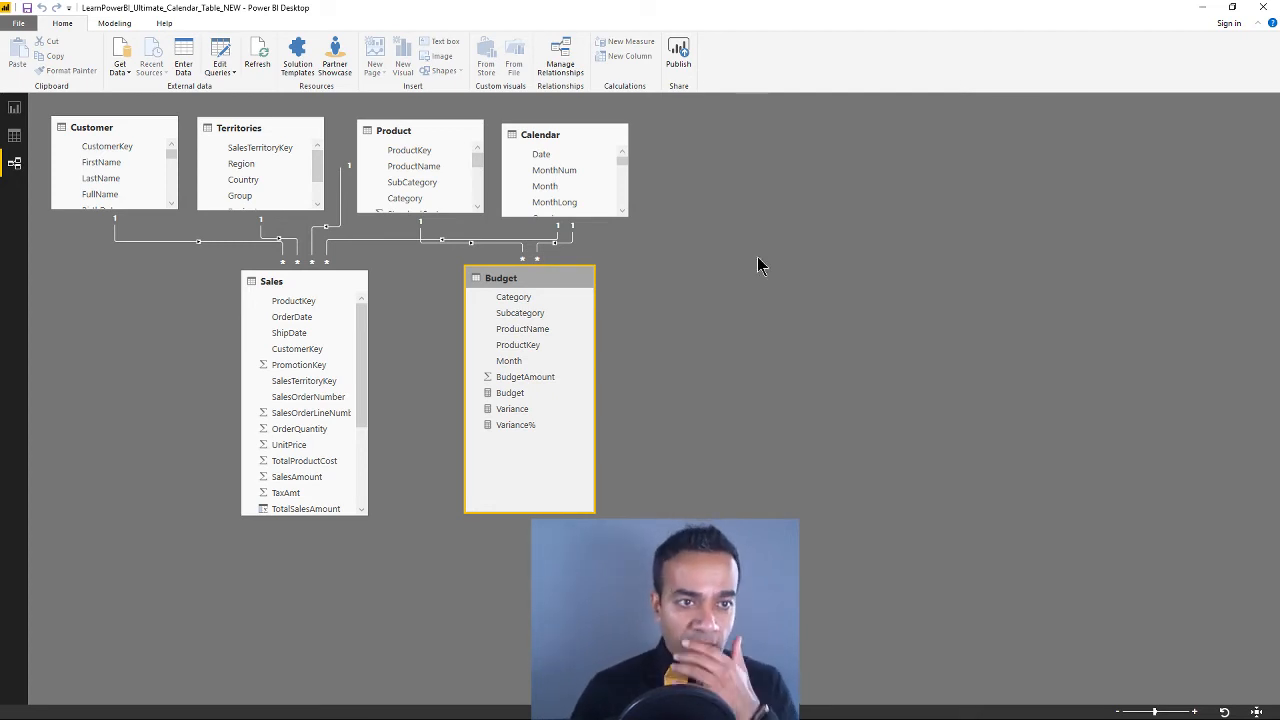
click(222, 57)
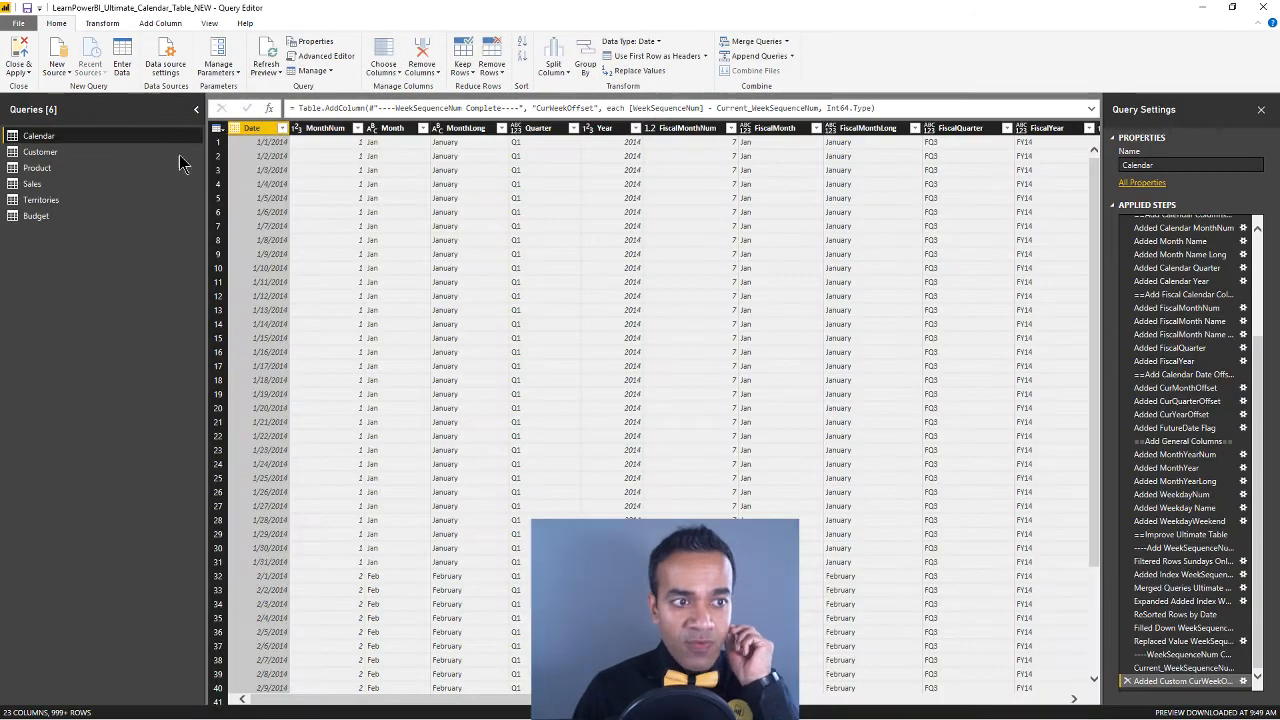
click(76, 186)
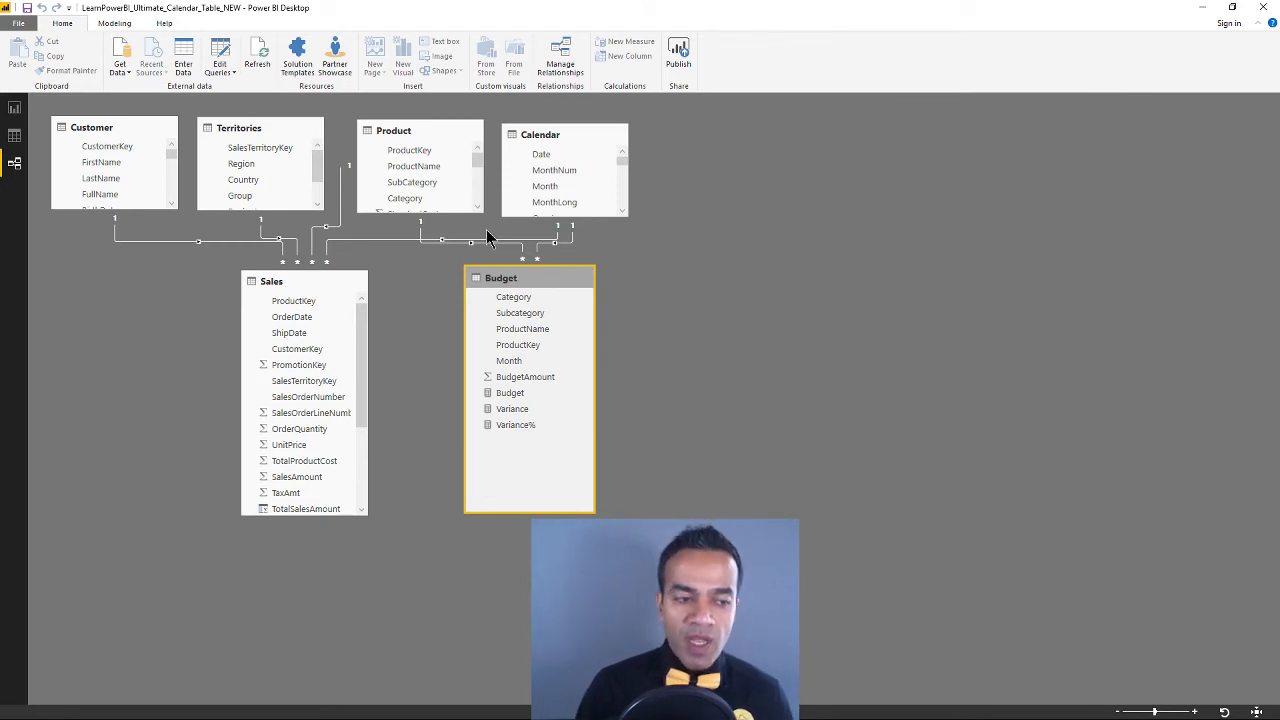
Open the Query Editor and view the Budget query's data preview and applied steps, keeping the window maximized
click(219, 52)
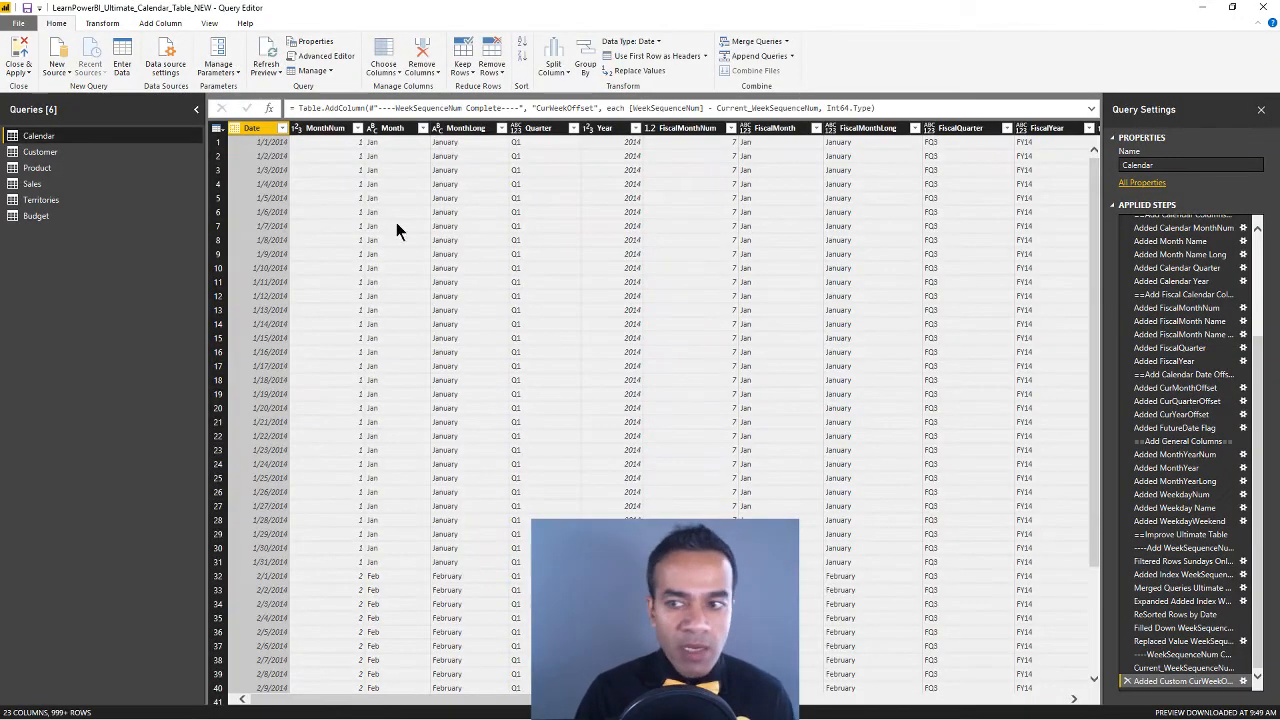
click(52, 218)
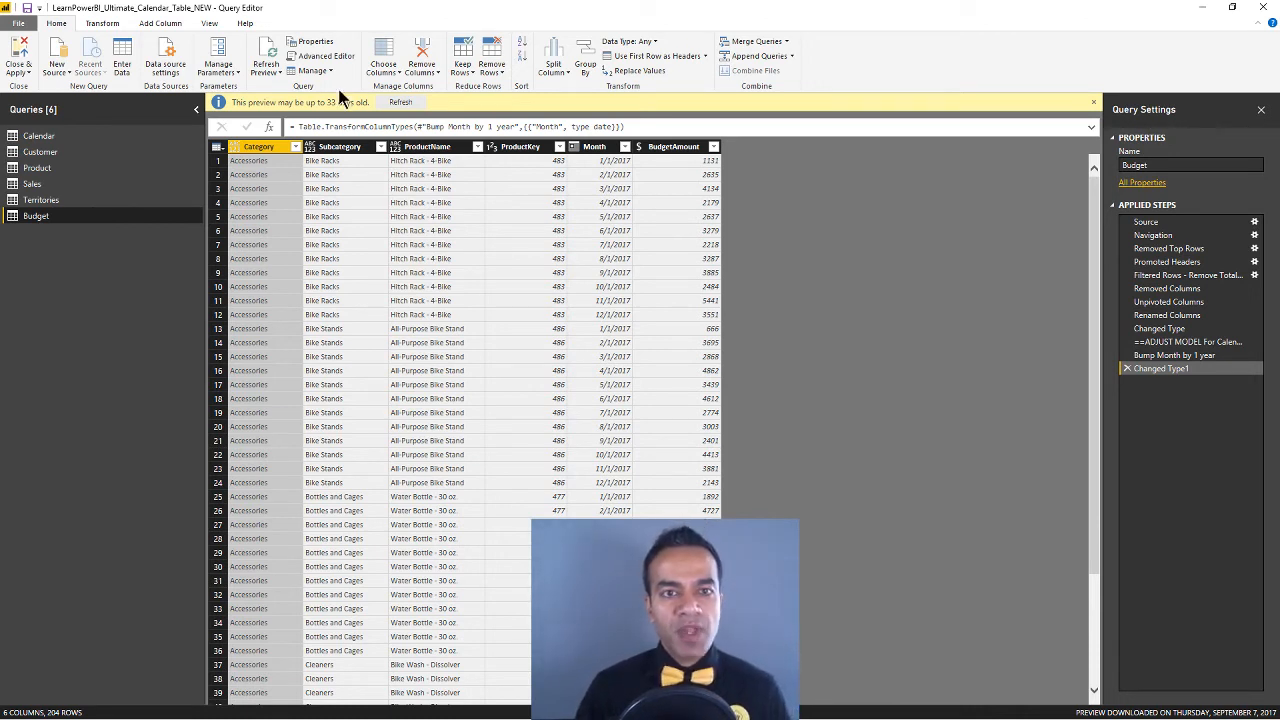
drag(463, 14, 593, 126)
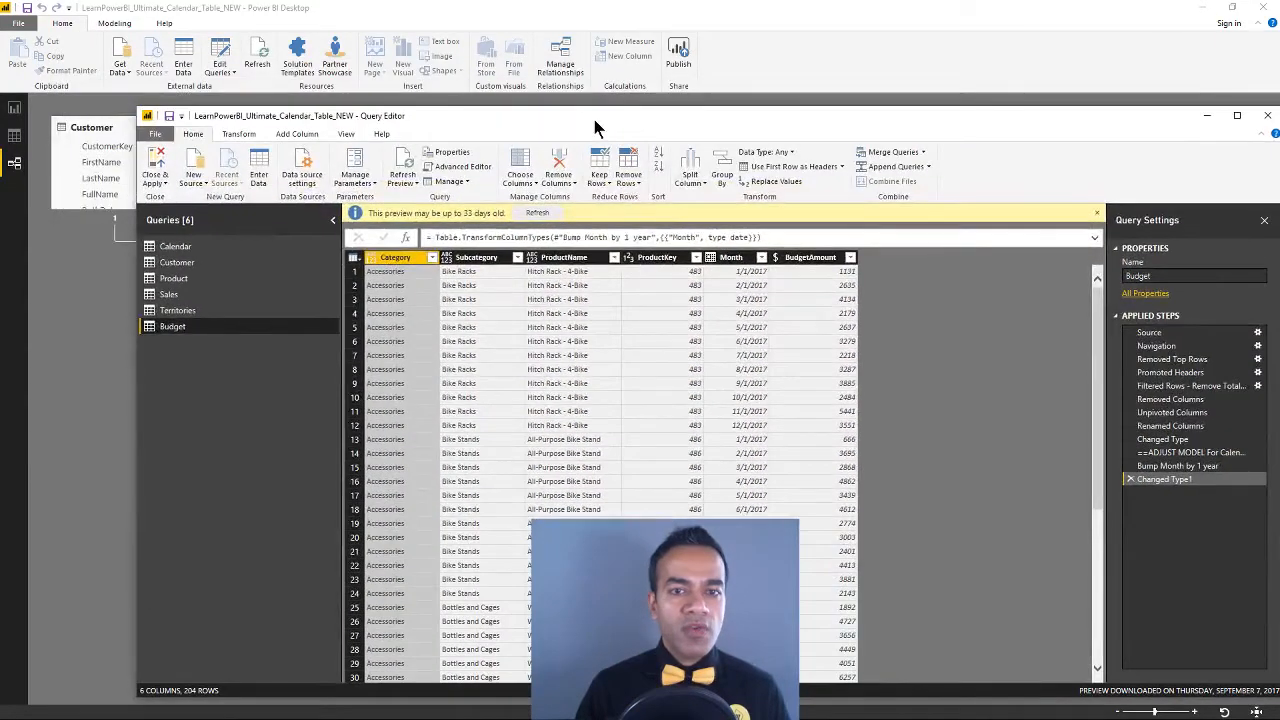
double_click(593, 126)
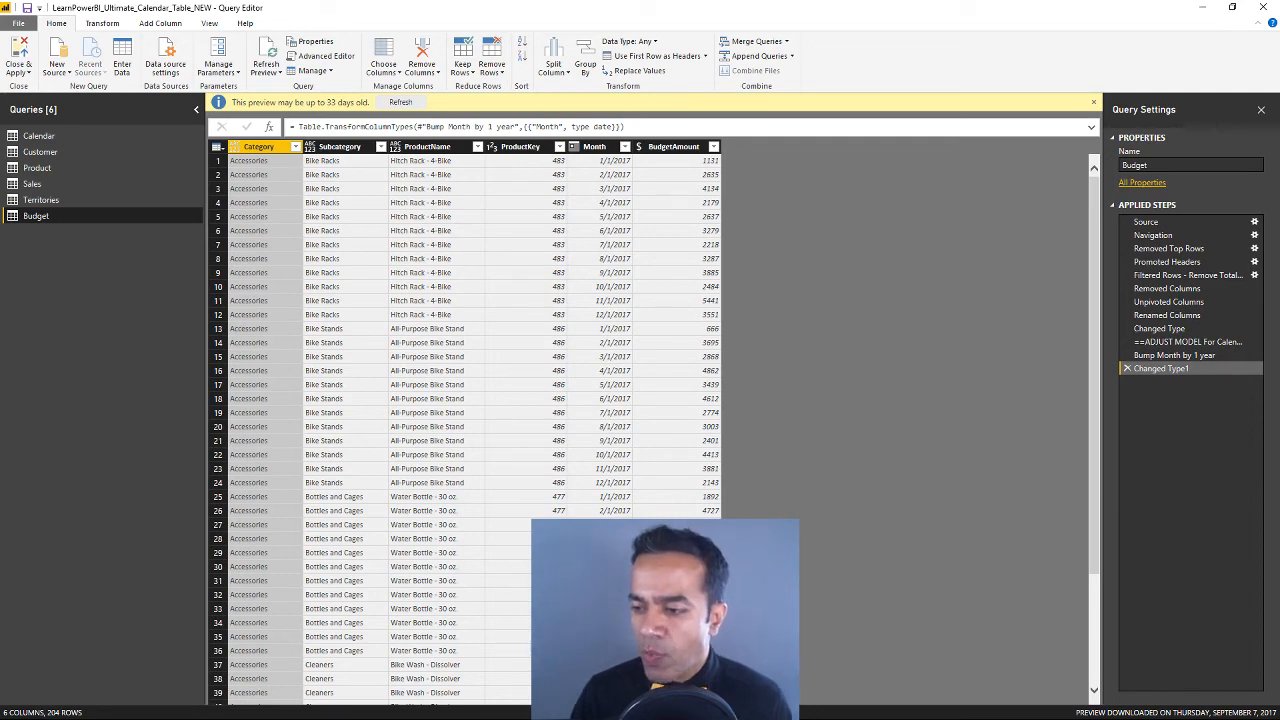
Switch to the Edge browser, open the Power BI website in a new tab and sign in to the service
key(alt+Tab)
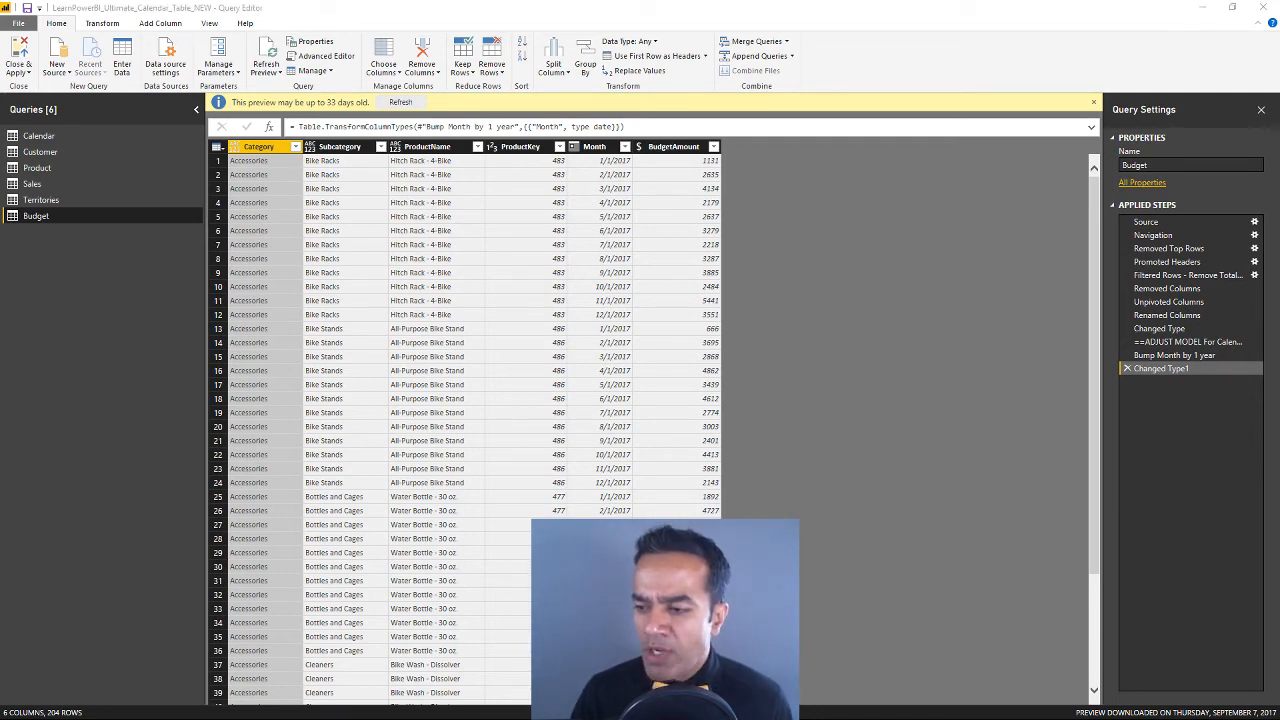
key(ctrl+t)
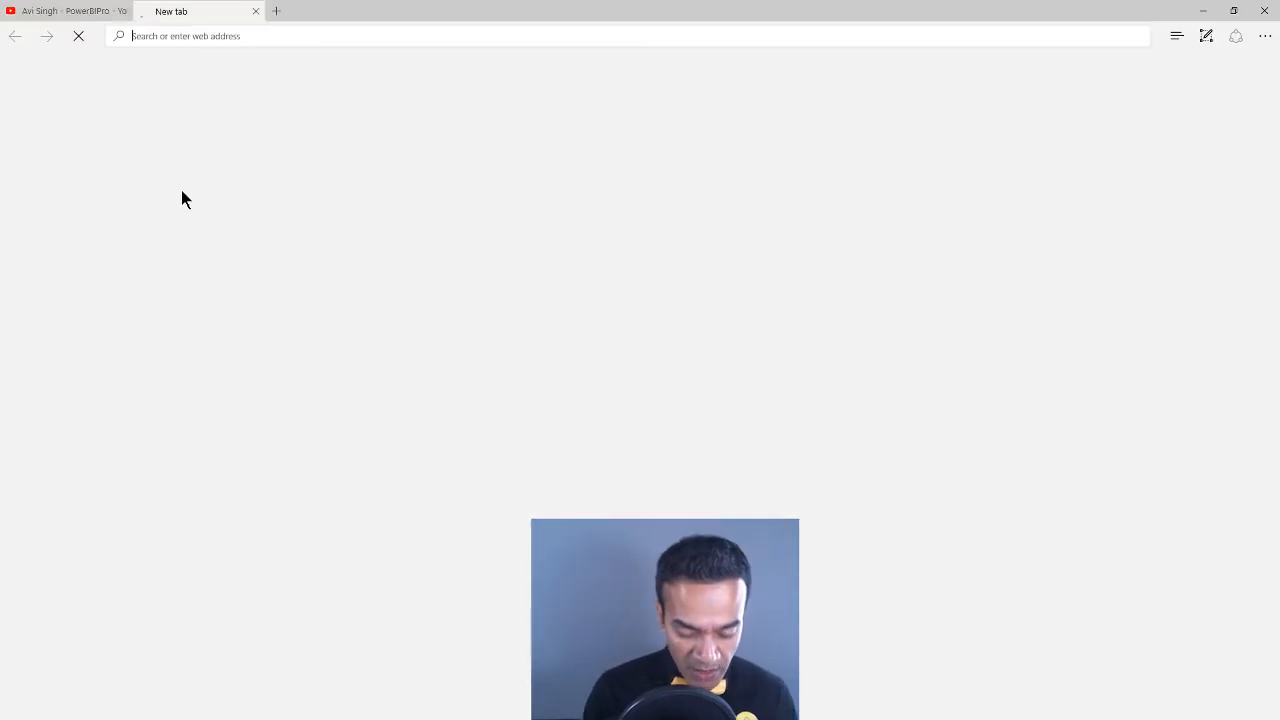
text(powerbi)
key(Return)
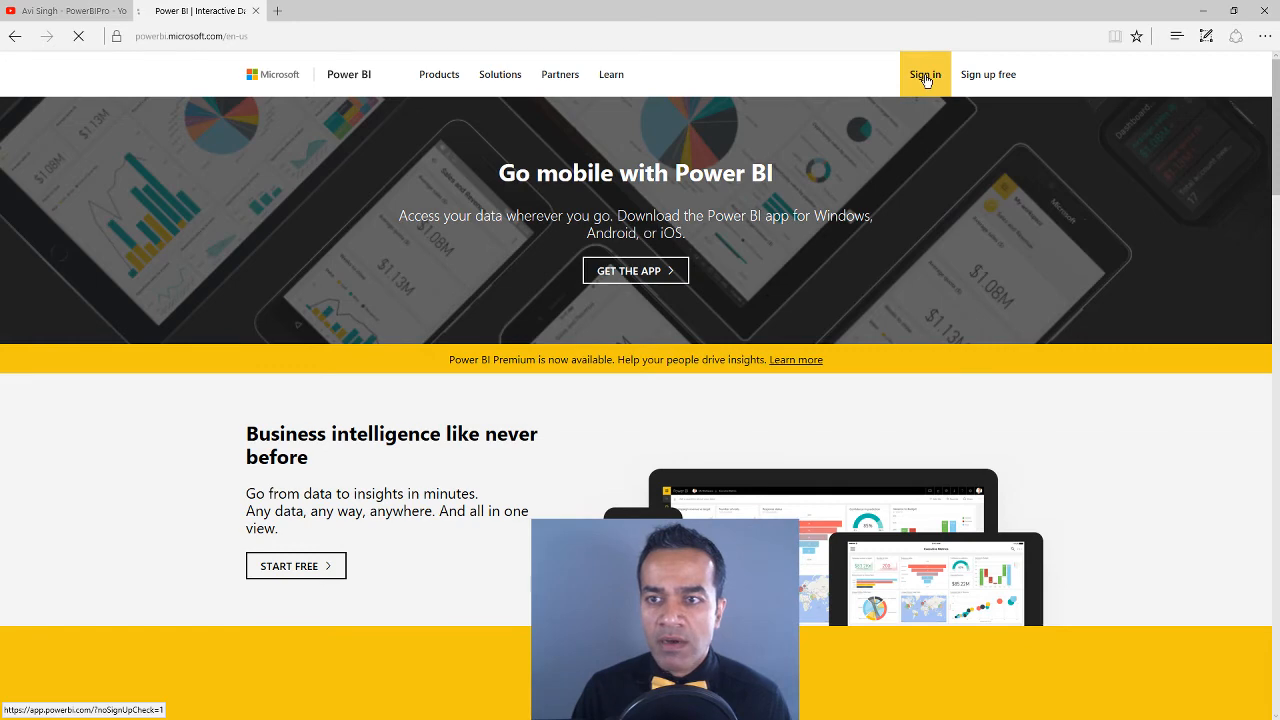
click(925, 76)
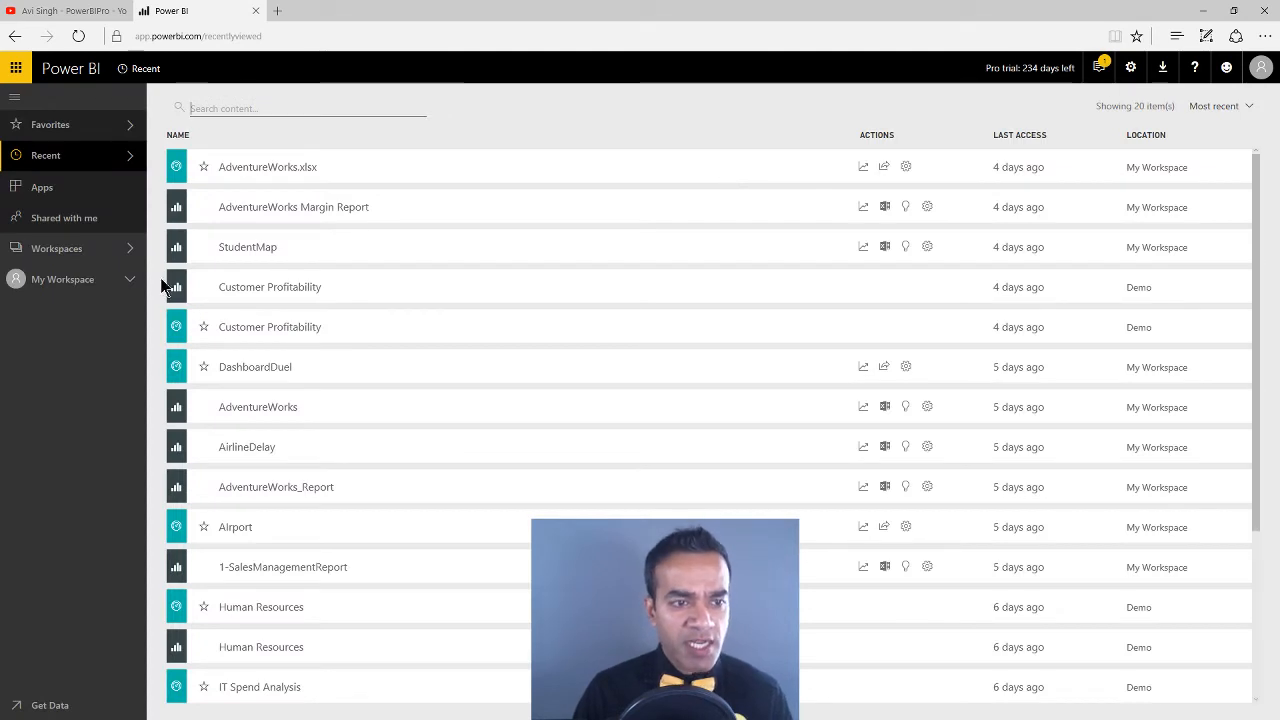
Open the AdventureWorks report from My Workspace and go to the Demo app workspace
click(127, 282)
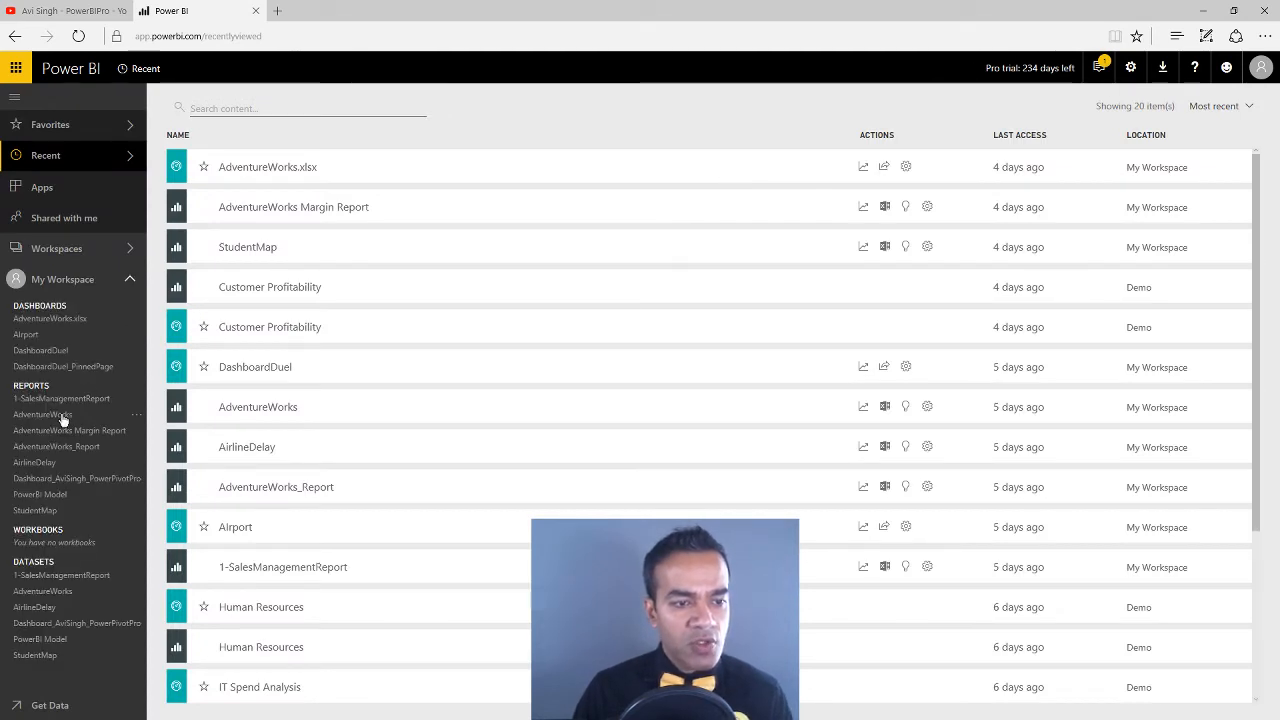
click(114, 414)
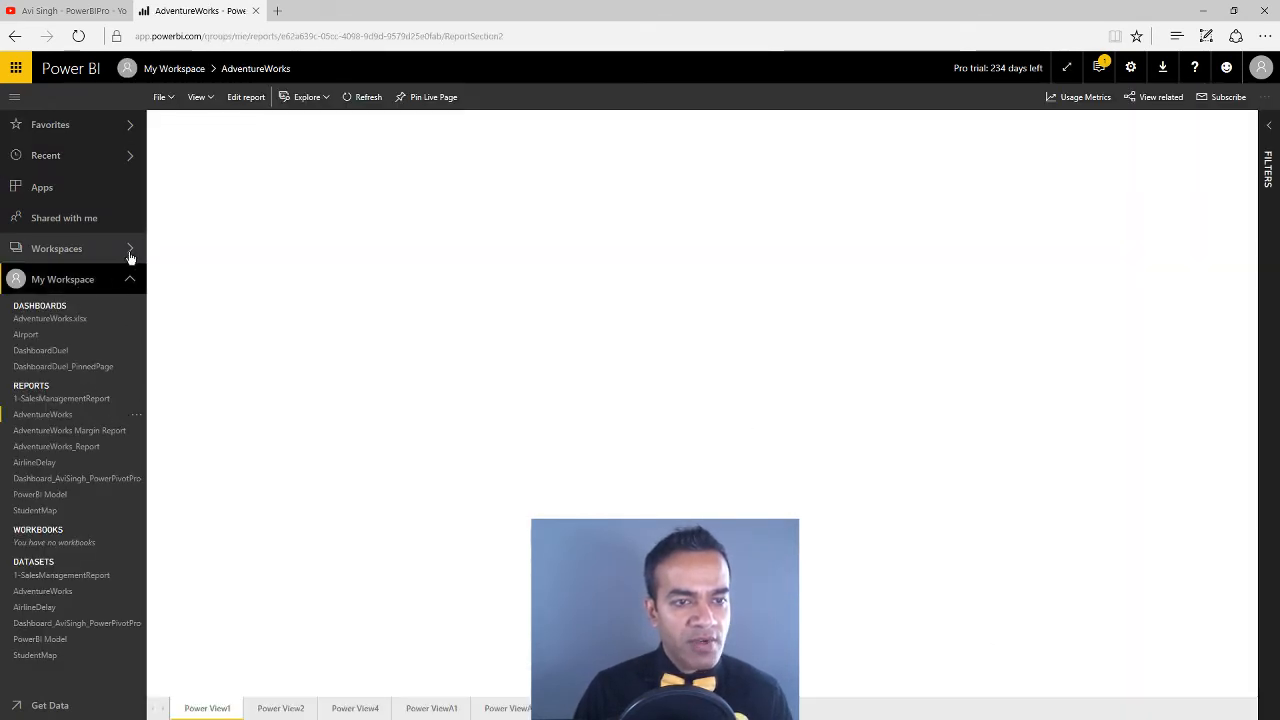
click(130, 250)
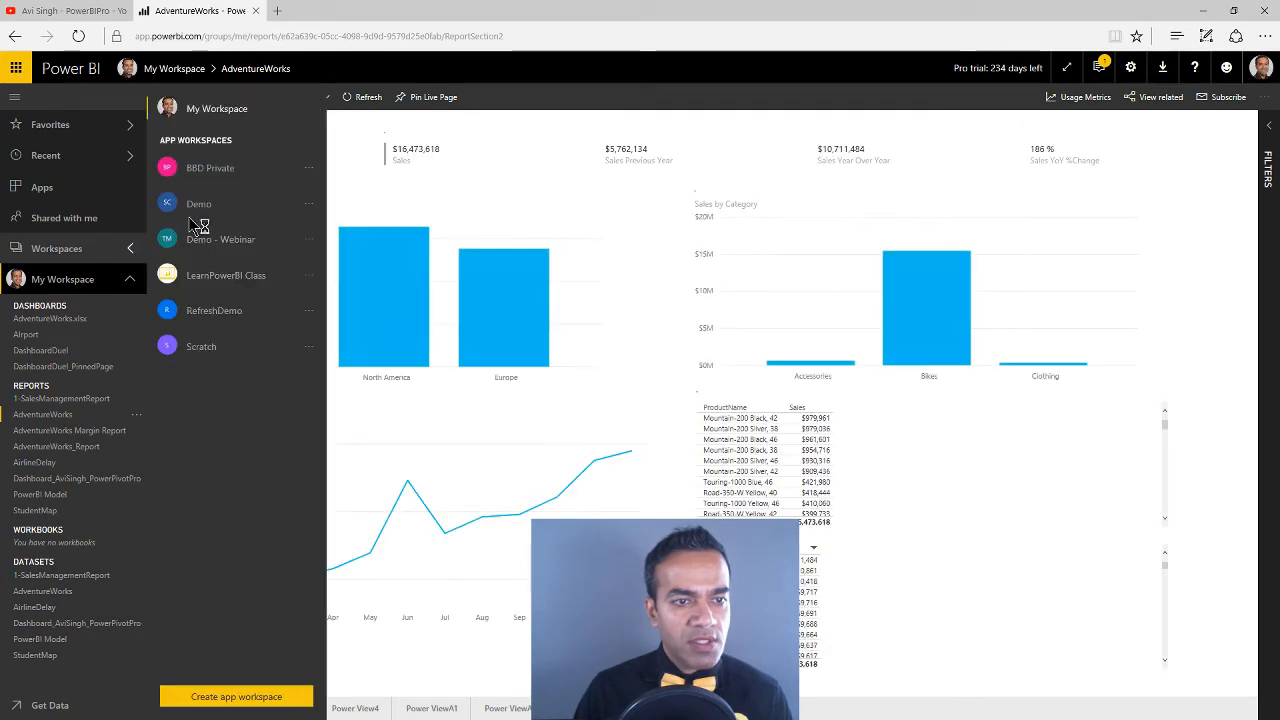
click(204, 207)
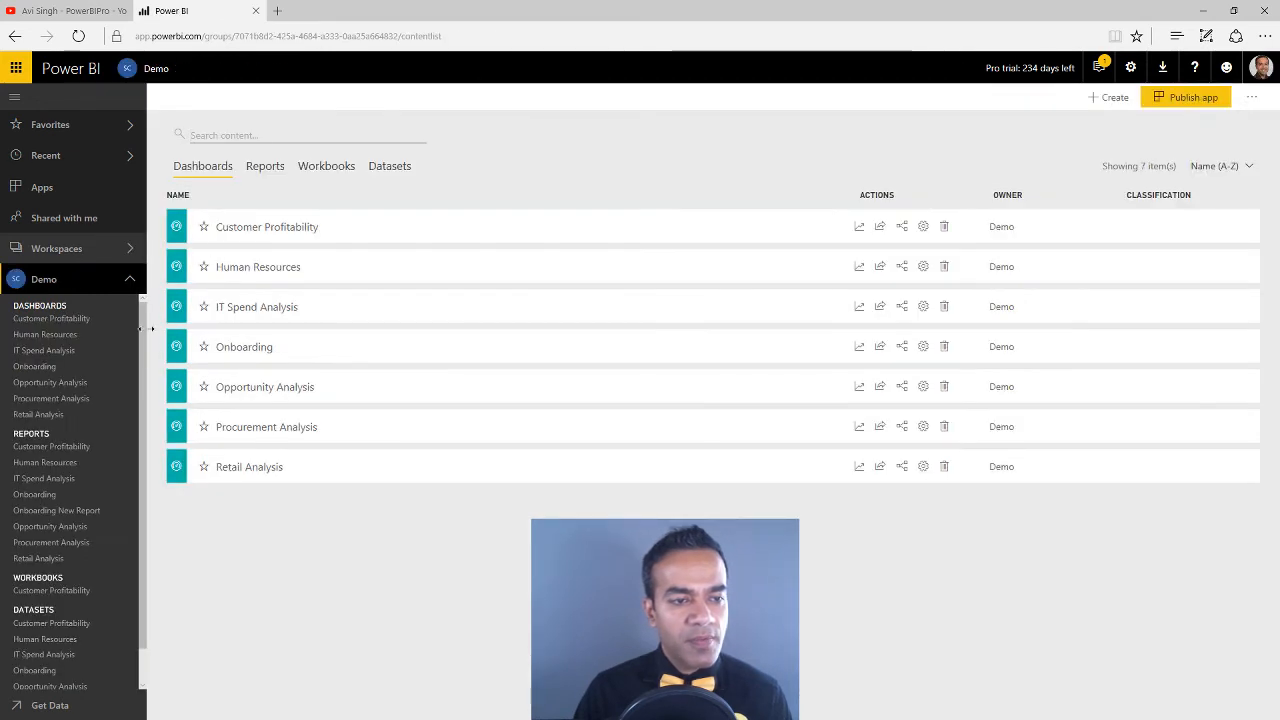
Open the Customer Profitability dashboard and then its report in the Demo workspace, and view the report's email subscription settings
click(92, 319)
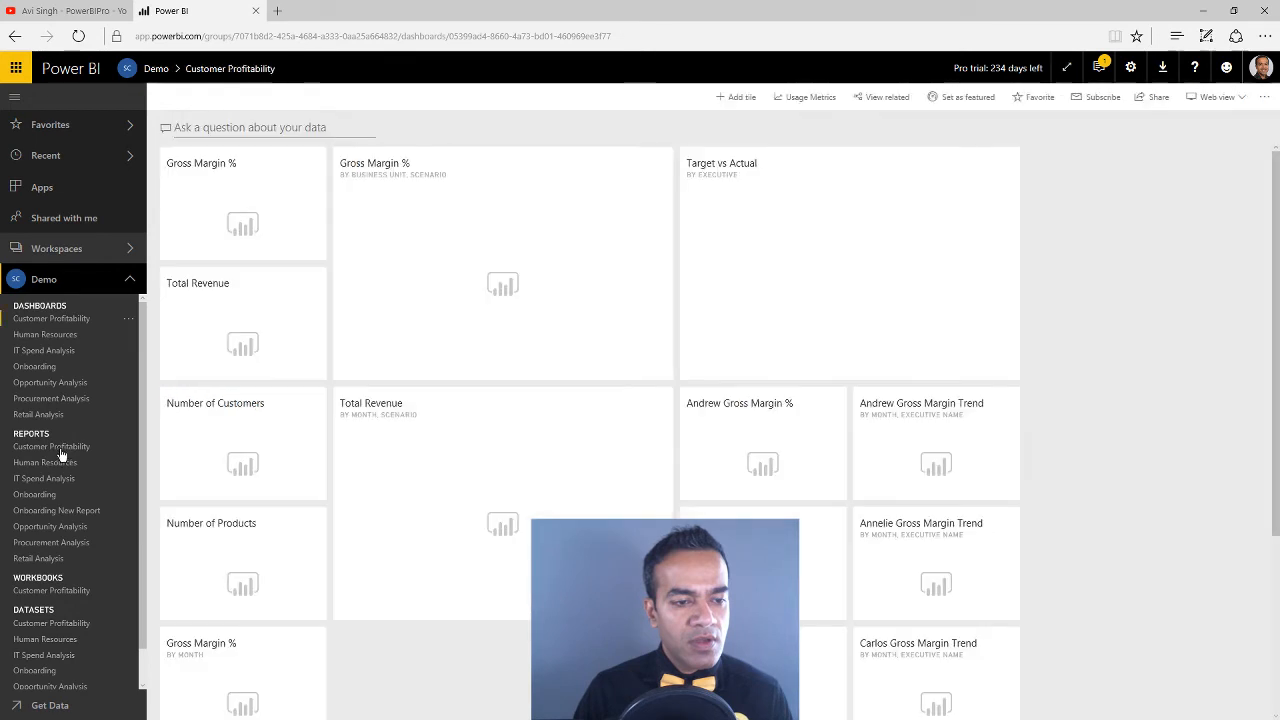
click(104, 446)
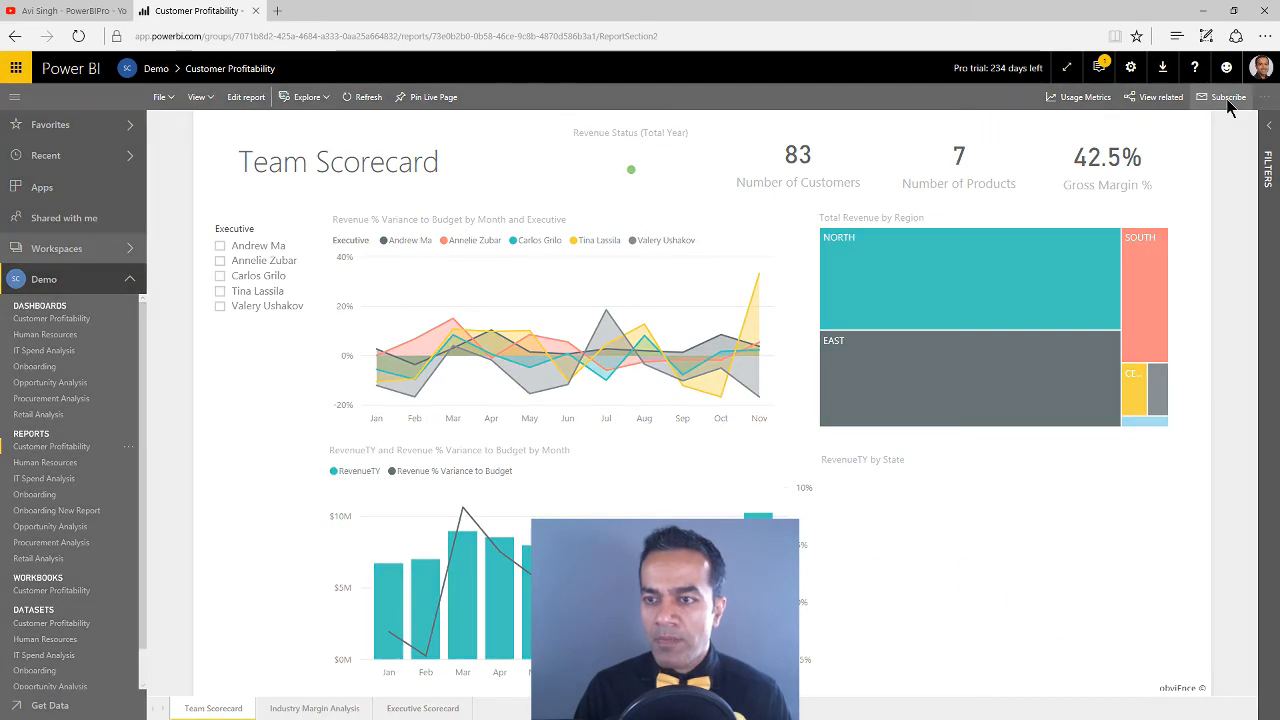
click(1224, 99)
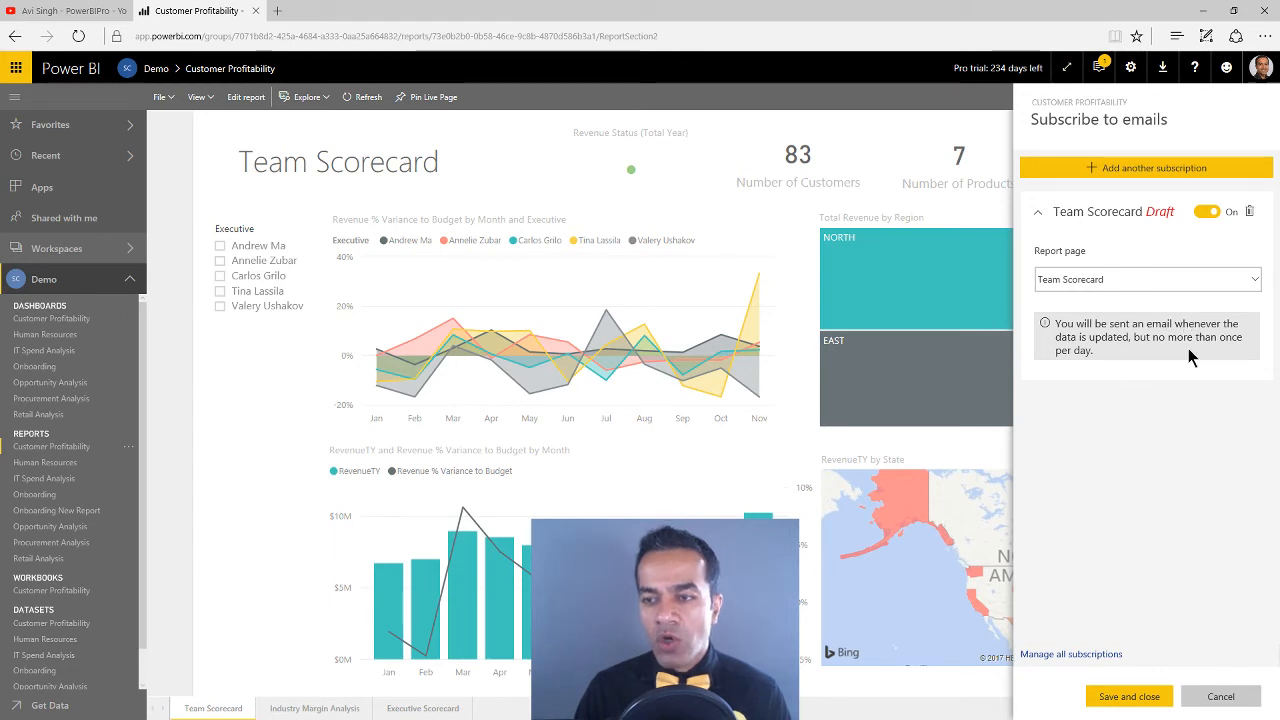
click(853, 116)
Return to the Customer Profitability dashboard, view its email subscription settings and discard the draft subscription
click(72, 320)
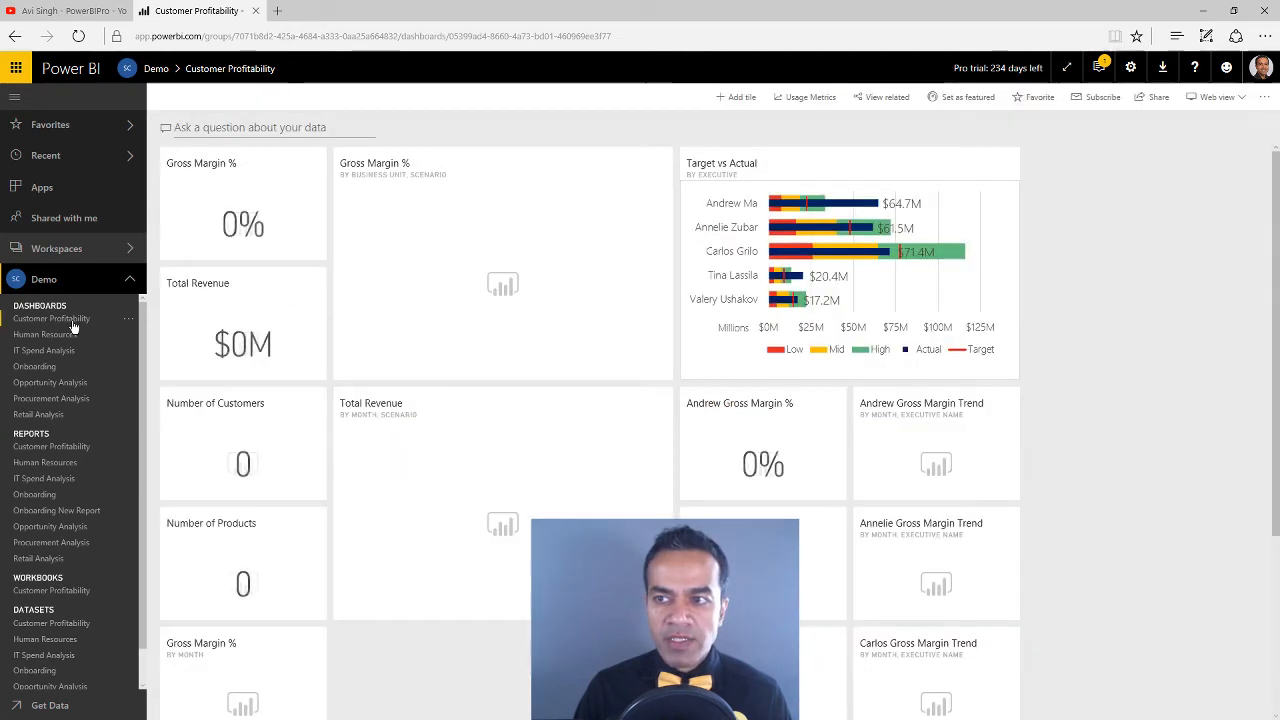
click(1100, 97)
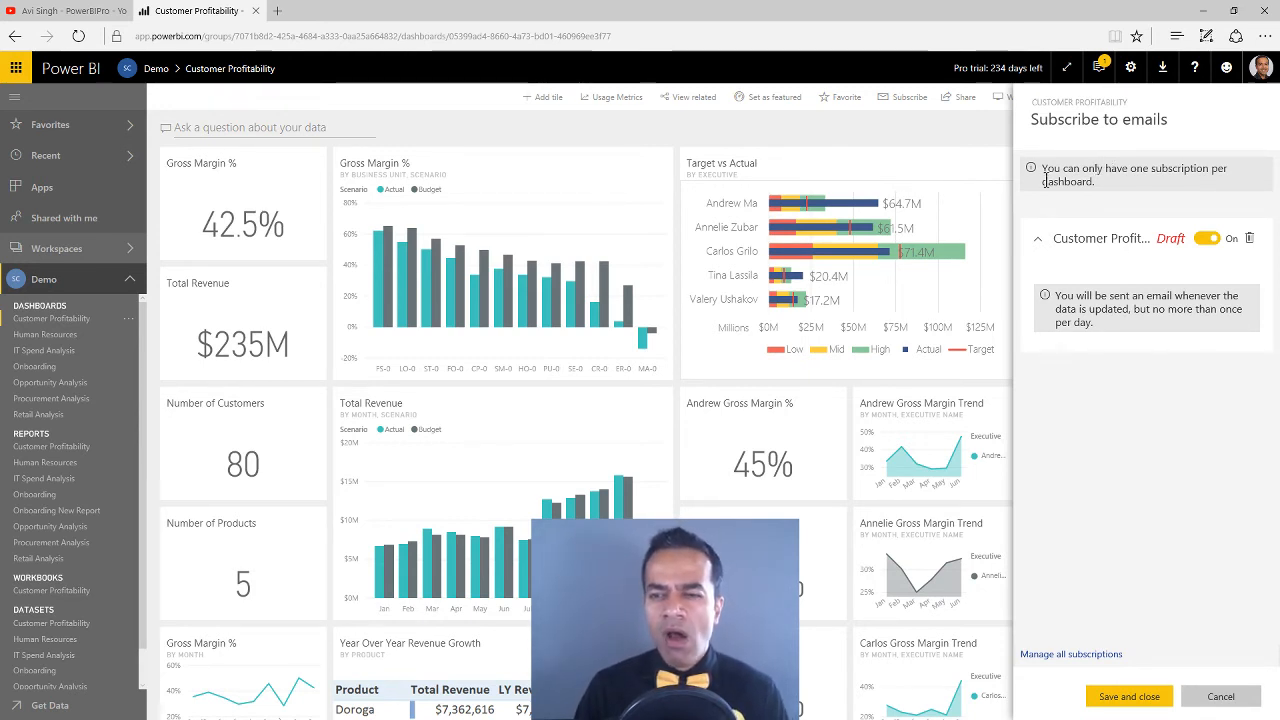
click(1249, 239)
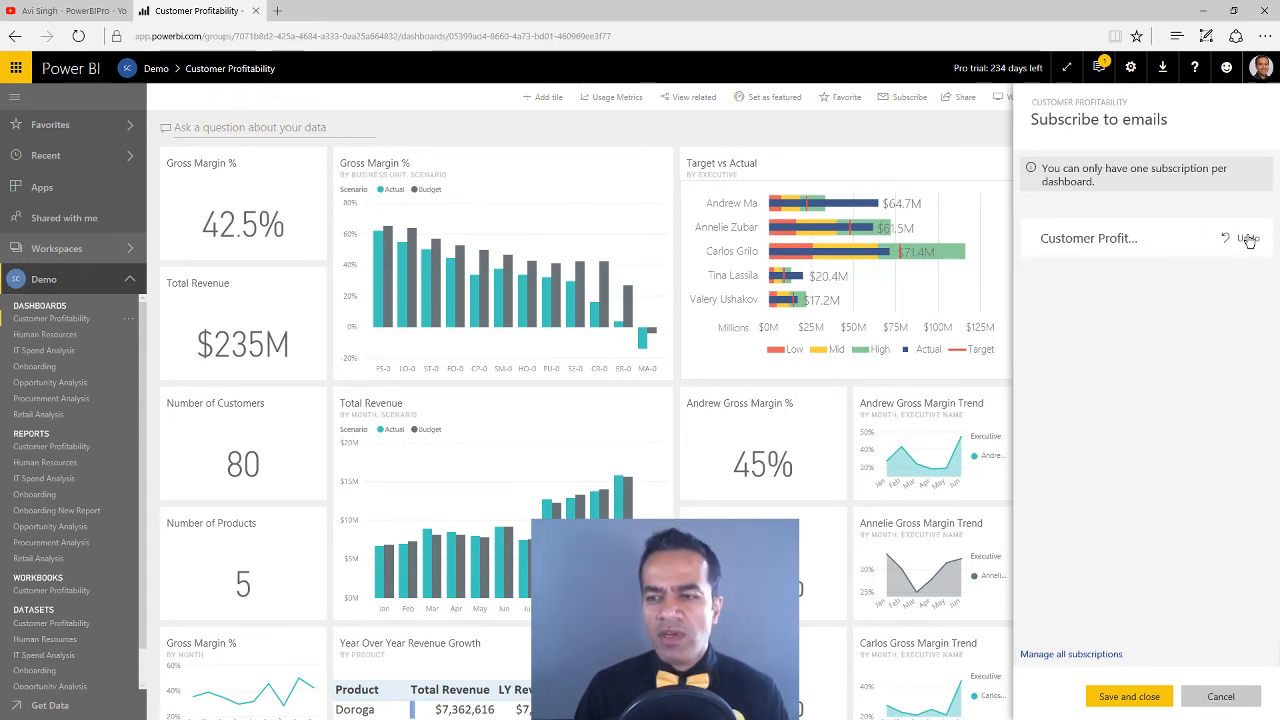
click(443, 108)
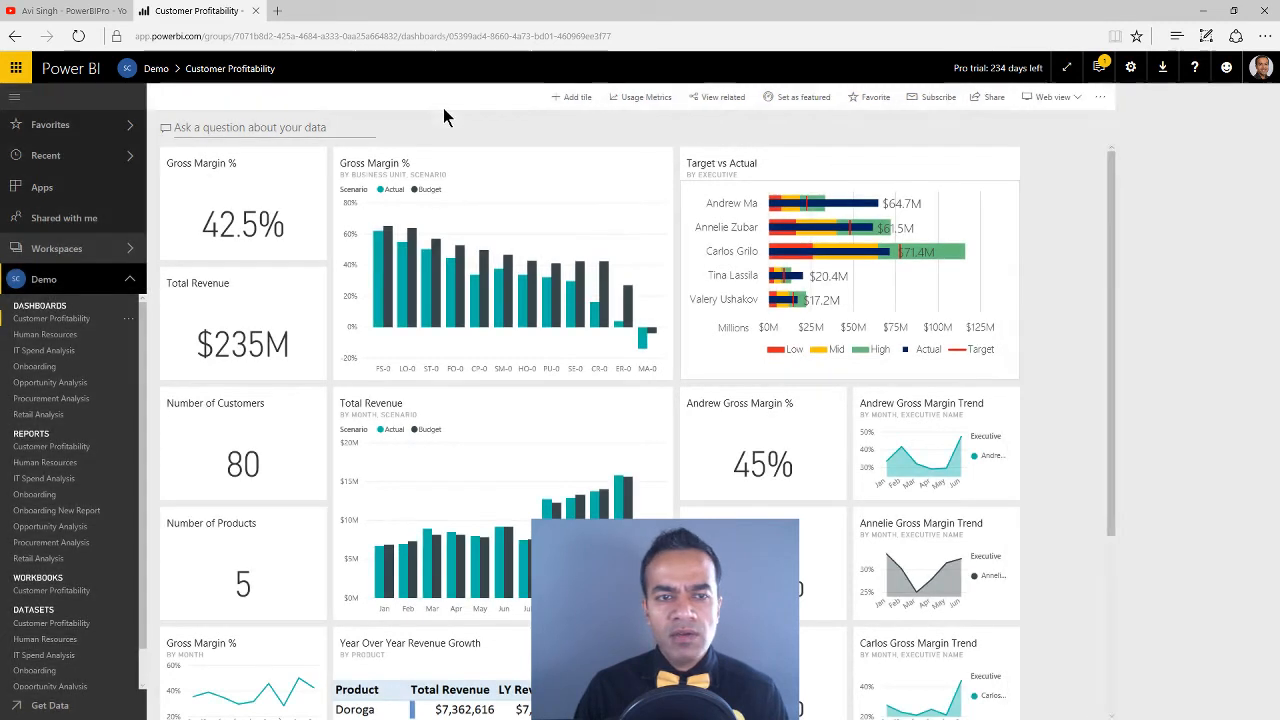
click(1103, 97)
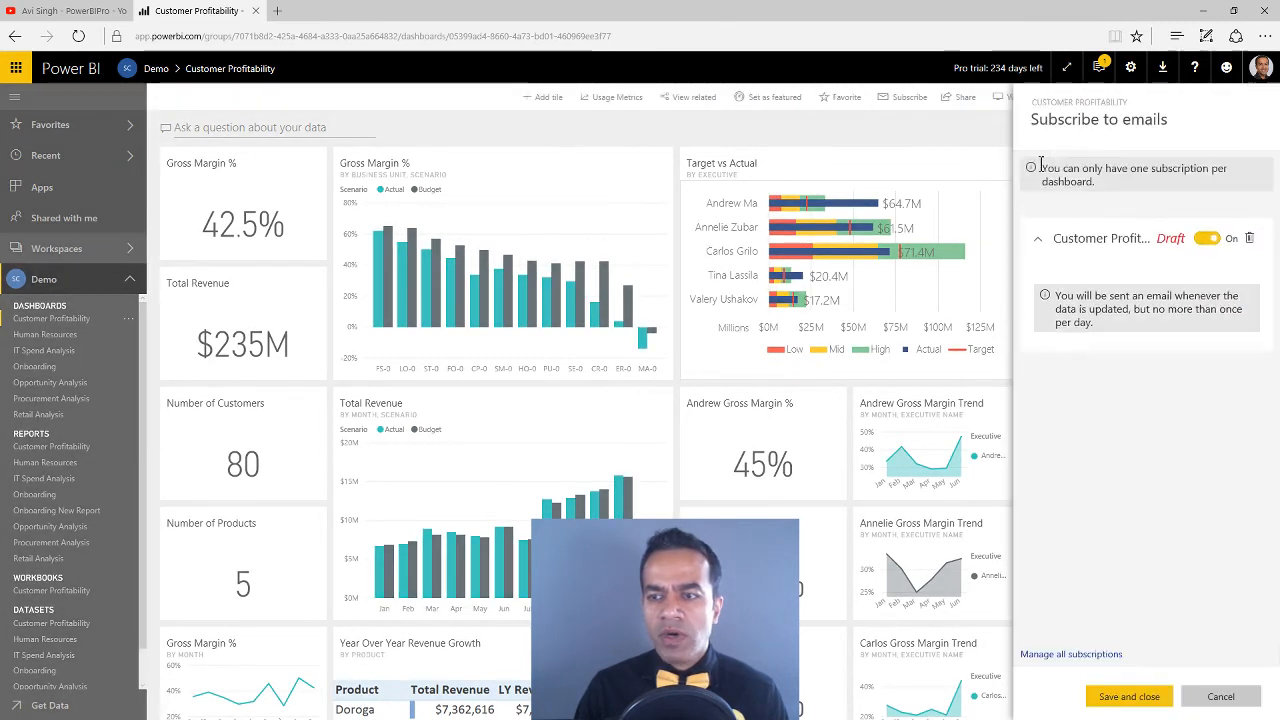
click(934, 131)
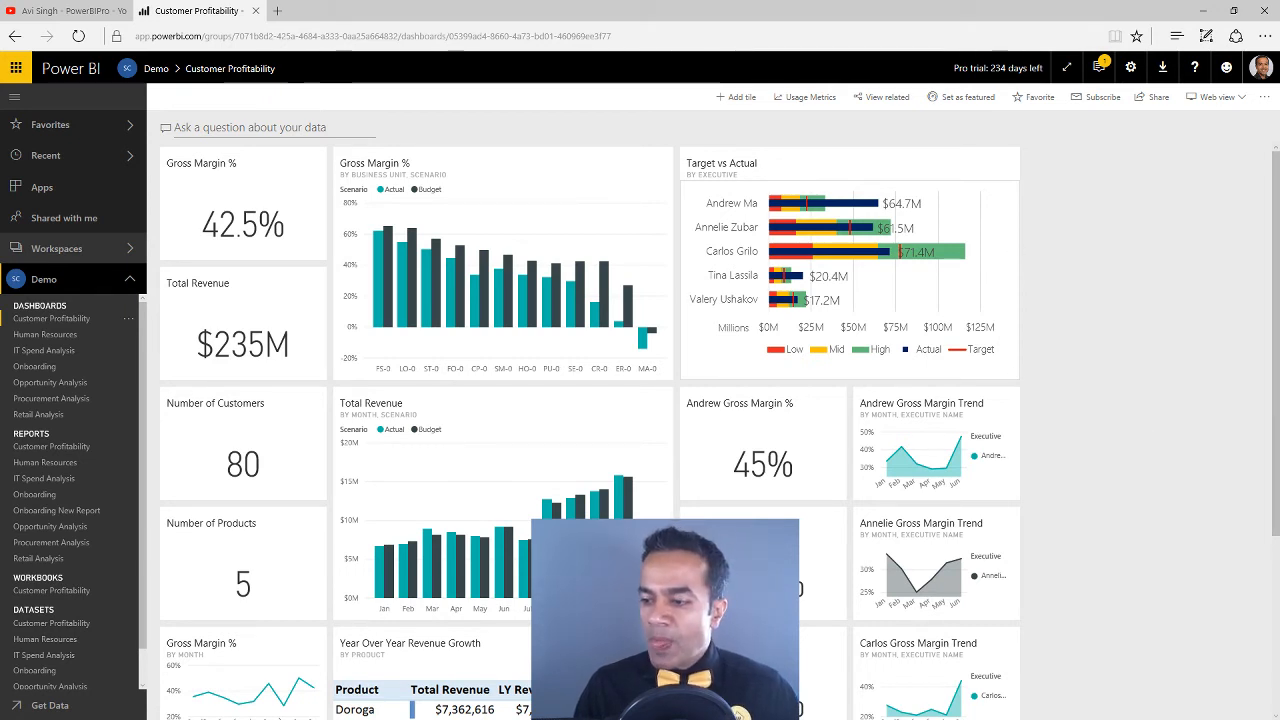
Switch to the YouTube channel in the Edge browser and show its uploaded videos and their sort options
key(alt+Tab)
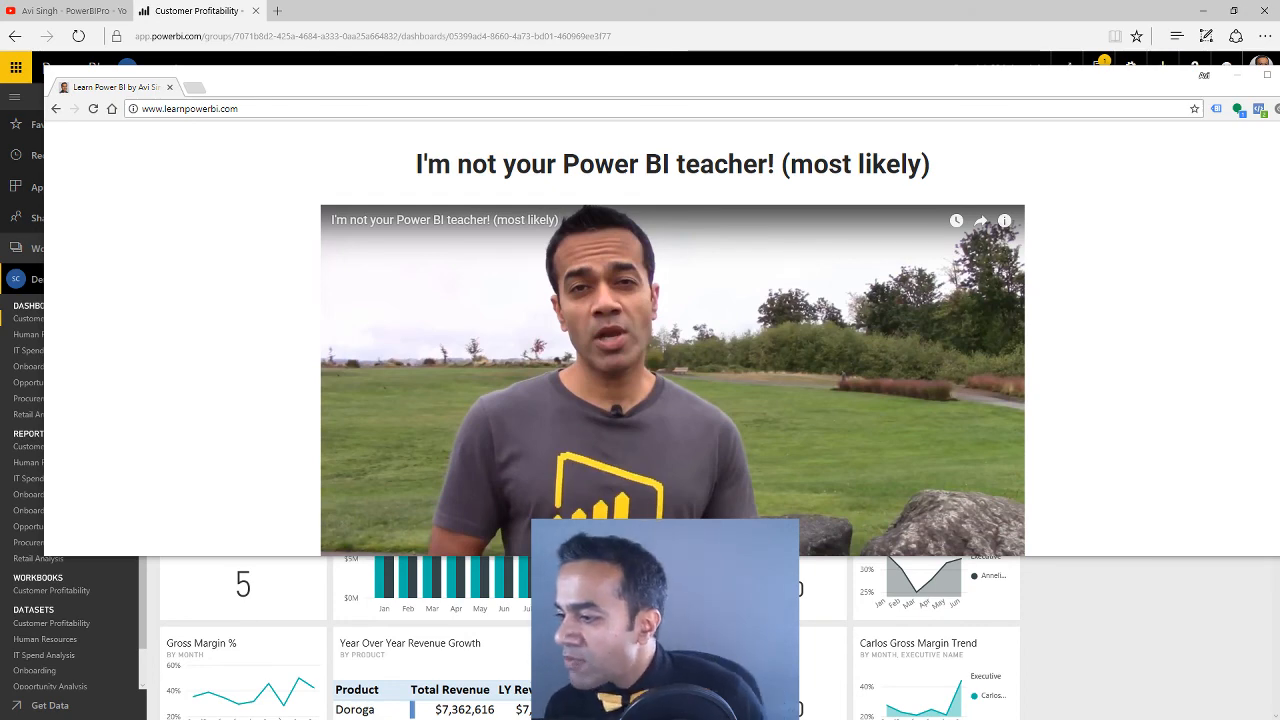
click(95, 16)
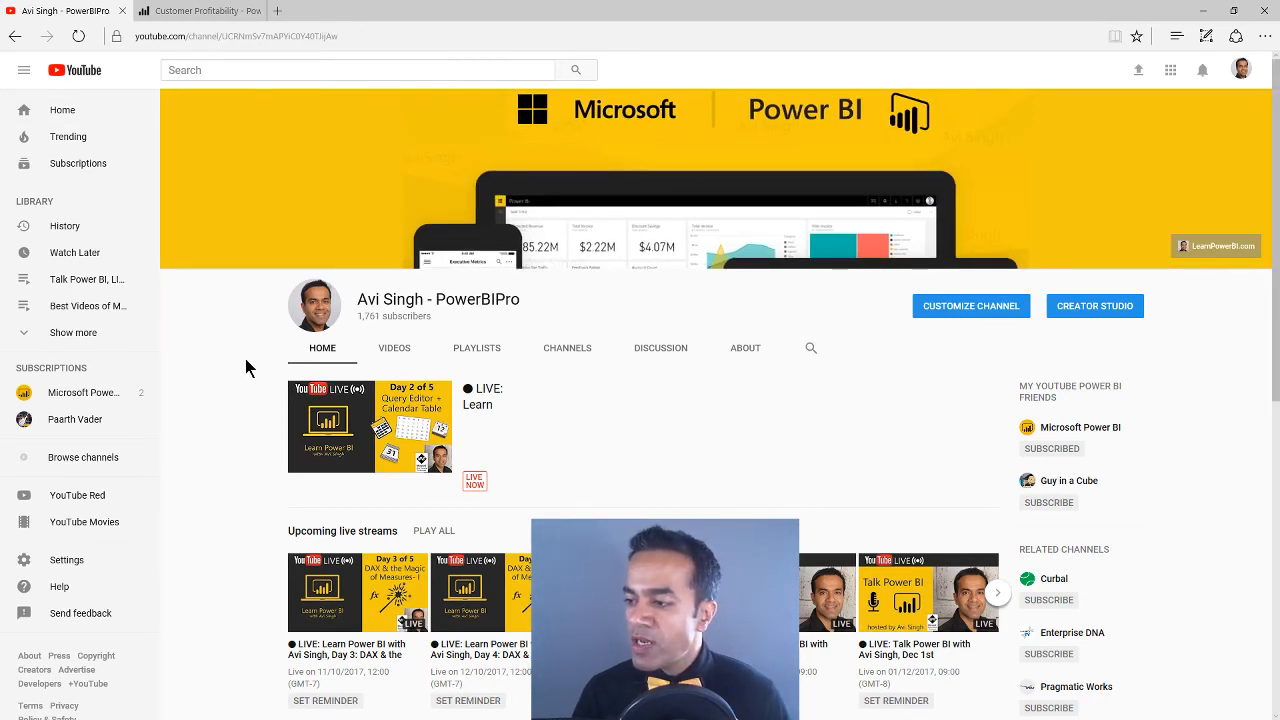
click(385, 347)
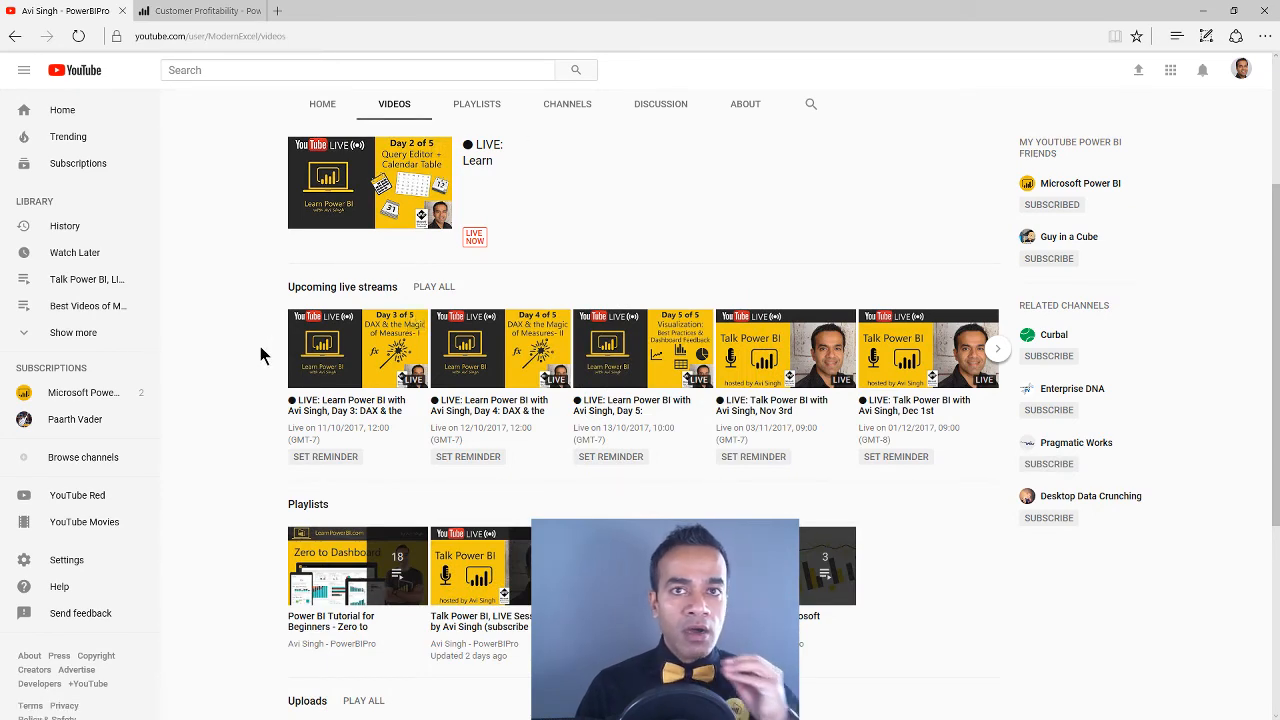
scroll(260, 355, down, 8)
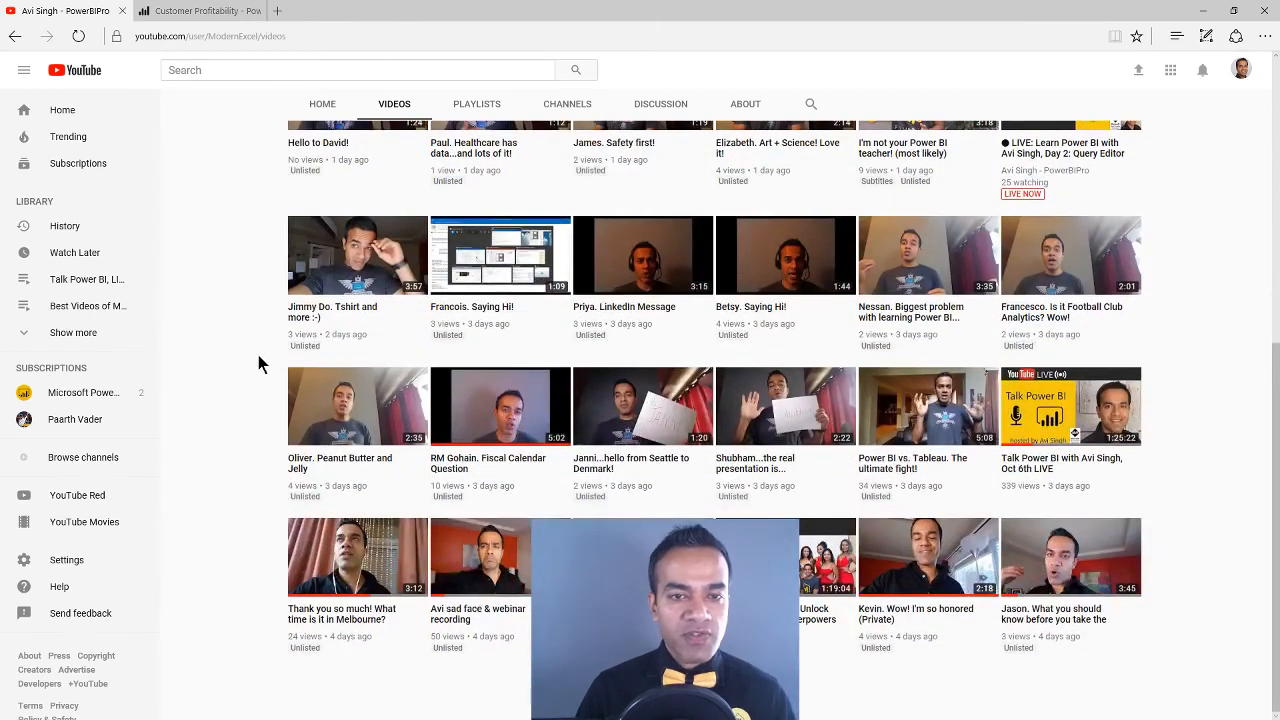
scroll(258, 355, up, 4)
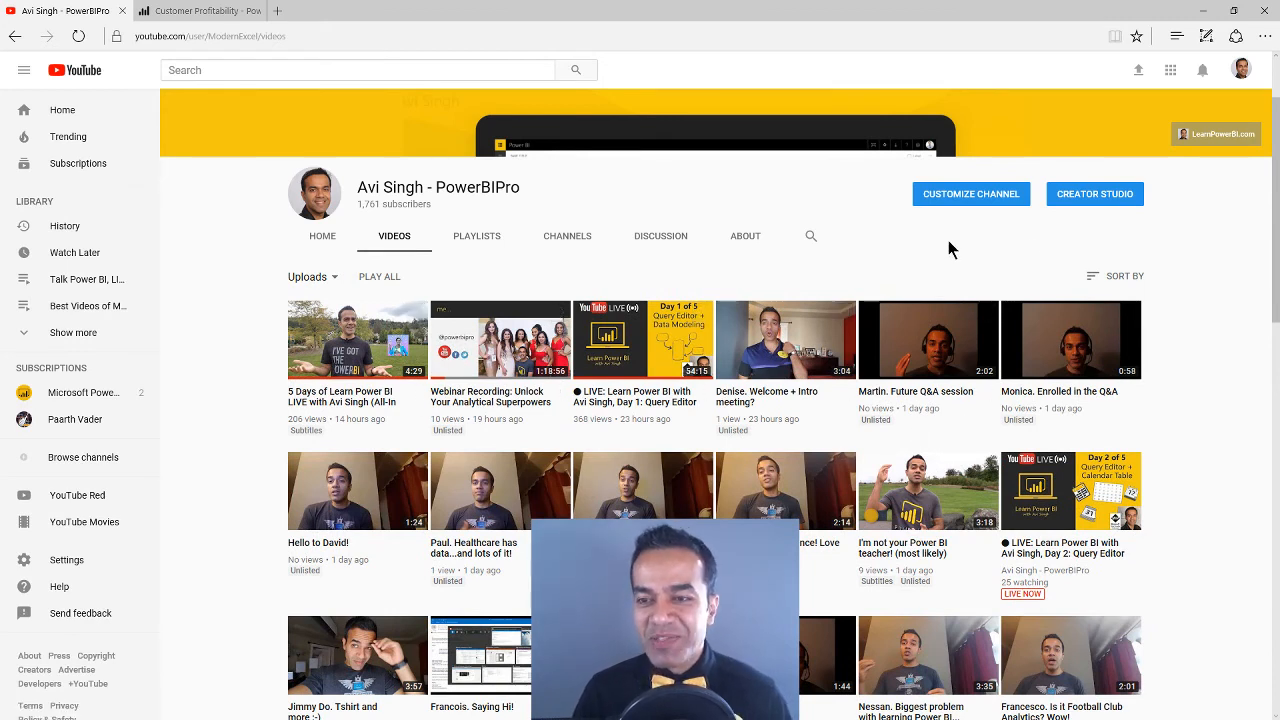
click(1112, 276)
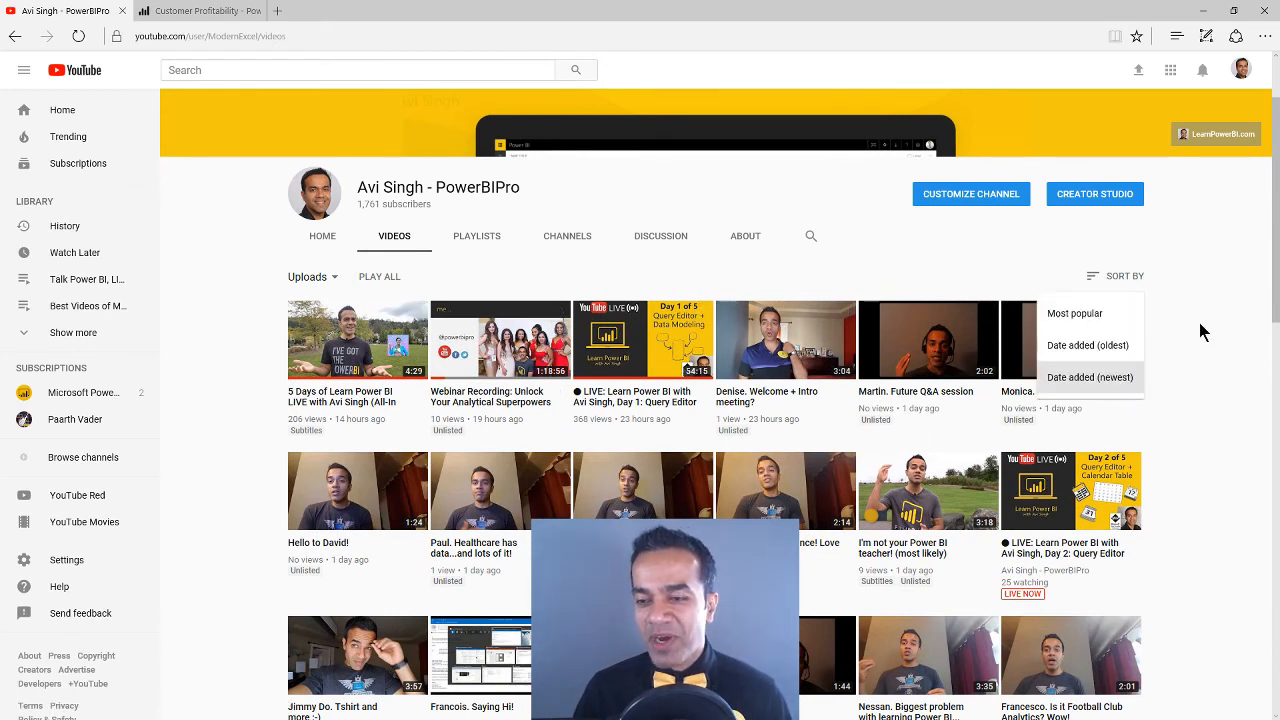
Find the Power BI Apps and App Workspaces video among the channel's uploads and open it
scroll(1203, 420, down, 6)
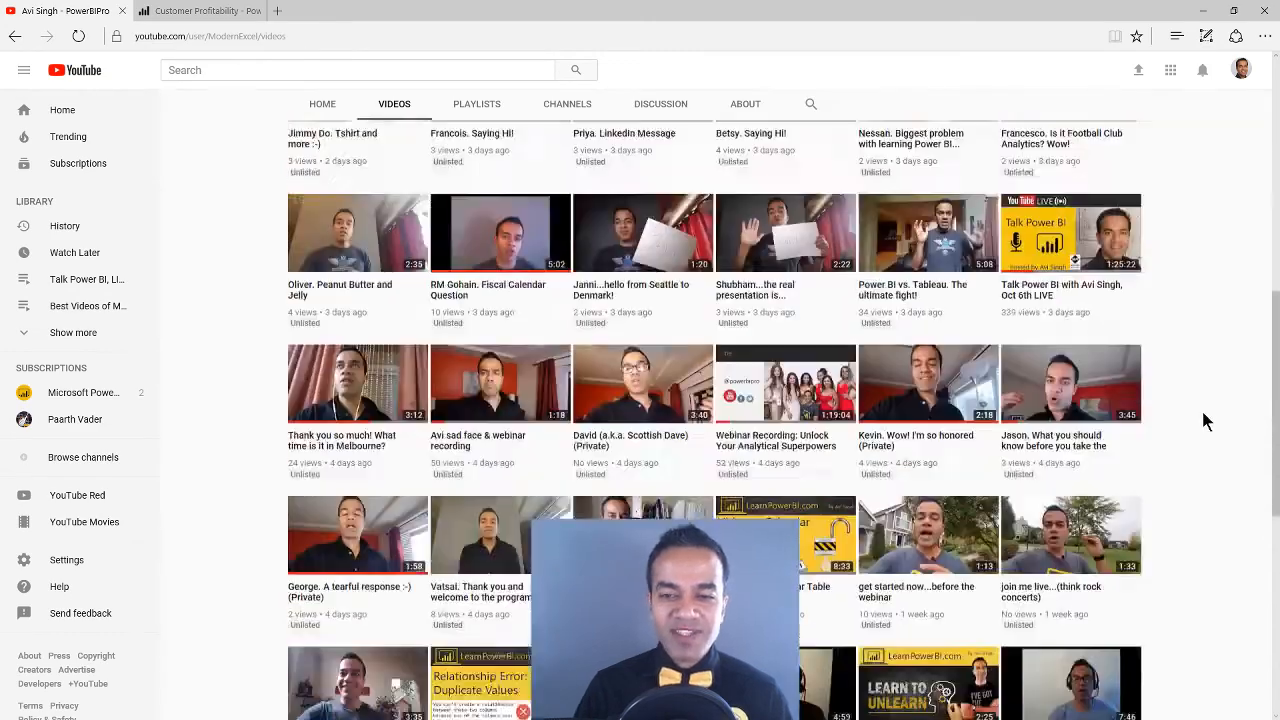
scroll(1205, 420, down, 2)
scroll(1205, 420, down, 3)
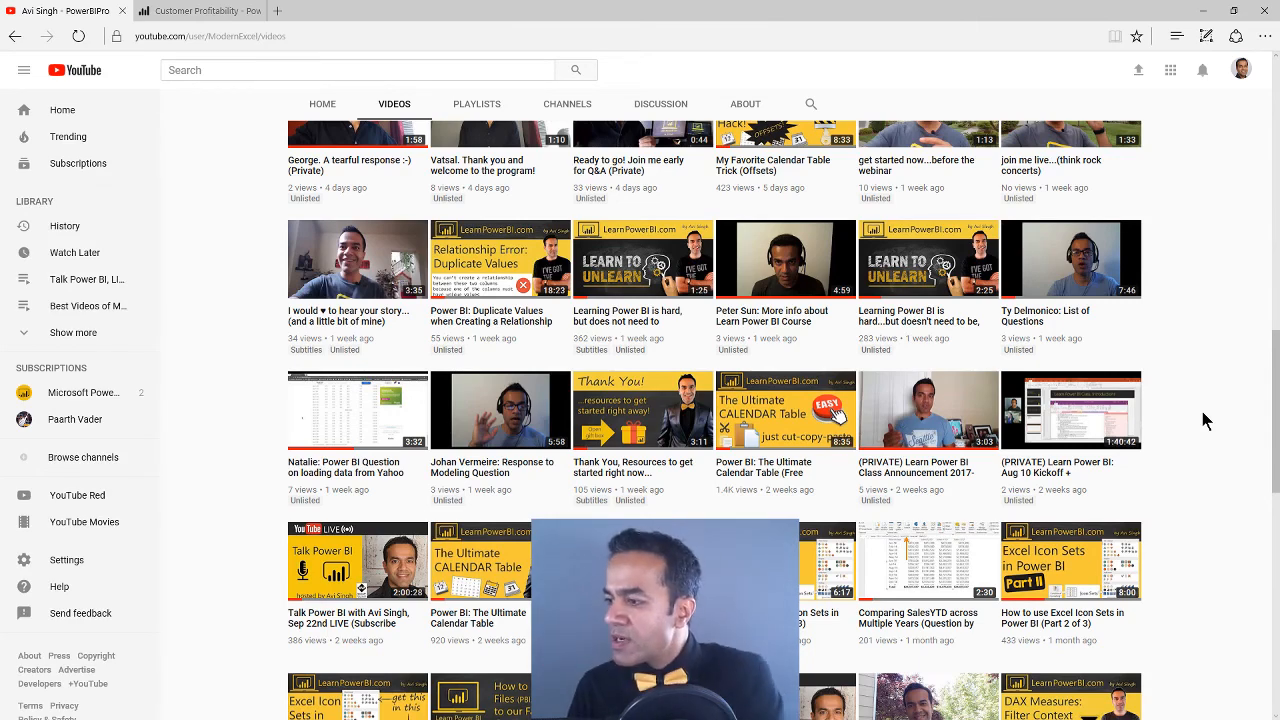
scroll(1149, 410, down, 3)
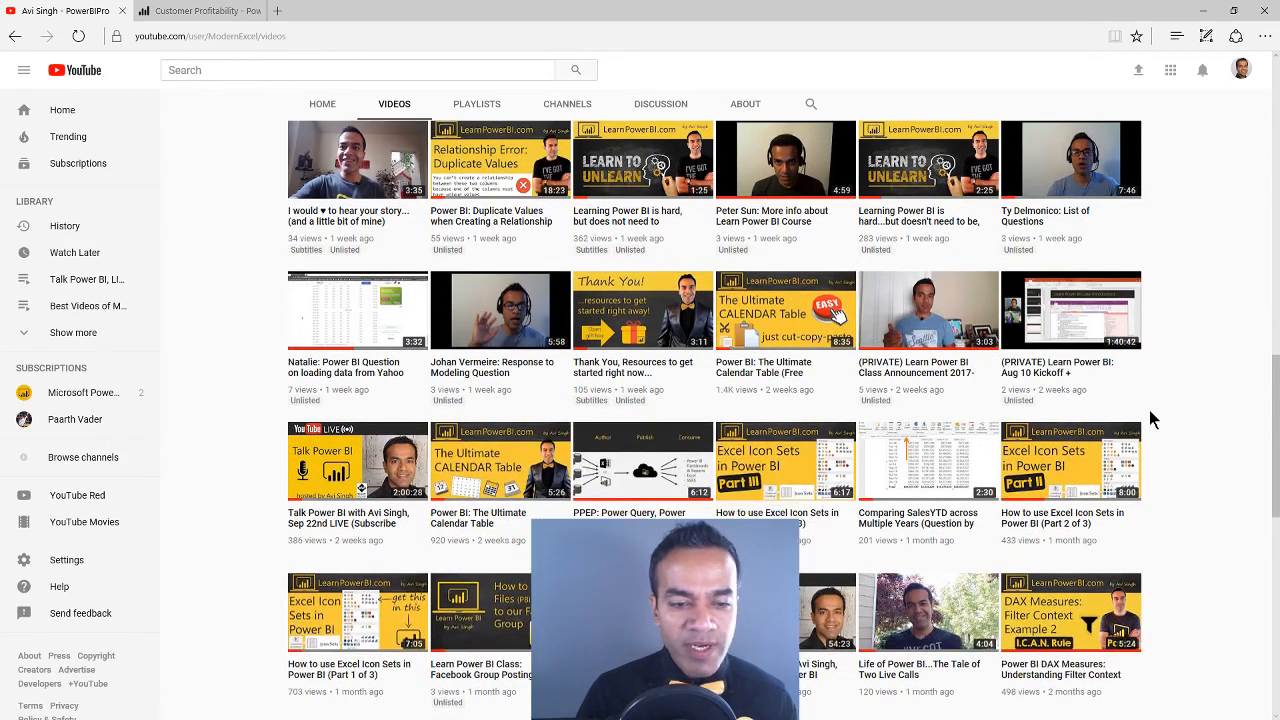
scroll(1167, 406, down, 1)
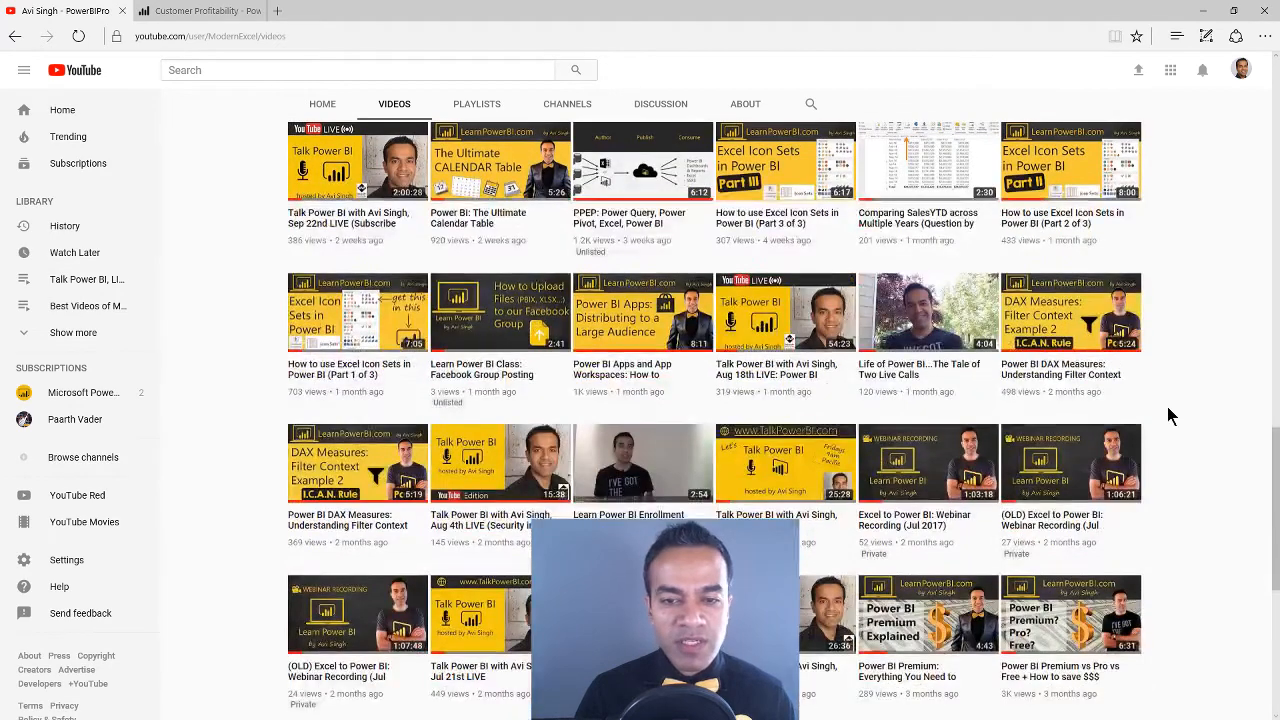
click(620, 375)
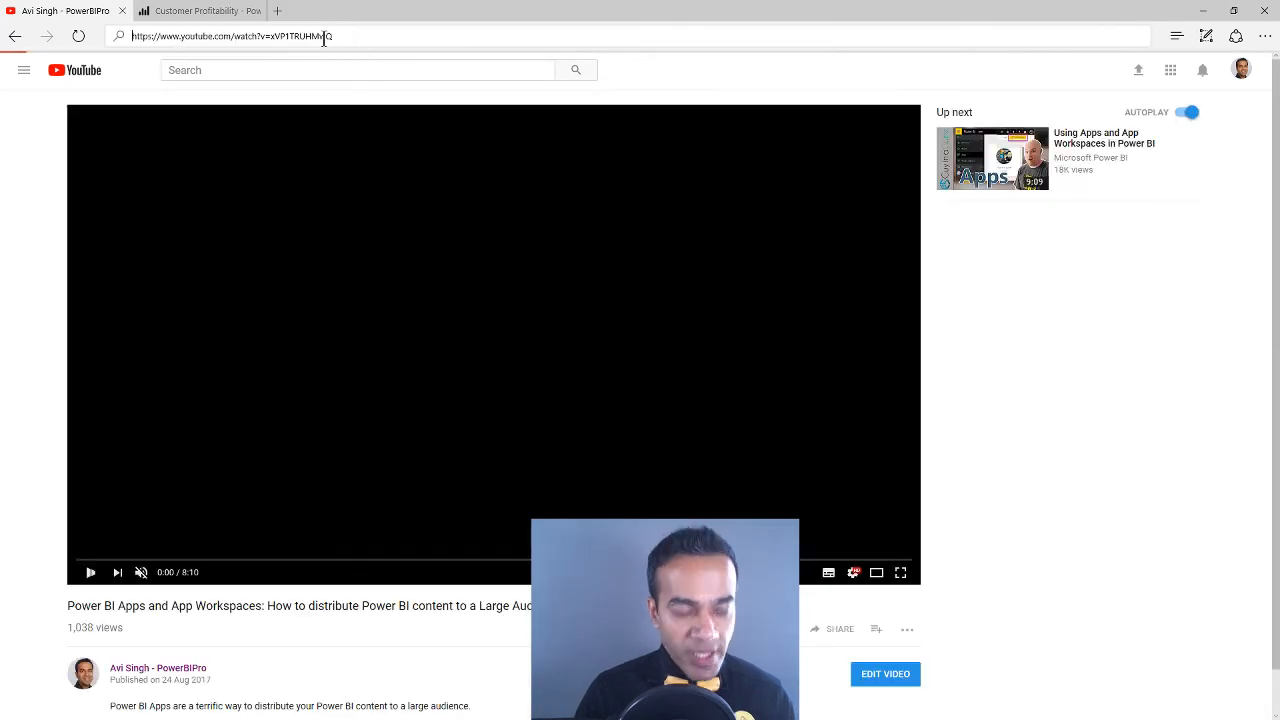
Select the full web address of the Power BI Apps video, then return to the video page
click(323, 36)
key(ctrl+a)
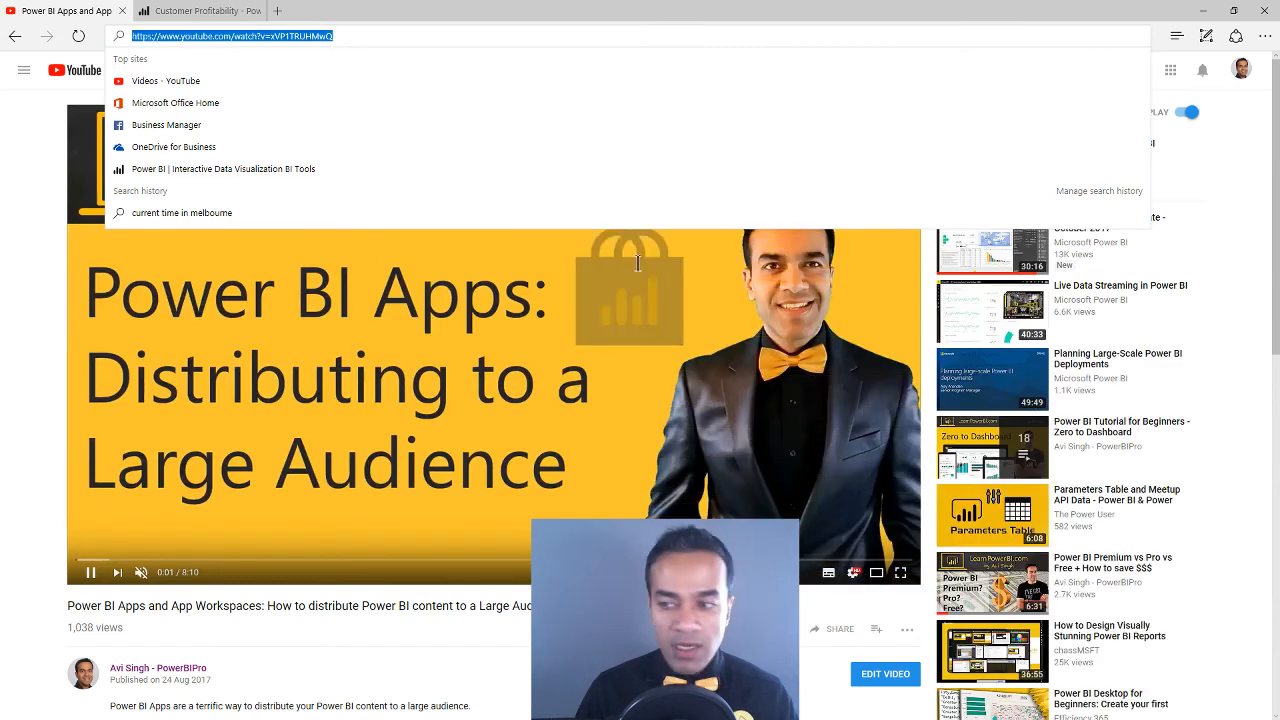
key(Escape)
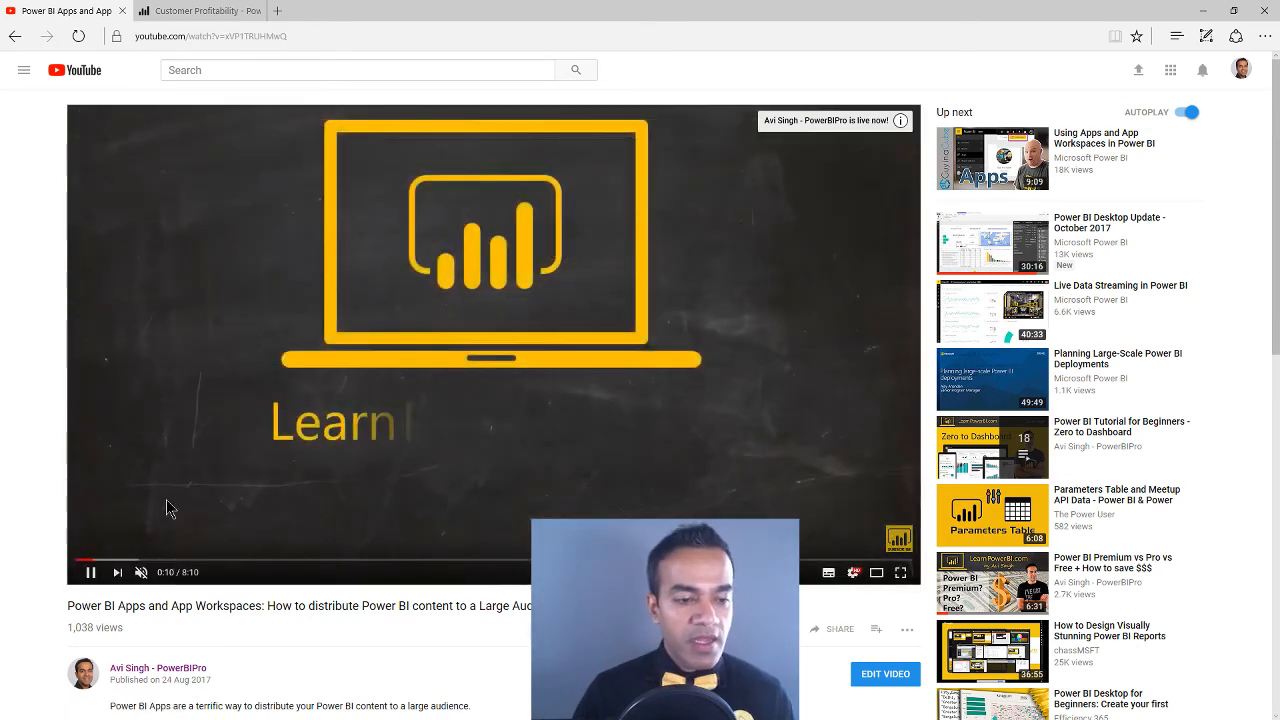
click(171, 372)
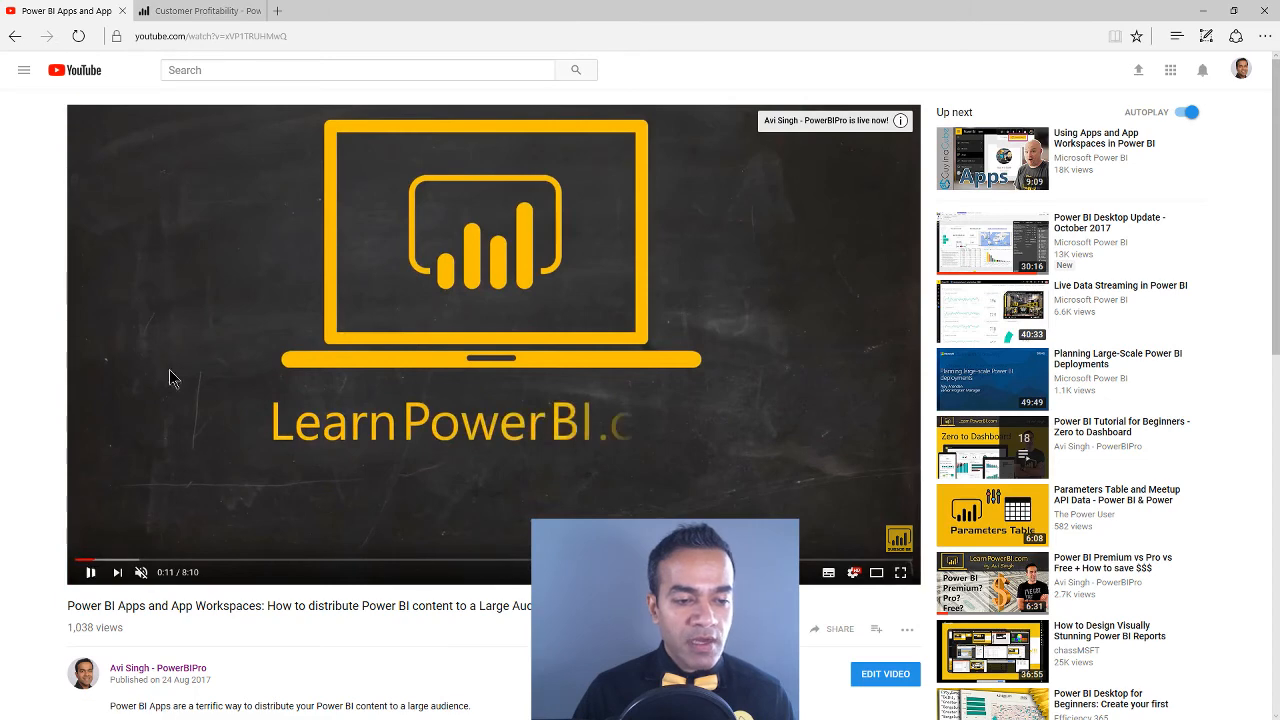
Return to the Customer Profitability dashboard and open the Power BI Ideas site, ideas.powerbi.com, in a new tab
click(222, 12)
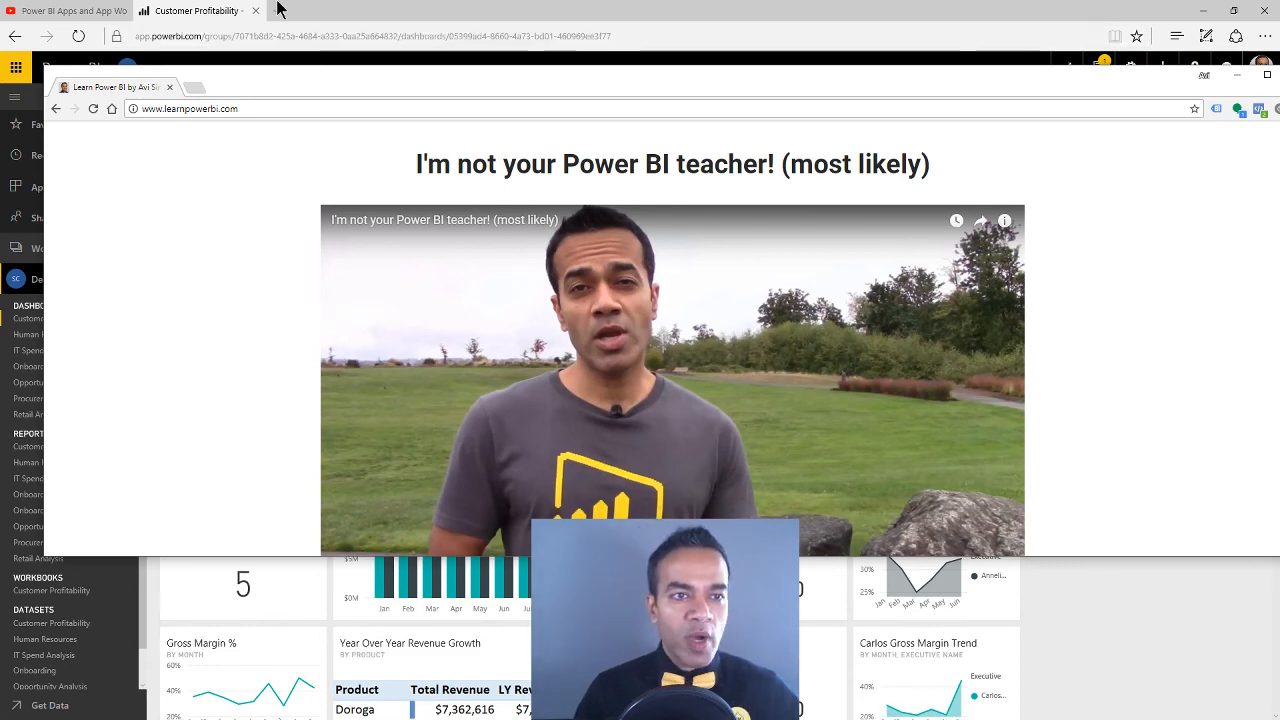
click(196, 12)
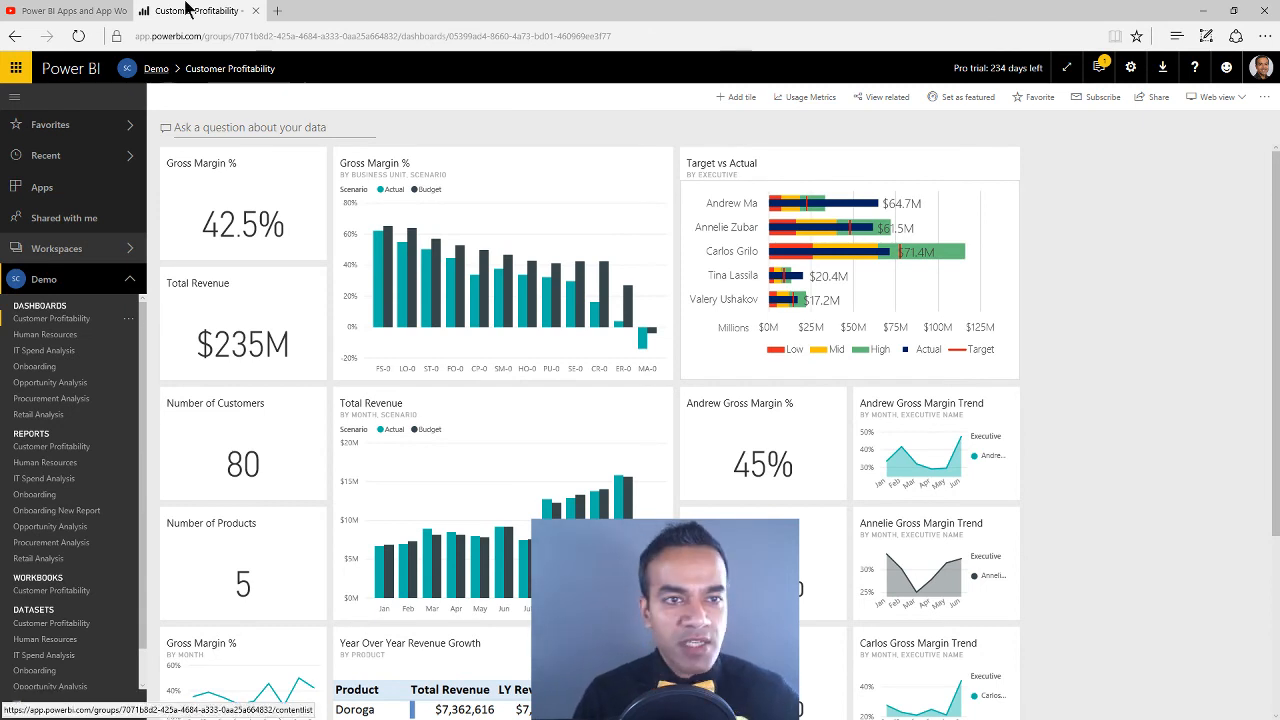
click(277, 11)
text(idea)
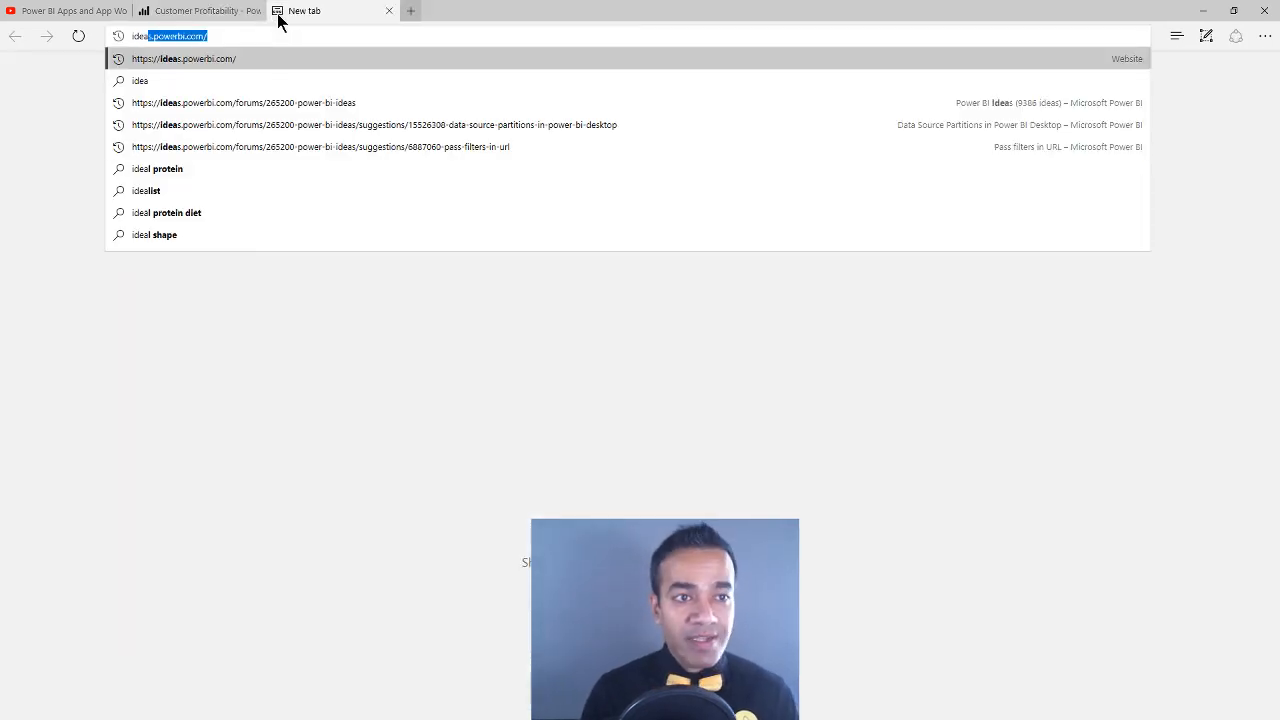
key(Return)
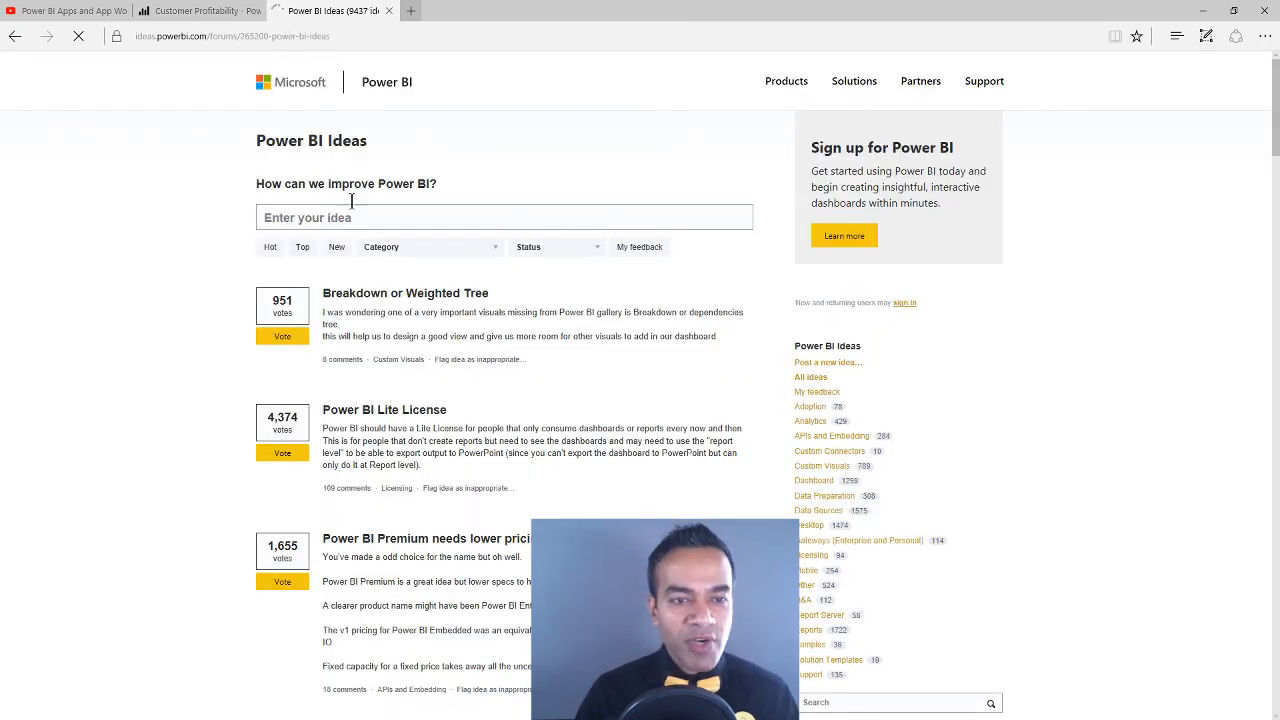
Search Power BI Ideas for "folder in workspace" and look through the matching ideas for one about workspace folders
click(375, 212)
text(folder)
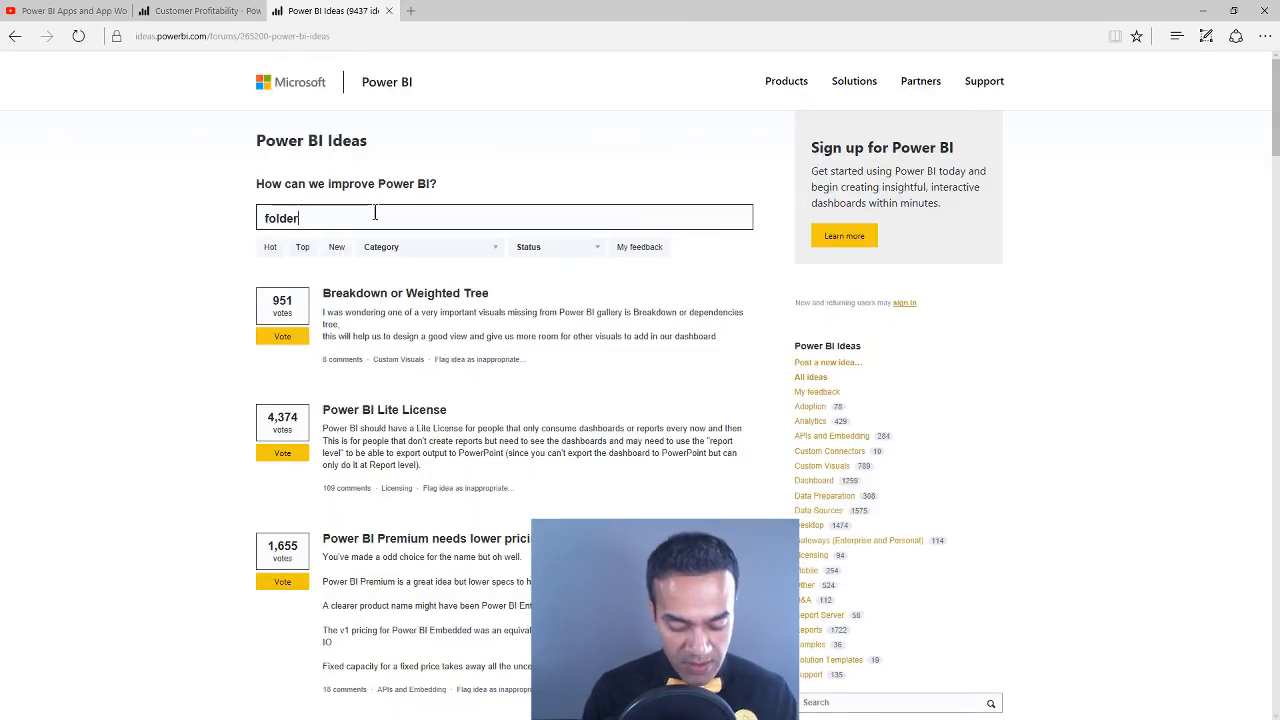
text( in workspace)
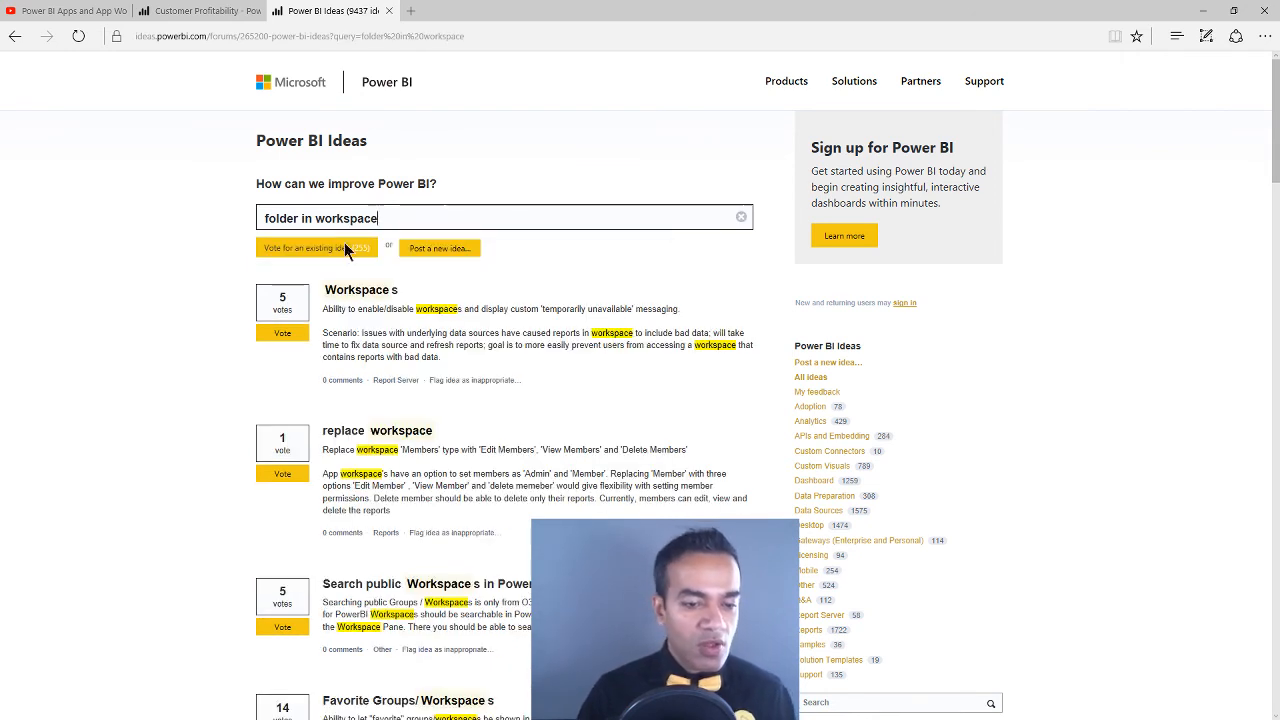
scroll(217, 386, down, 1)
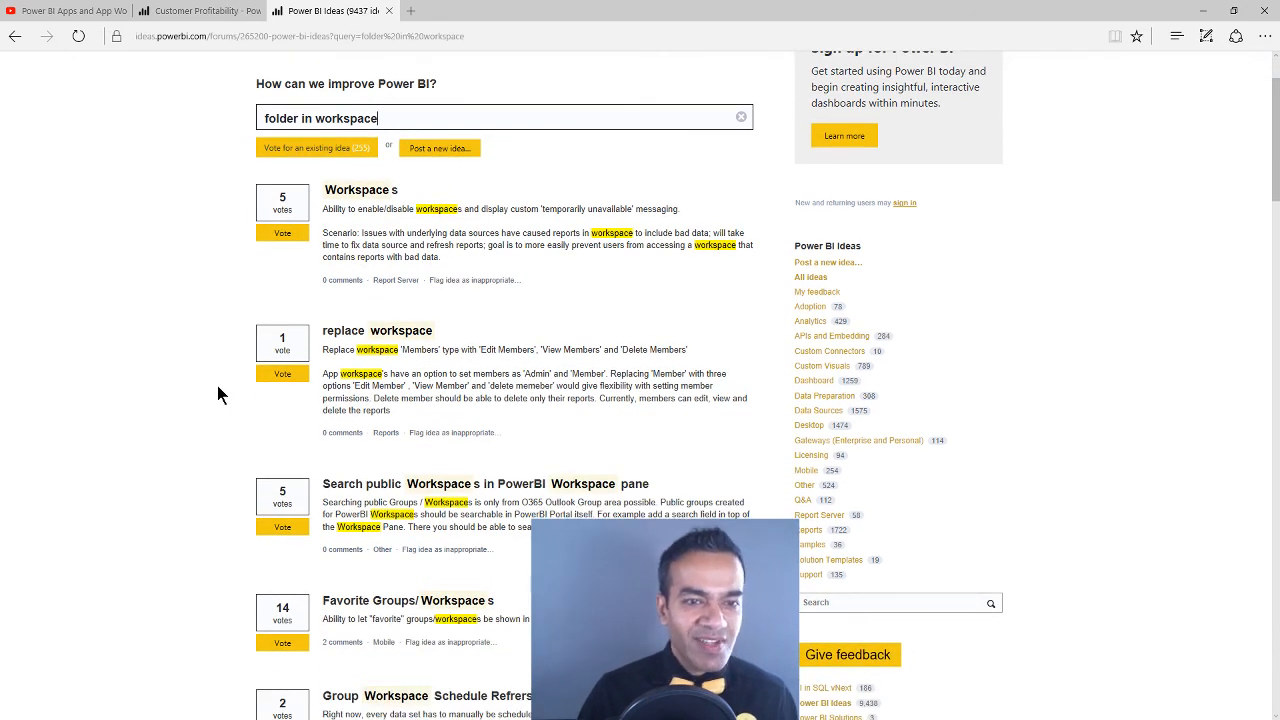
scroll(251, 290, down, 2)
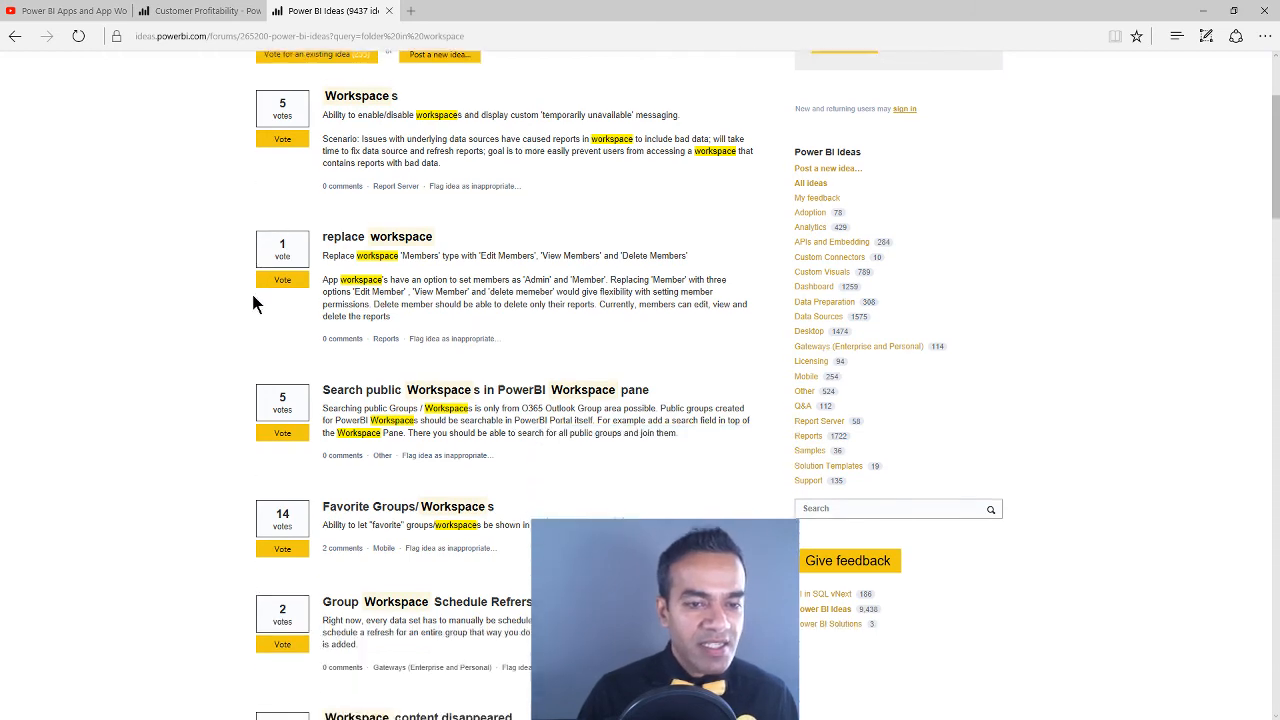
scroll(246, 320, down, 3)
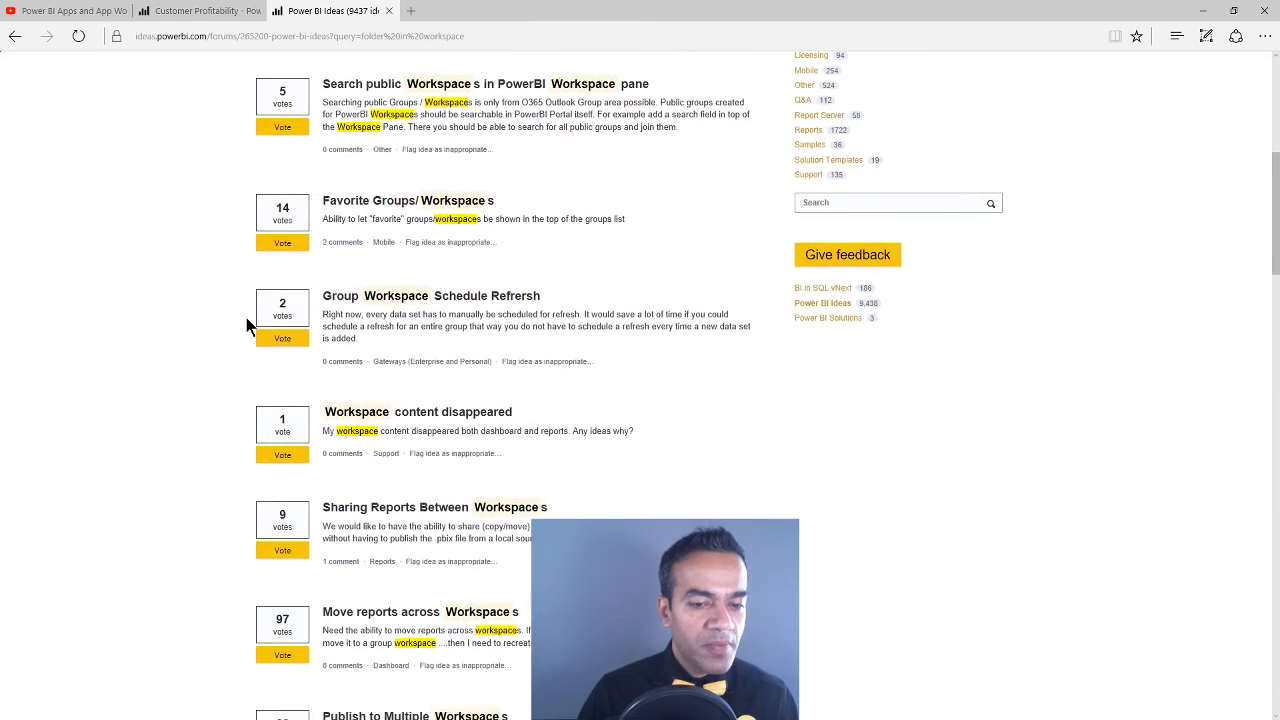
scroll(247, 326, down, 4)
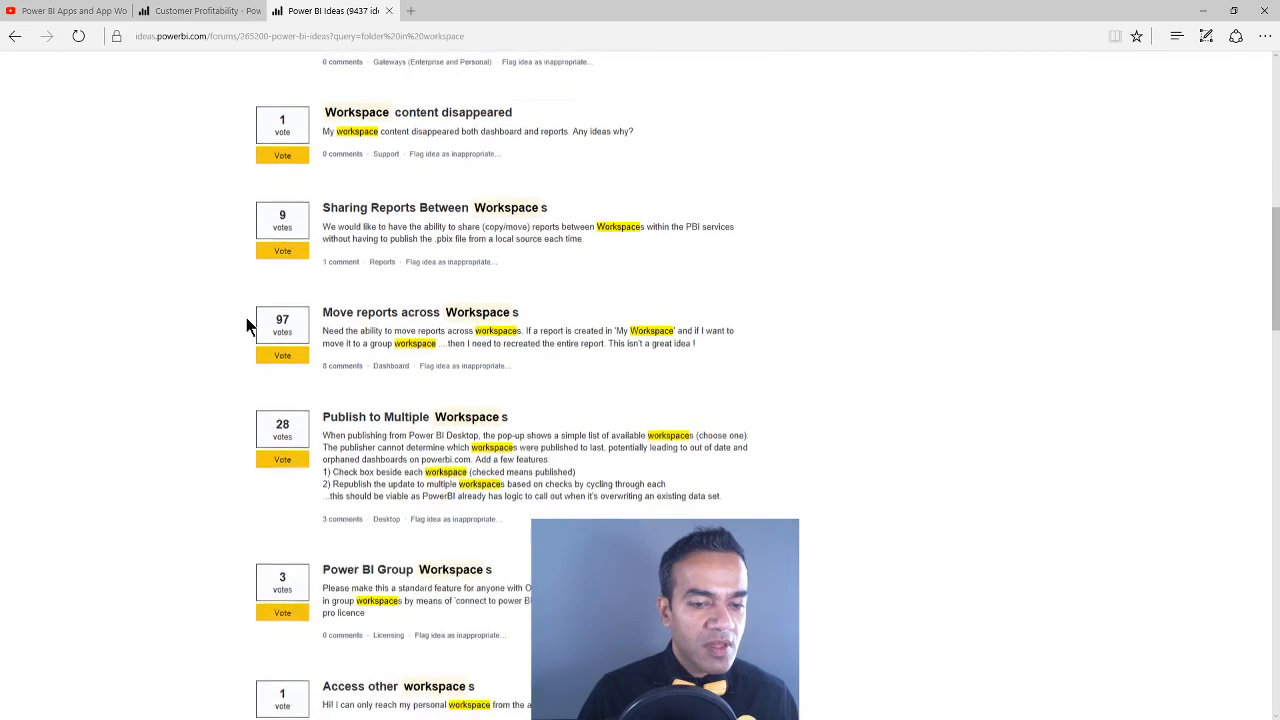
scroll(247, 326, down, 5)
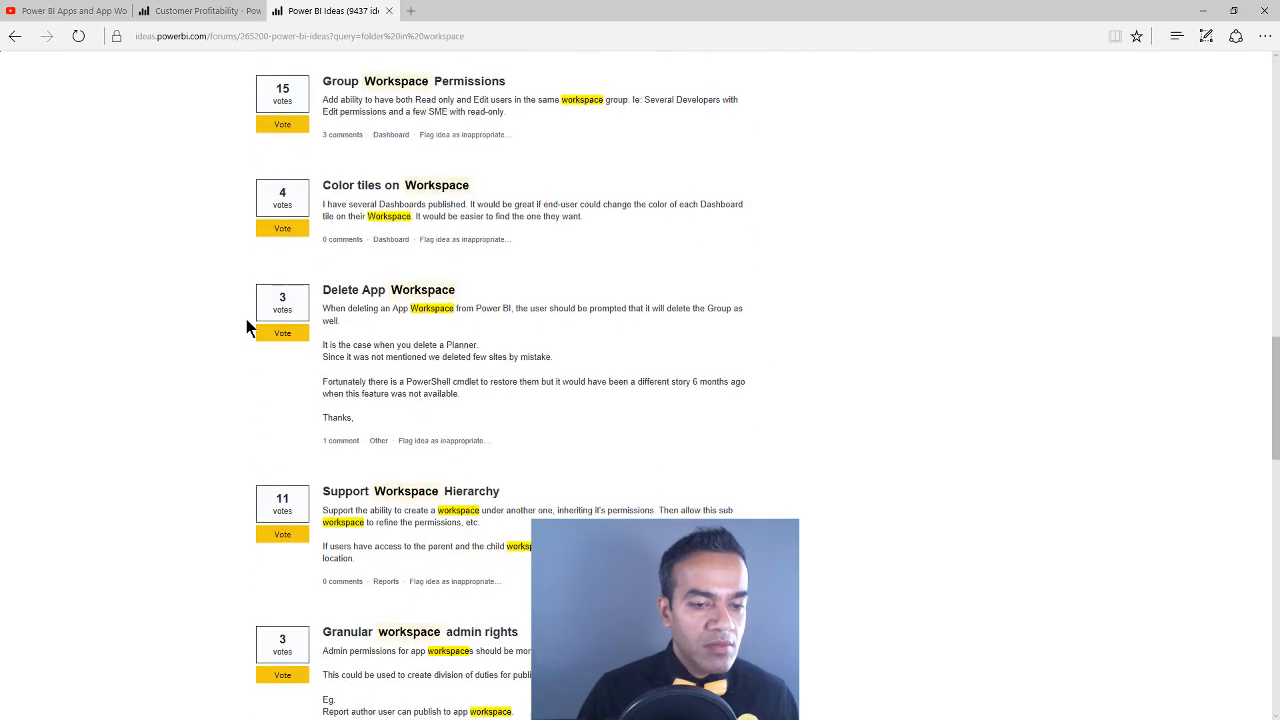
scroll(247, 326, down, 3)
scroll(246, 326, down, 3)
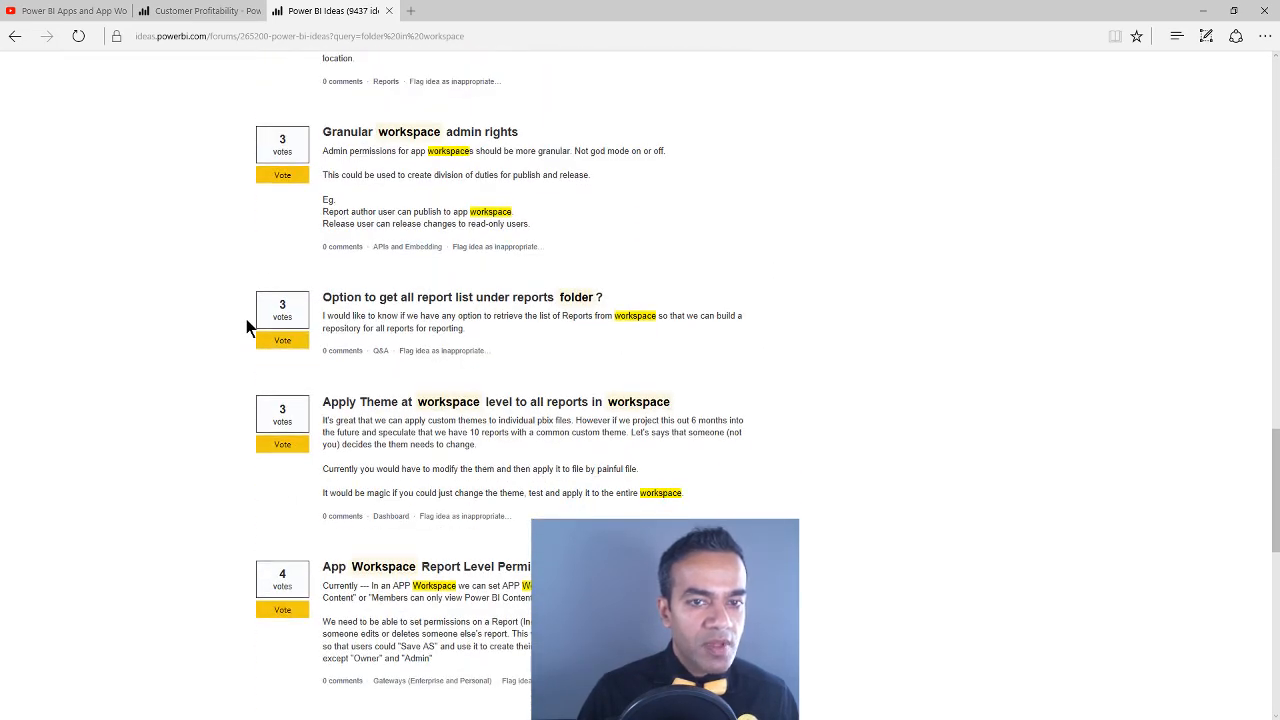
Look through the remaining "folder in workspace" ideas, comparing with the Customer Profitability dashboard, and go back to the idea search
scroll(247, 326, down, 1)
scroll(247, 326, down, 1)
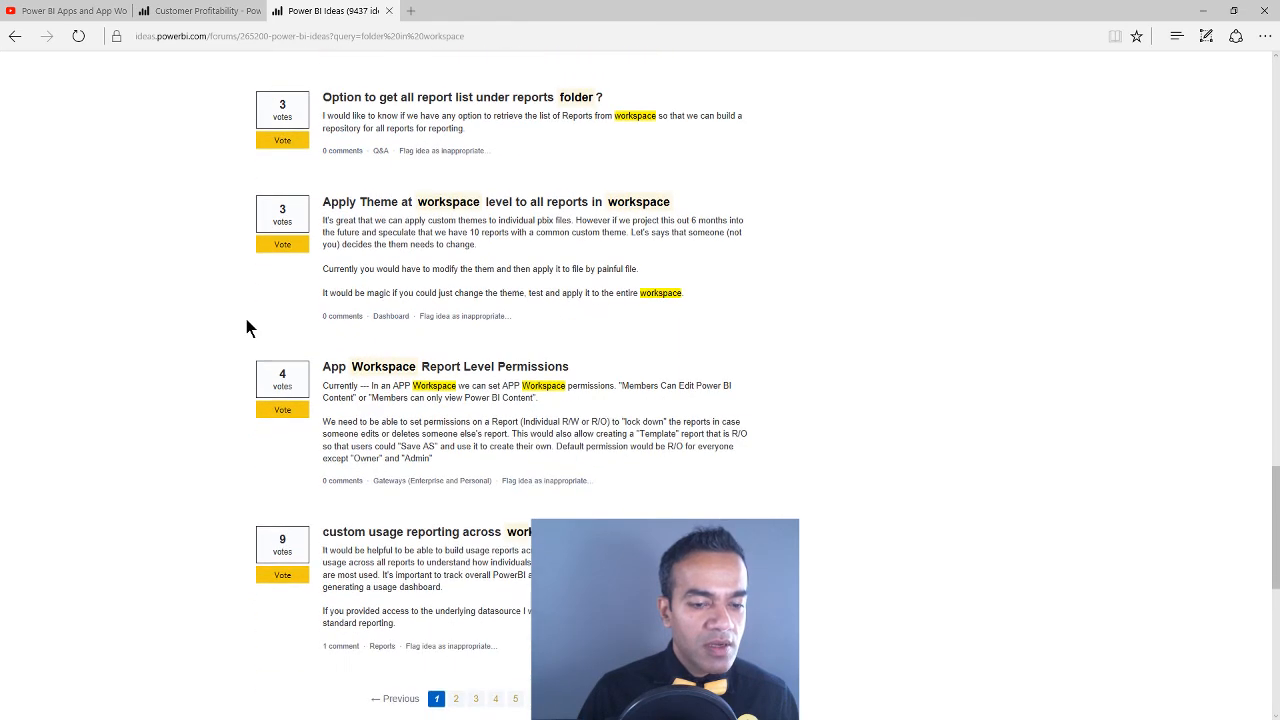
click(205, 11)
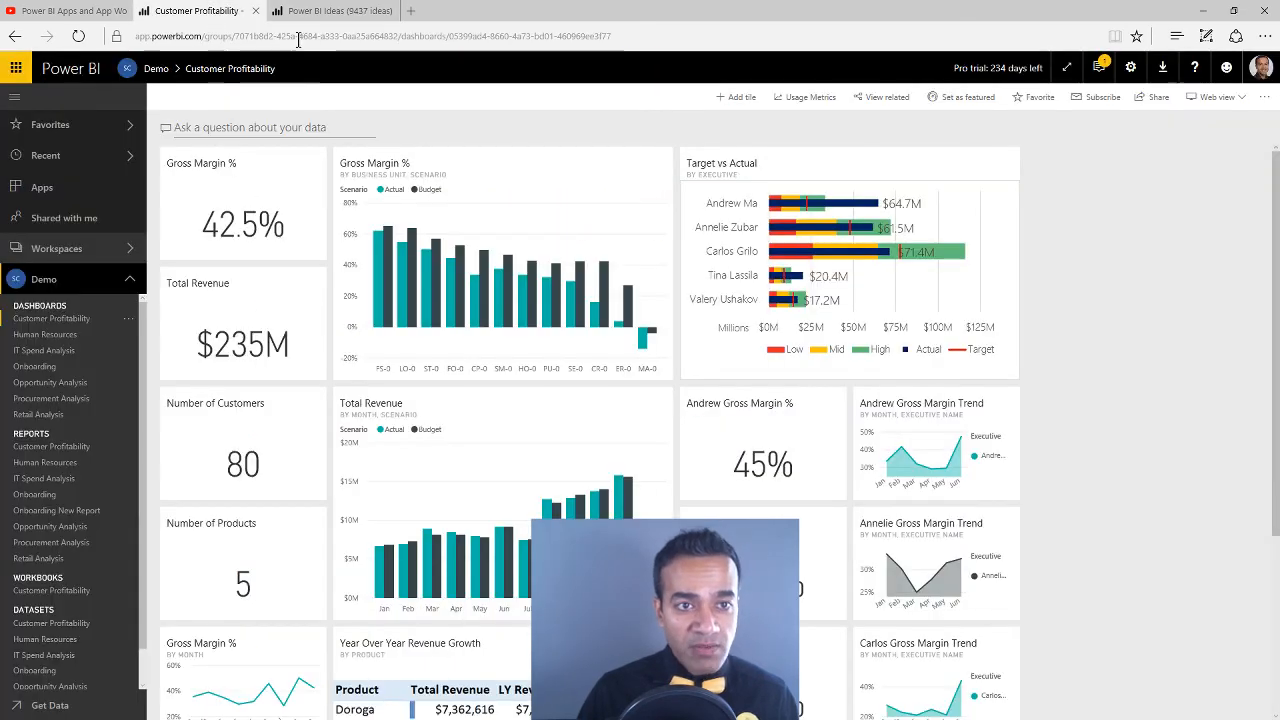
click(340, 11)
scroll(250, 148, up, 3)
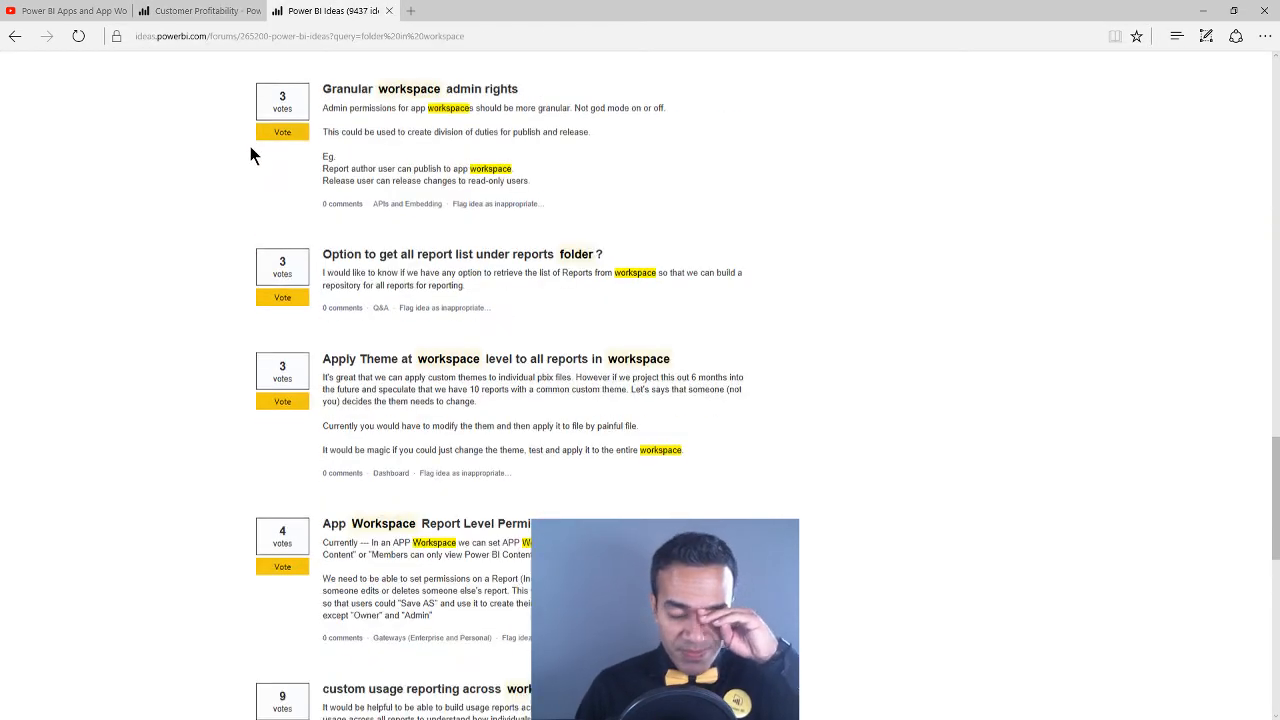
scroll(235, 148, up, 6)
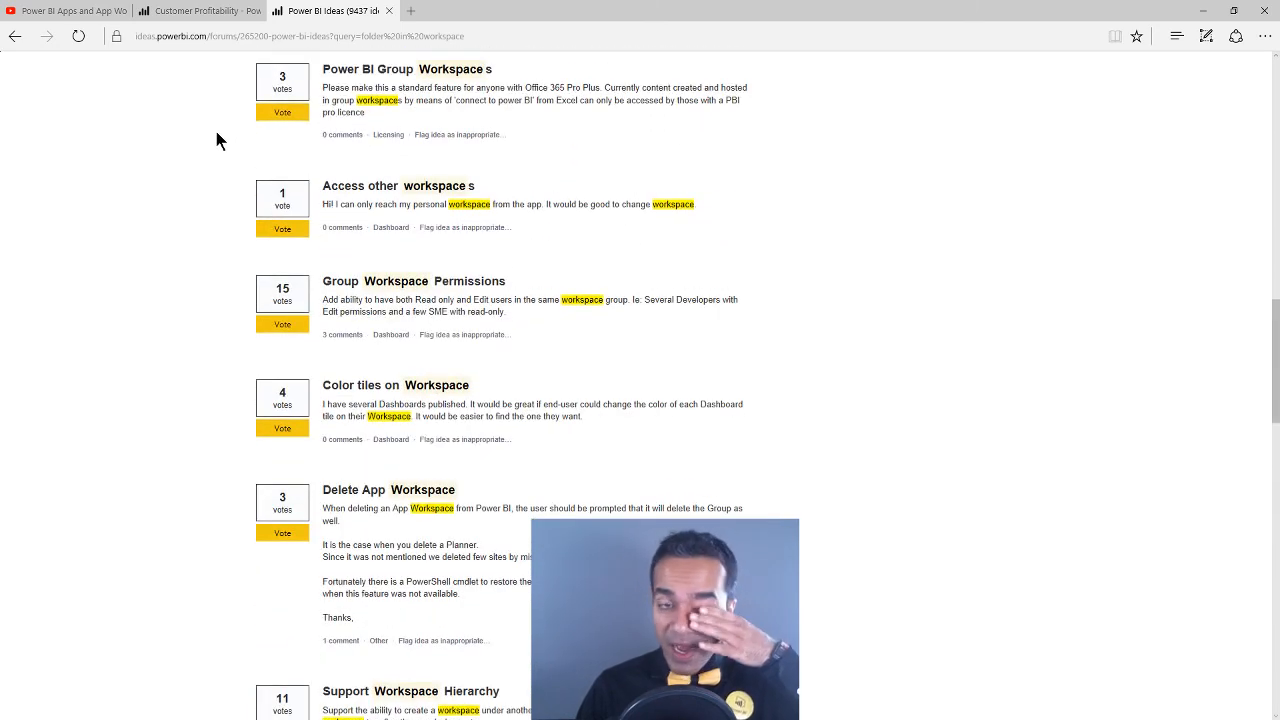
scroll(217, 135, up, 6)
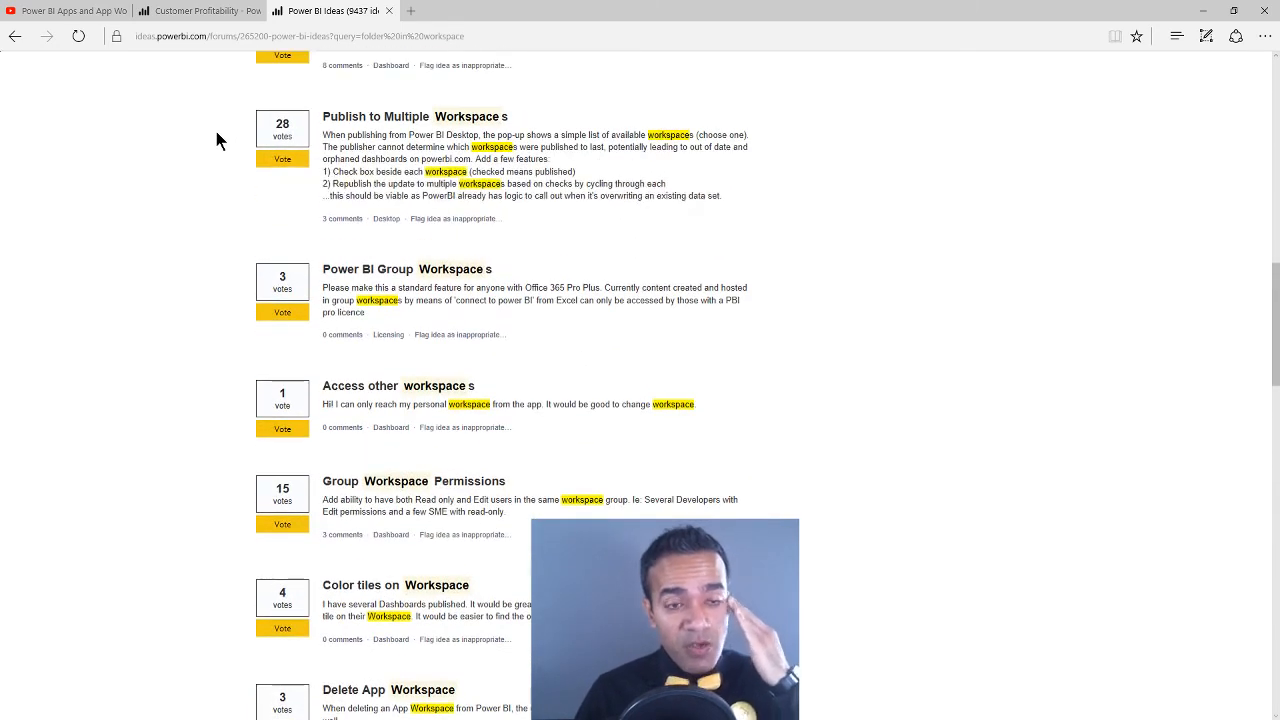
scroll(194, 172, up, 7)
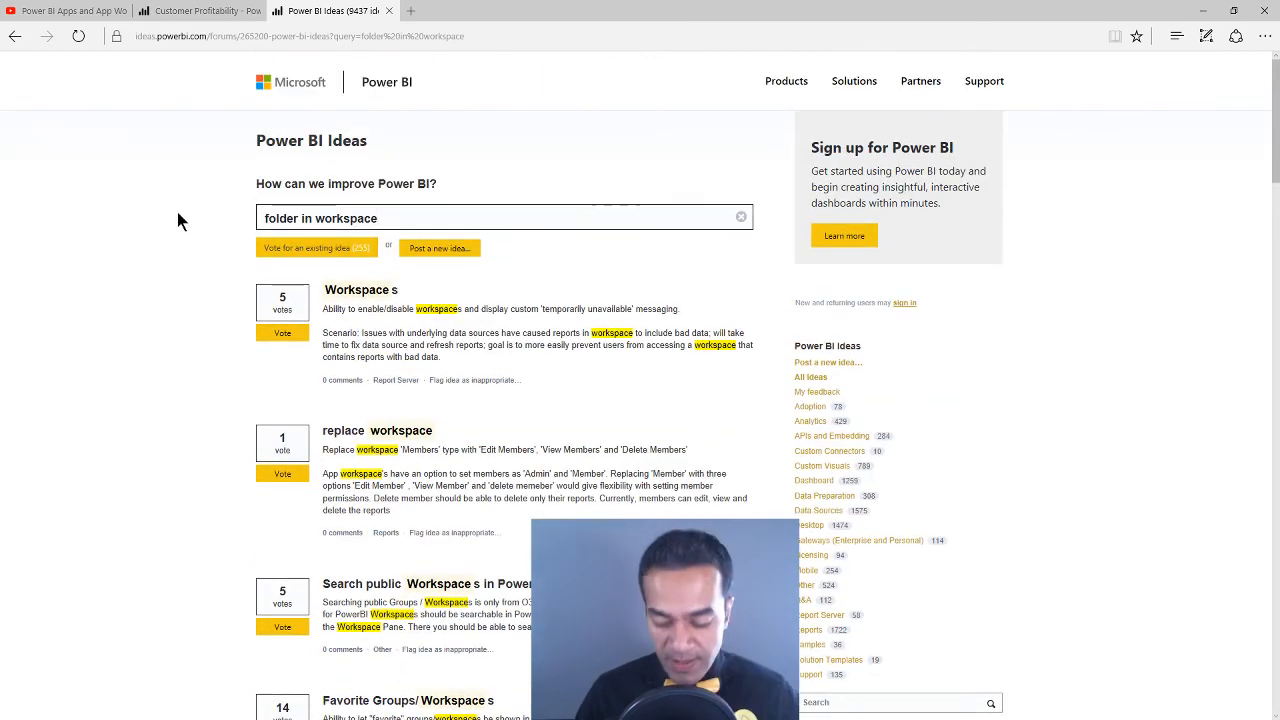
Clear the idea search and open the Power BI Lite License idea from the full list in a new tab
key(ctrl+a)
key(BackSpace)
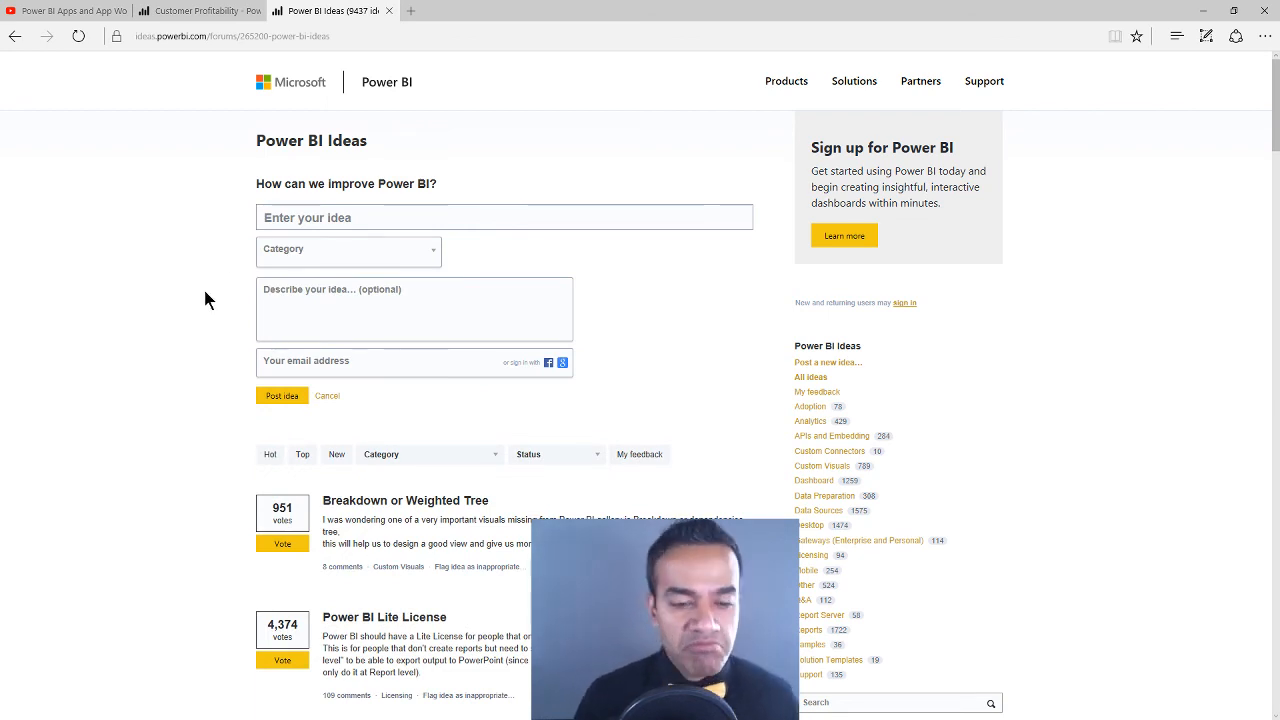
scroll(208, 305, down, 1)
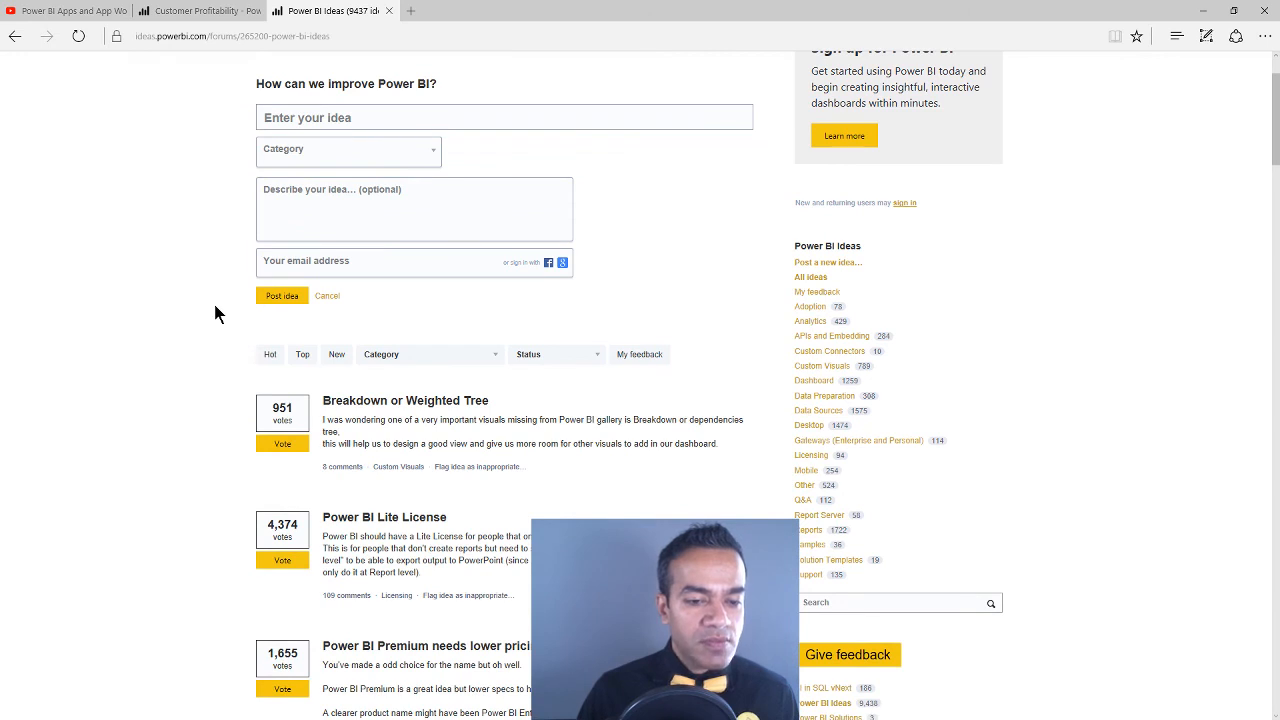
scroll(215, 314, down, 1)
ctrl+click(352, 417)
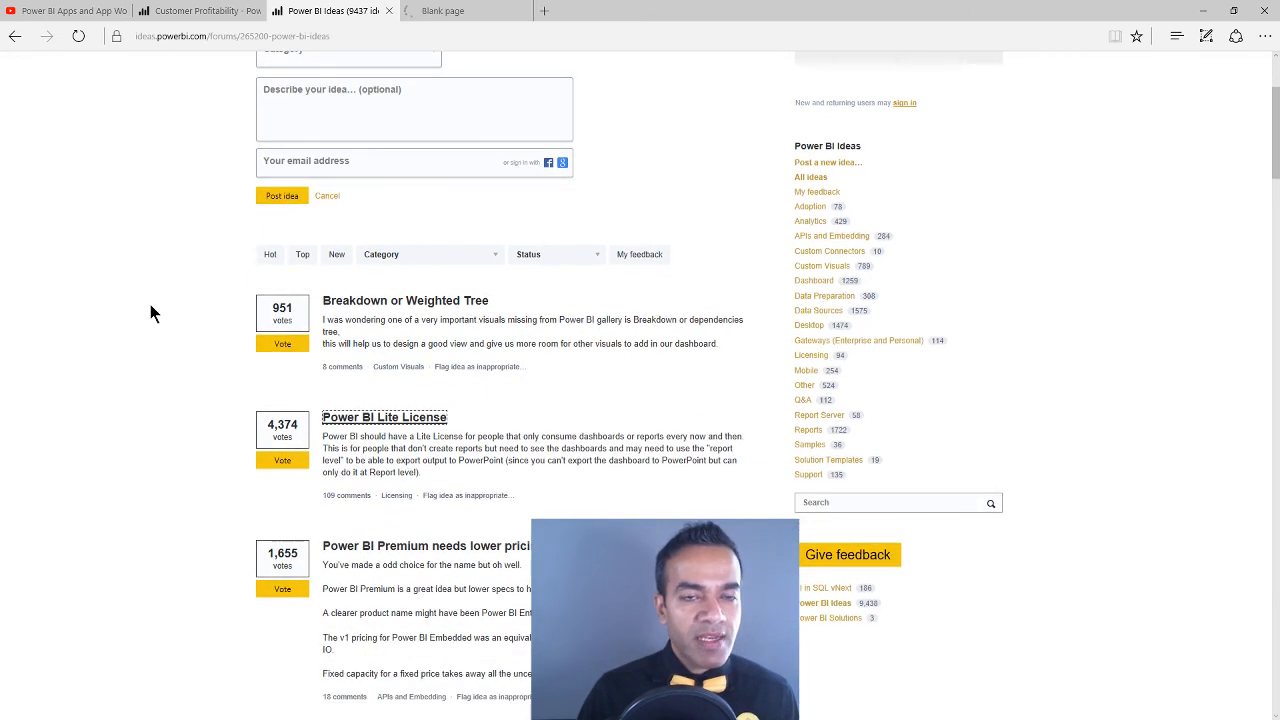
key(ctrl+Tab)
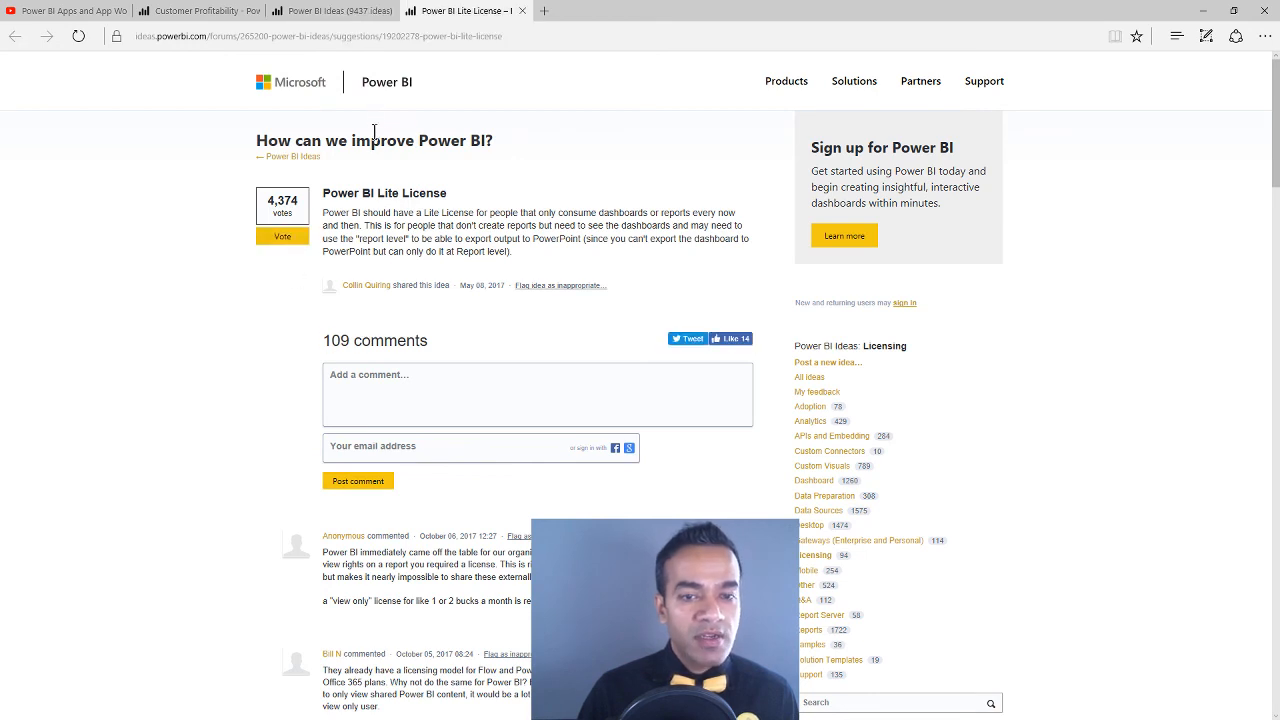
Return to the Customer Profitability dashboard, collapse the Demo workspace contents and show the list of app workspaces
click(352, 12)
click(251, 12)
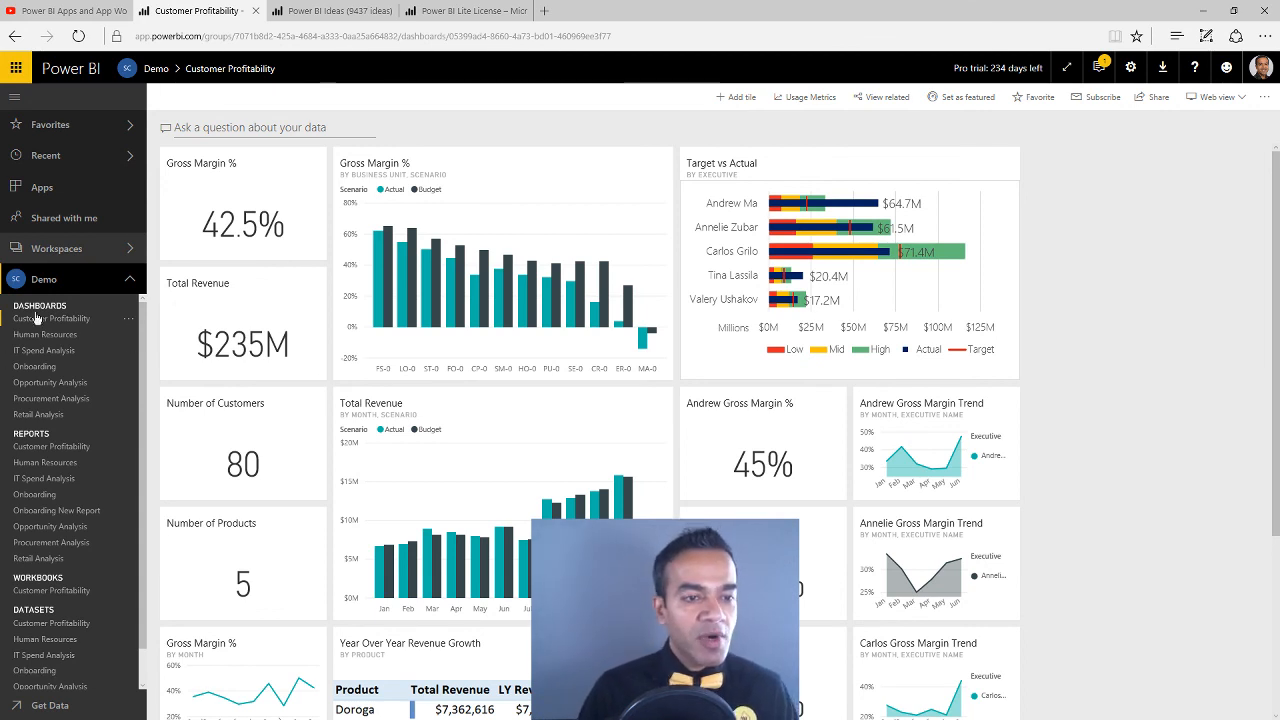
click(119, 283)
click(128, 250)
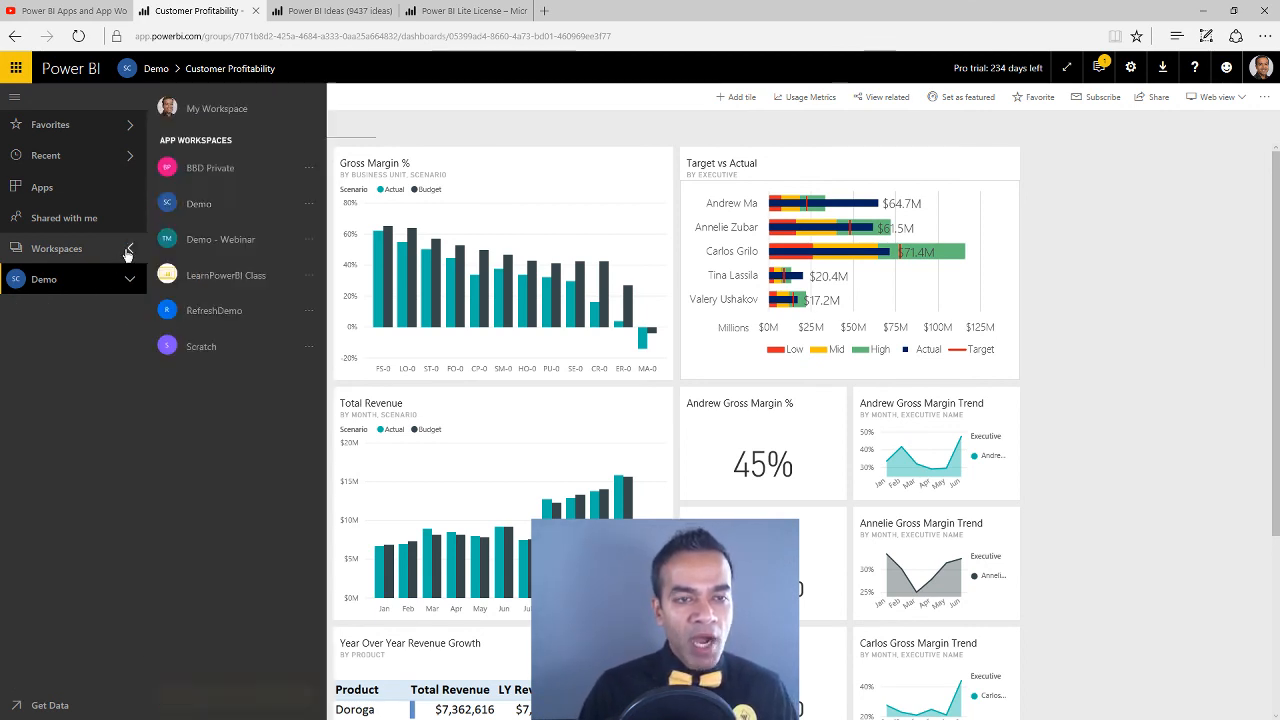
Revisit the Power BI Apps and App Workspaces video page, comparing it with the app workspaces list, and end on that list
click(98, 20)
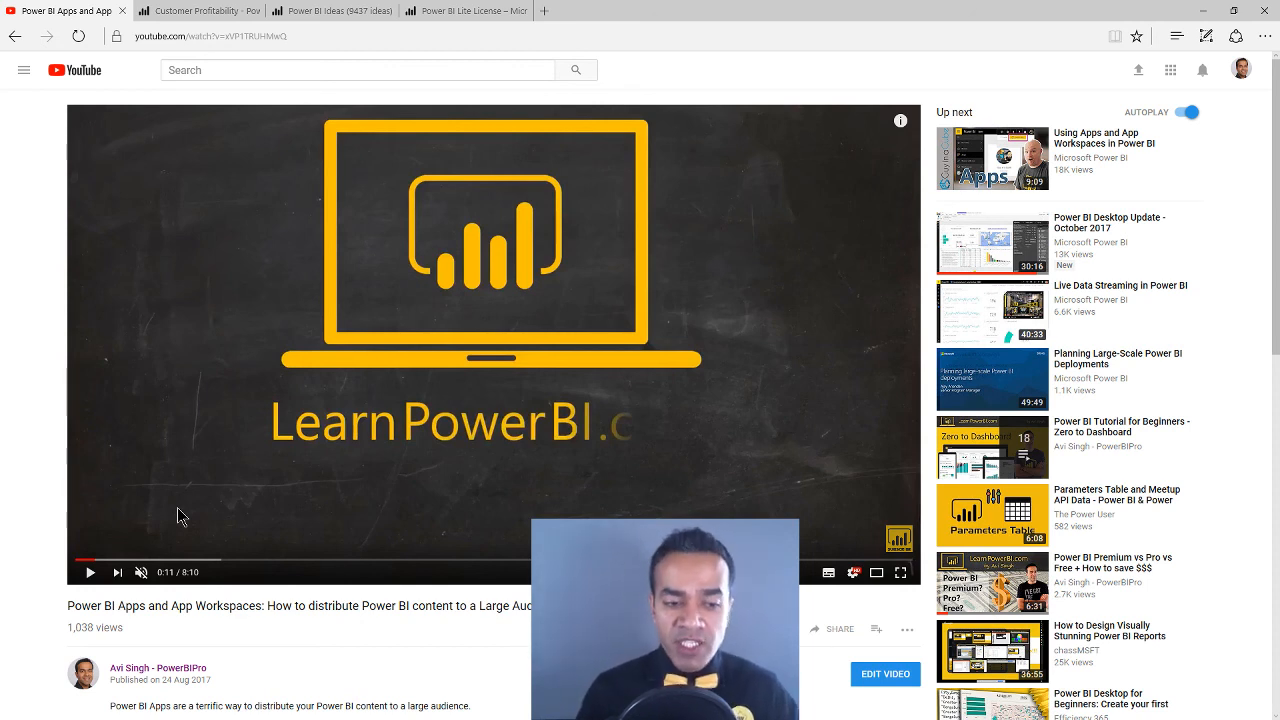
click(233, 12)
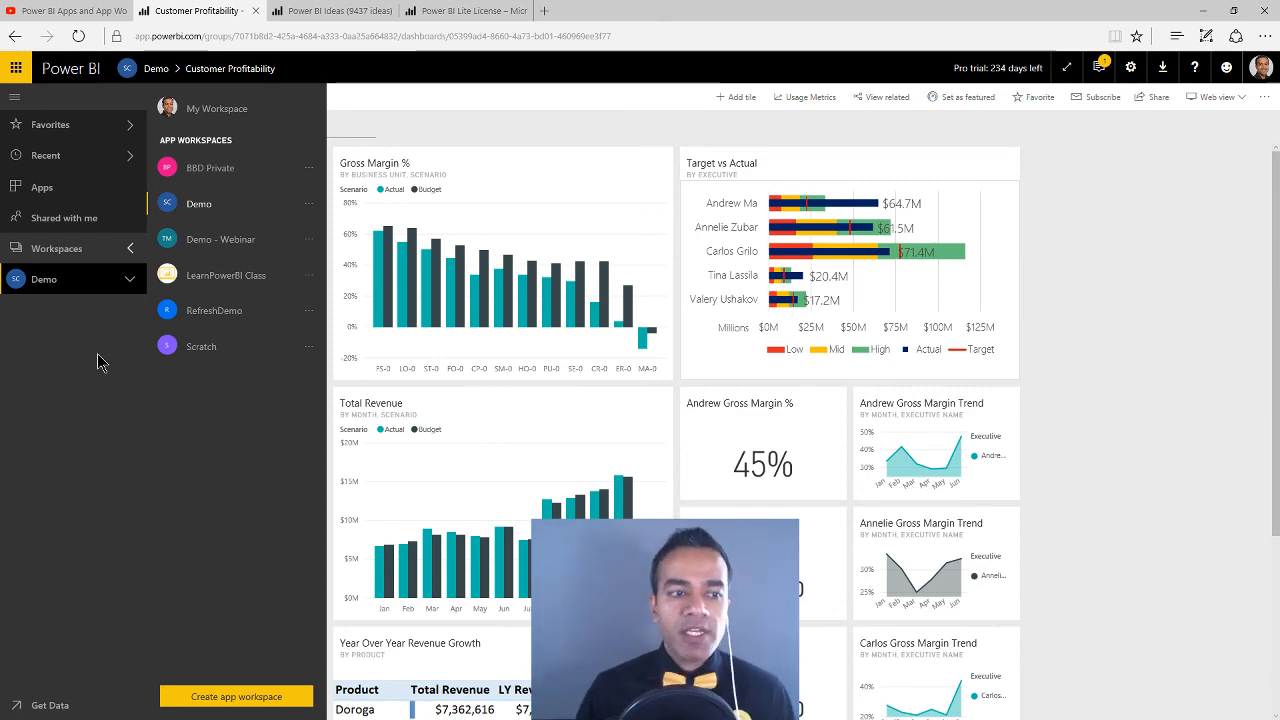
click(80, 12)
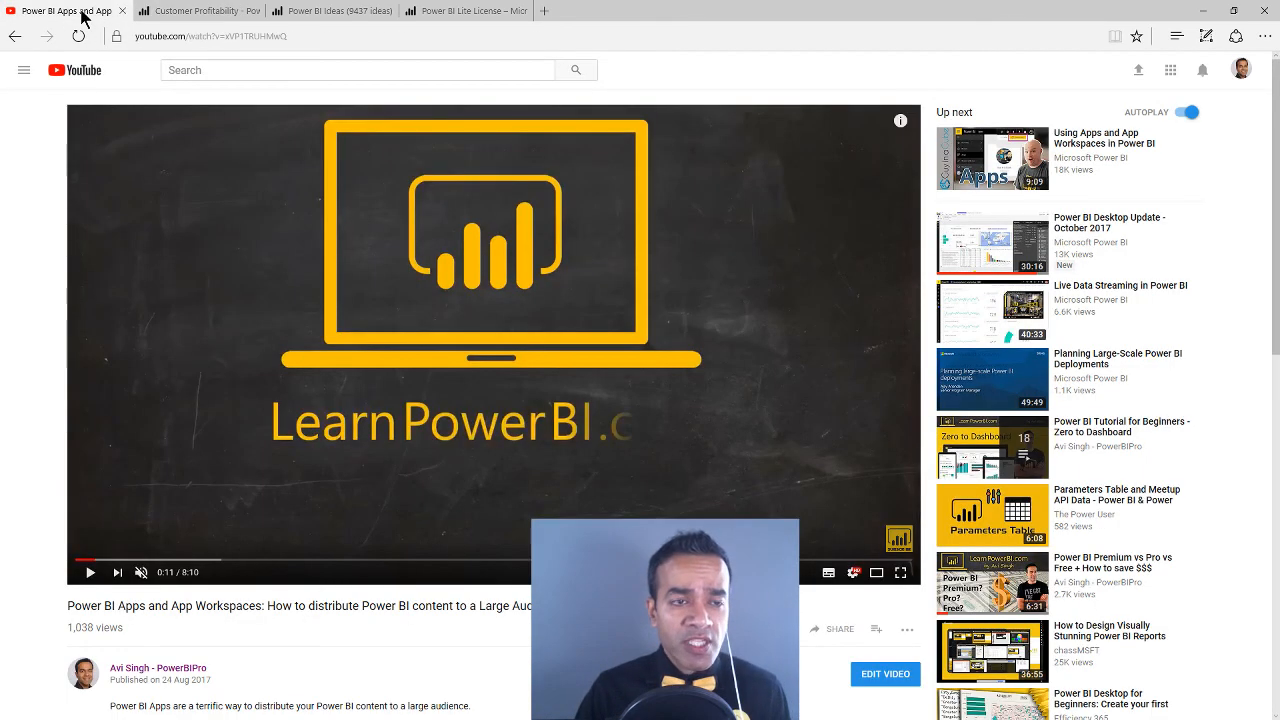
click(206, 12)
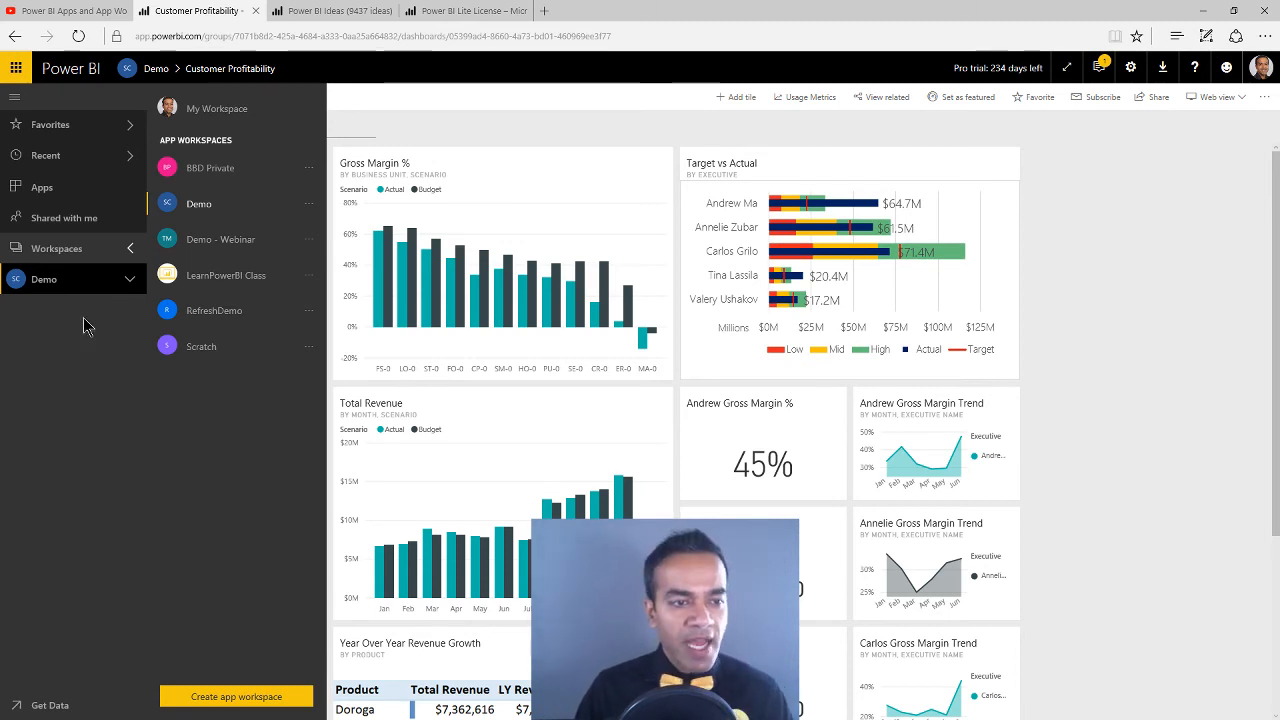
Open My Workspace from the workspaces list, then expand its dashboards, reports and datasets and collapse them again
click(128, 250)
click(129, 250)
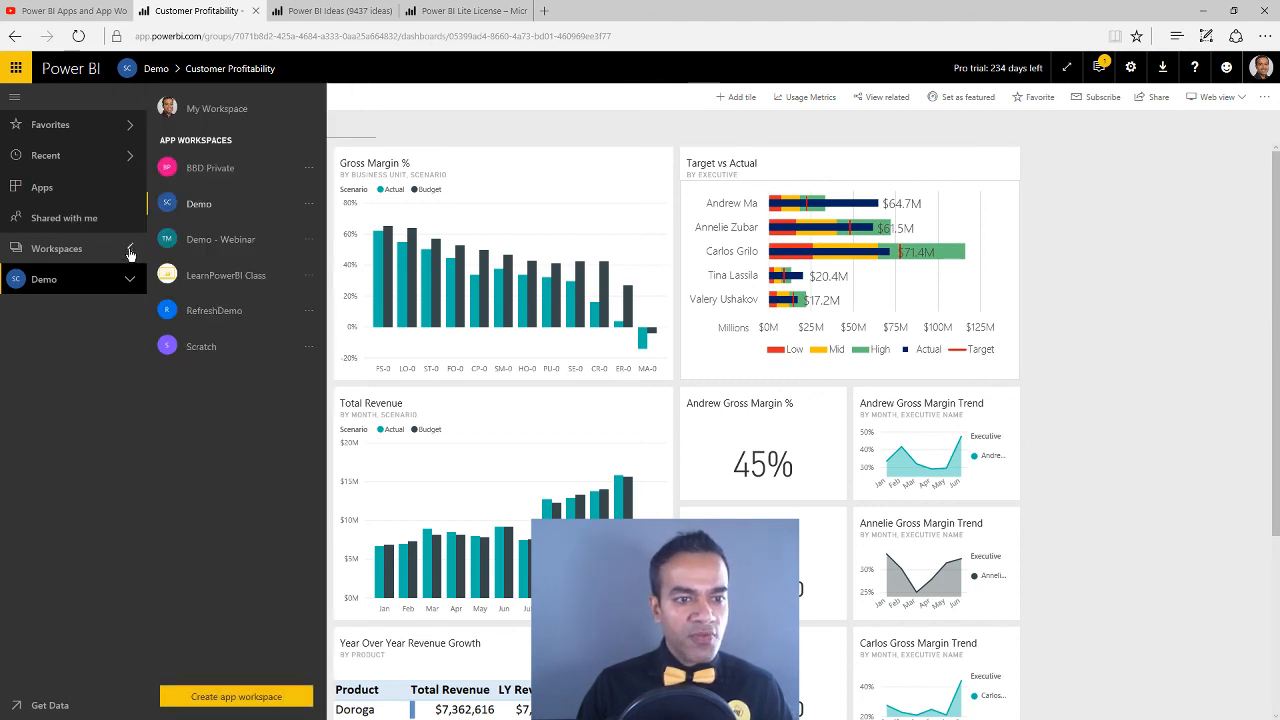
click(214, 112)
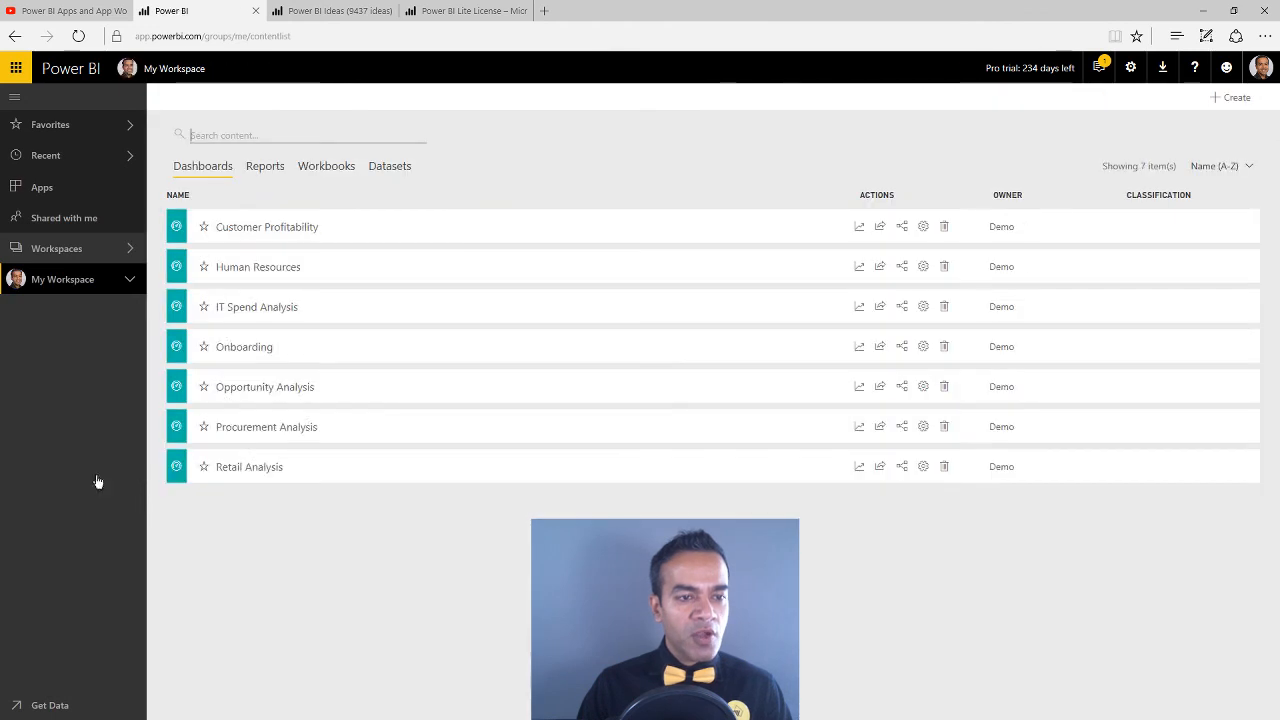
click(129, 281)
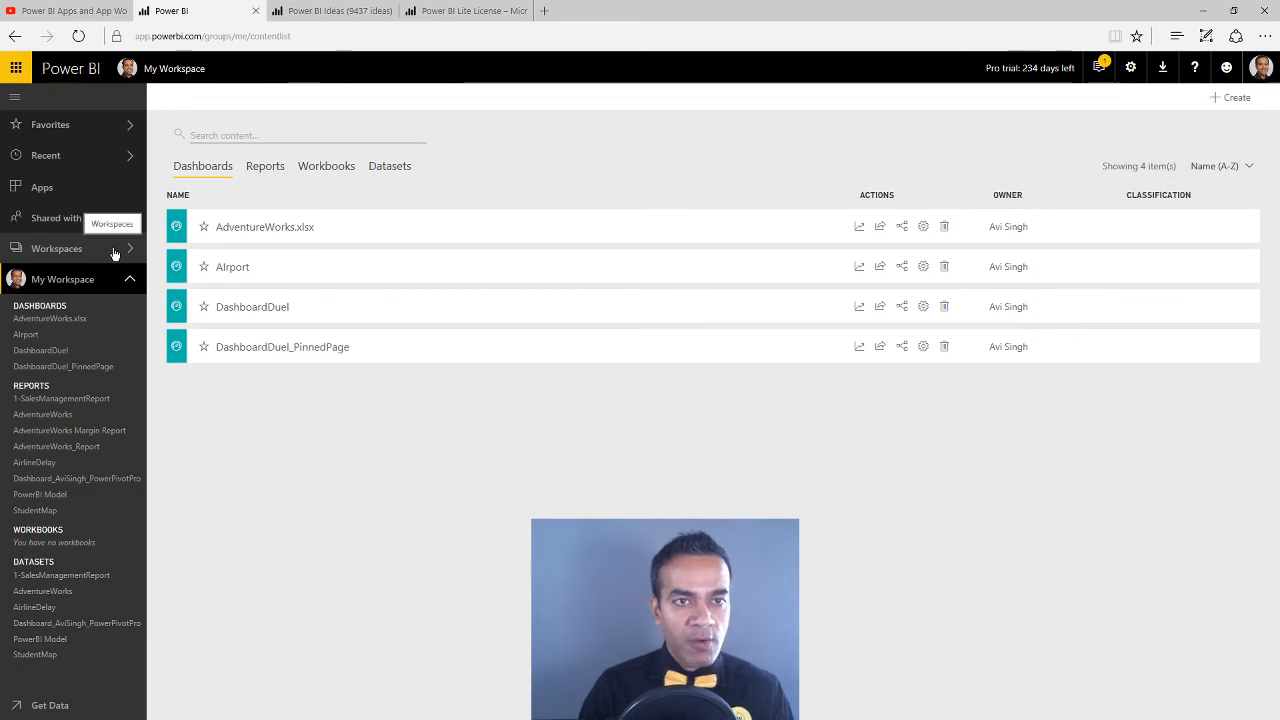
click(125, 281)
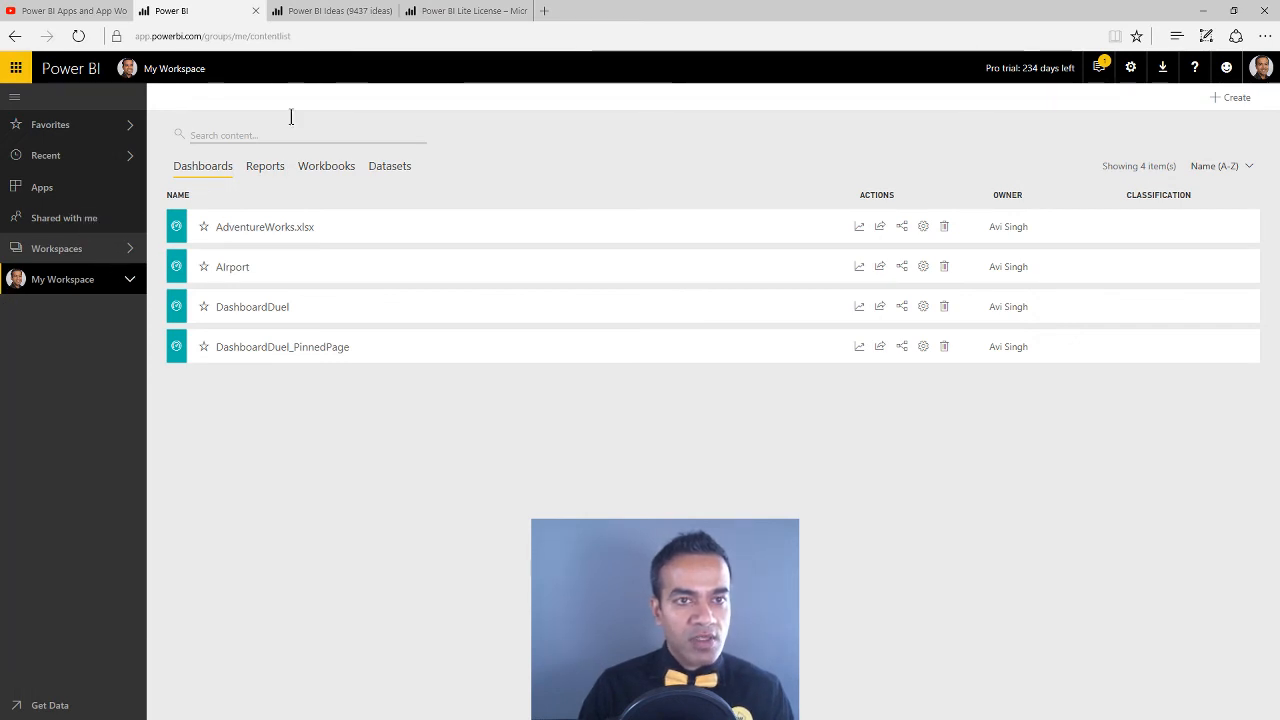
click(333, 14)
click(172, 14)
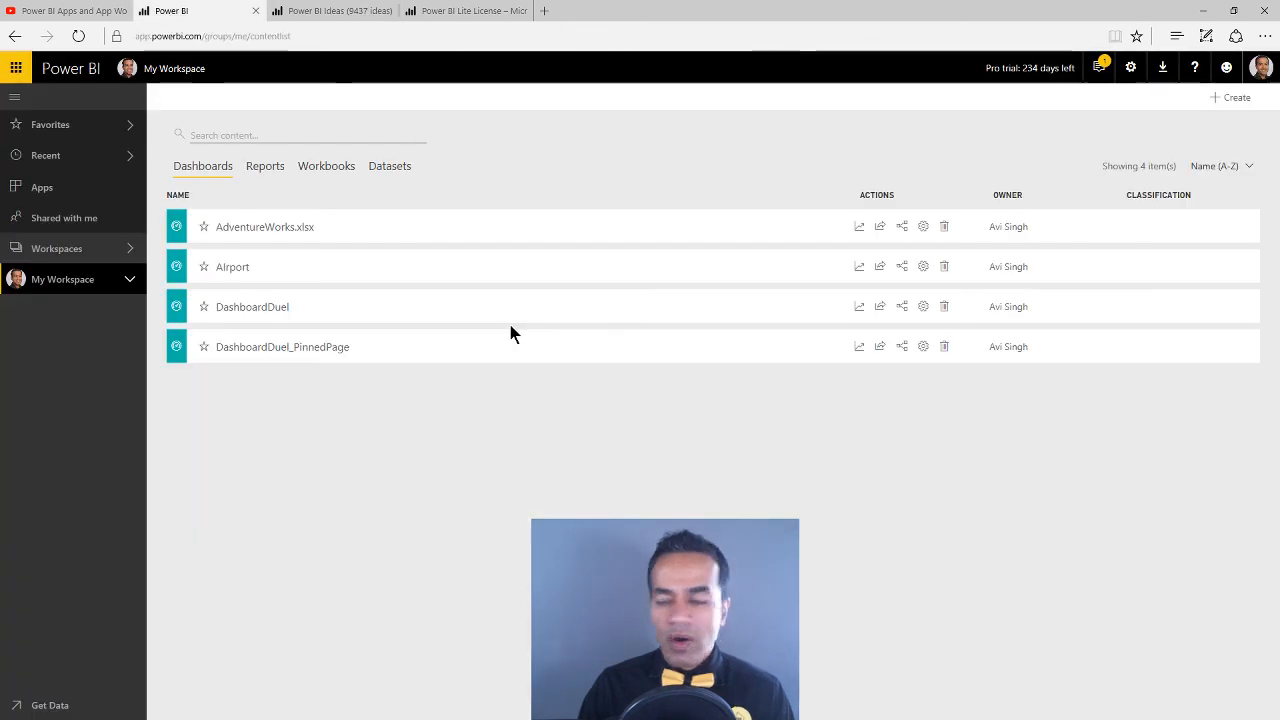
key(alt+Tab)
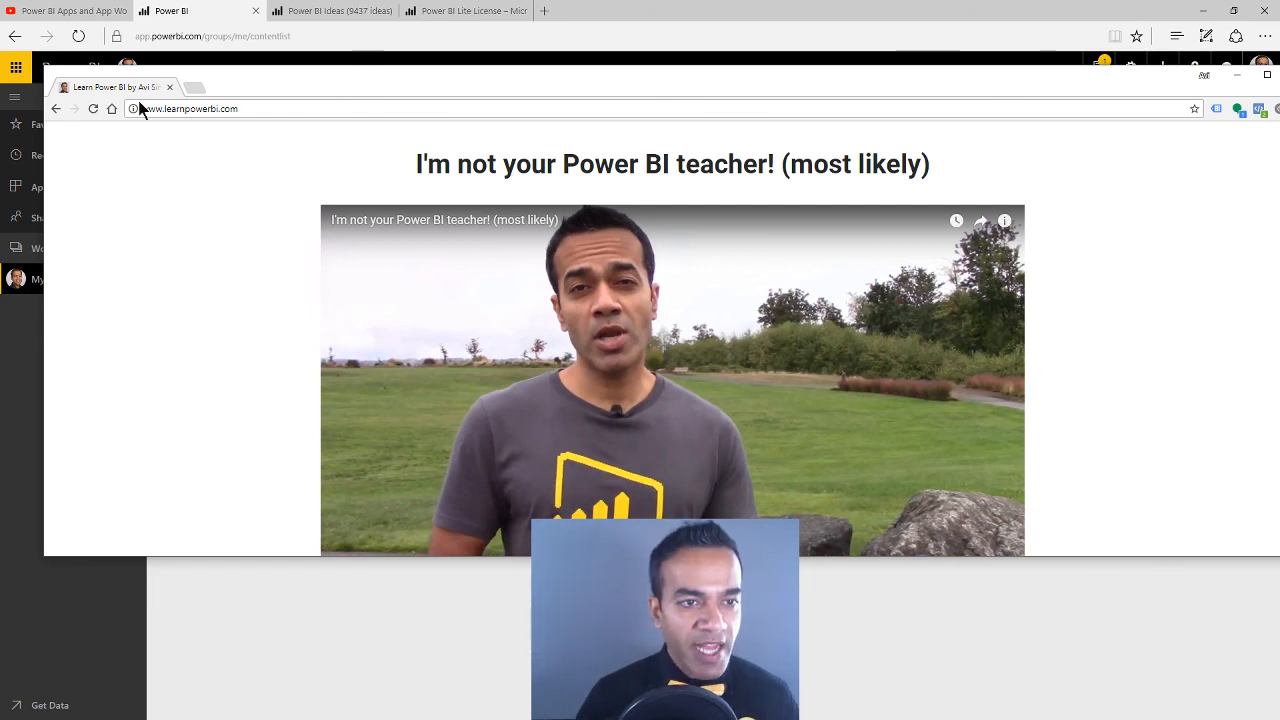
click(194, 88)
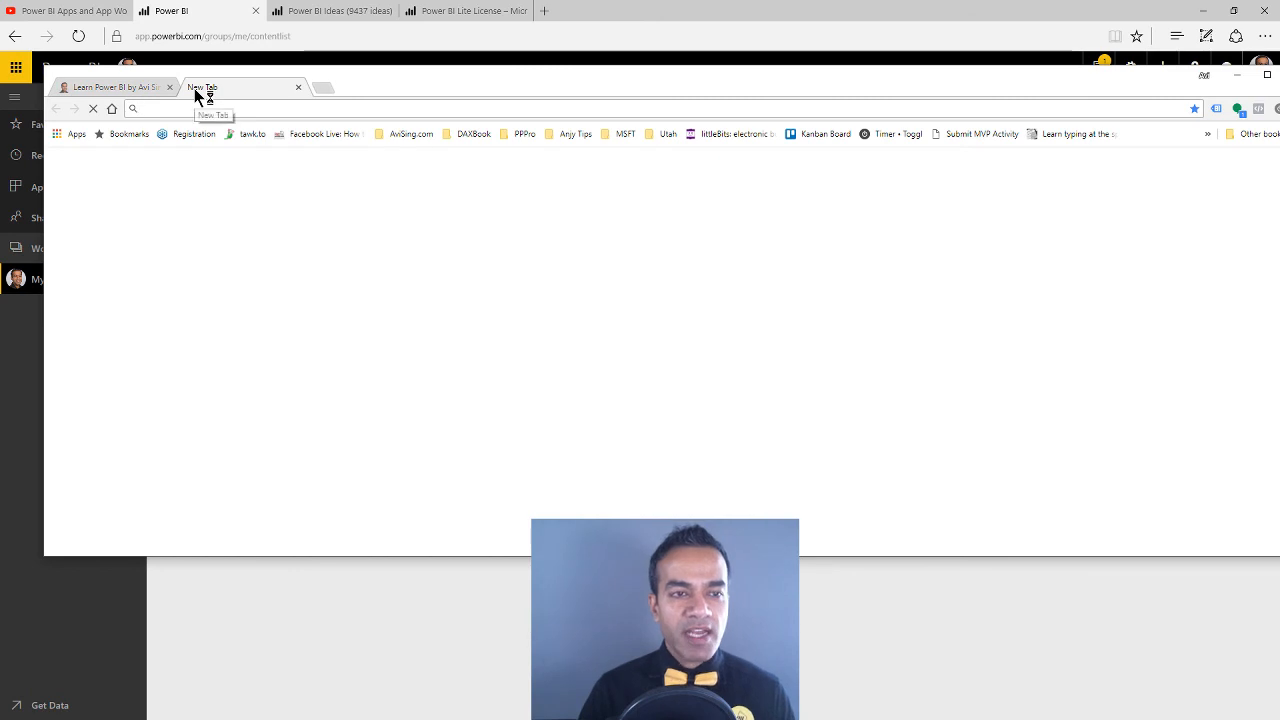
click(298, 87)
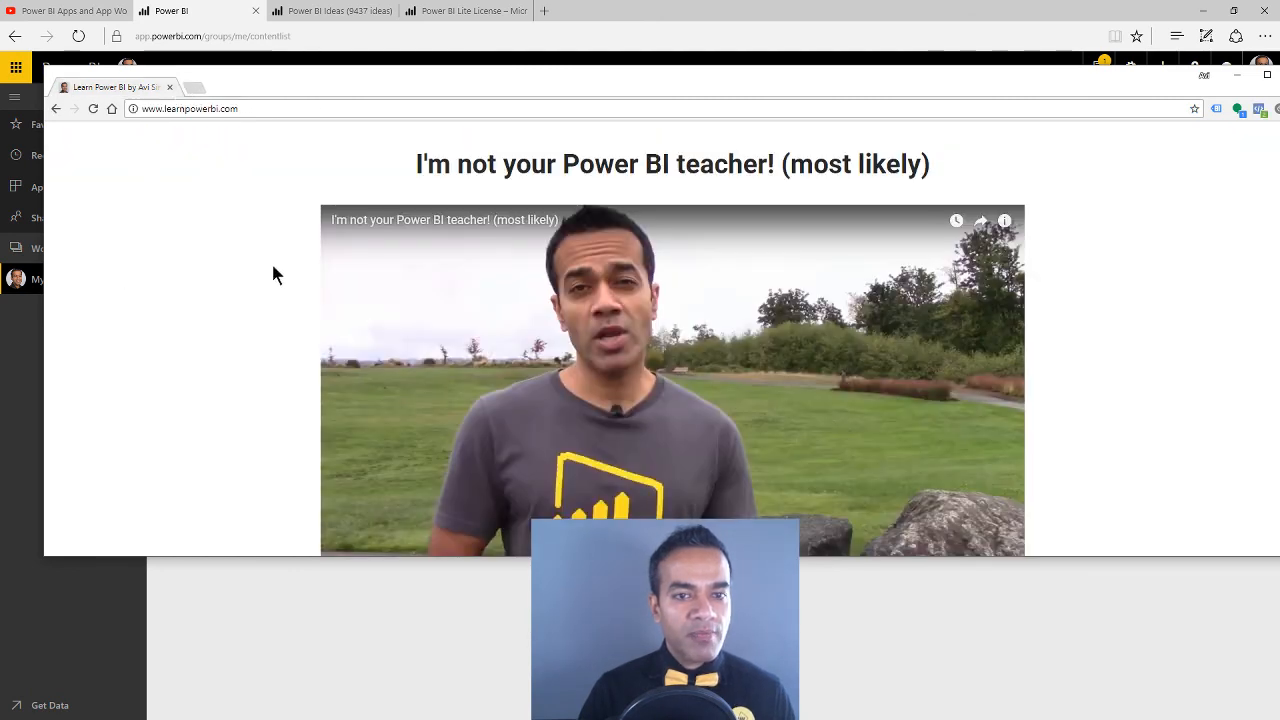
scroll(520, 415, down, 2)
scroll(317, 335, up, 2)
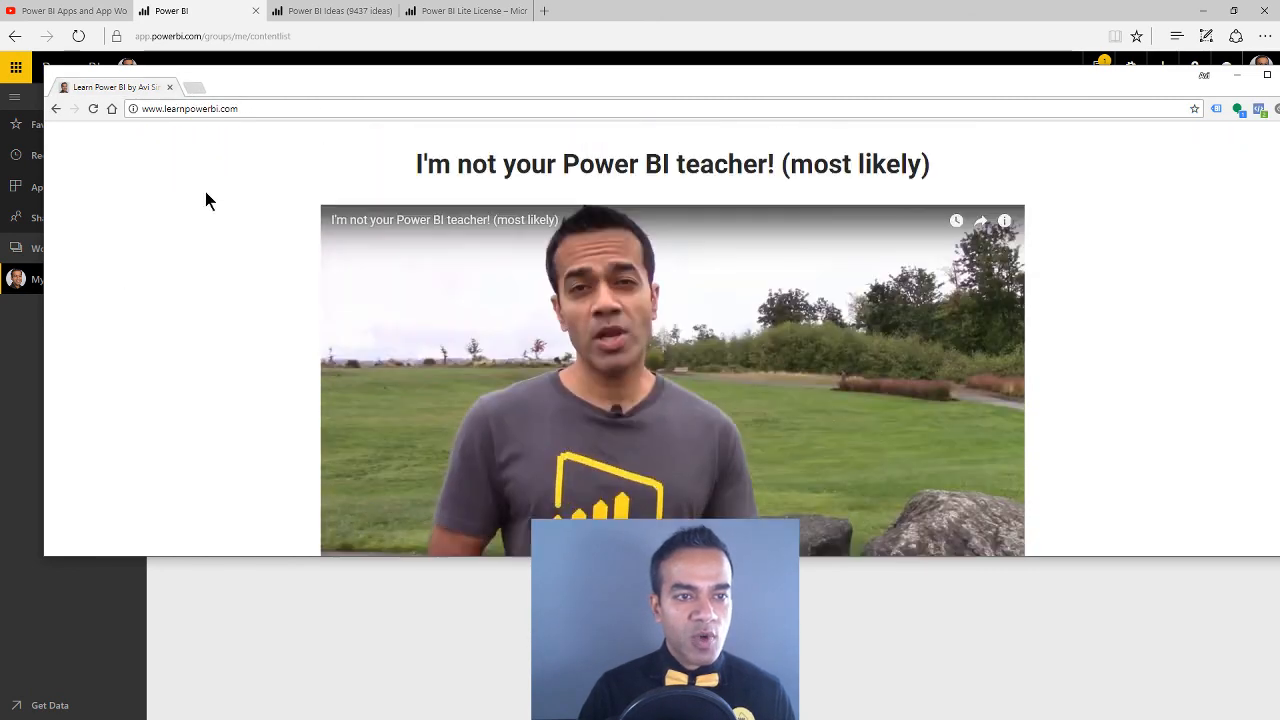